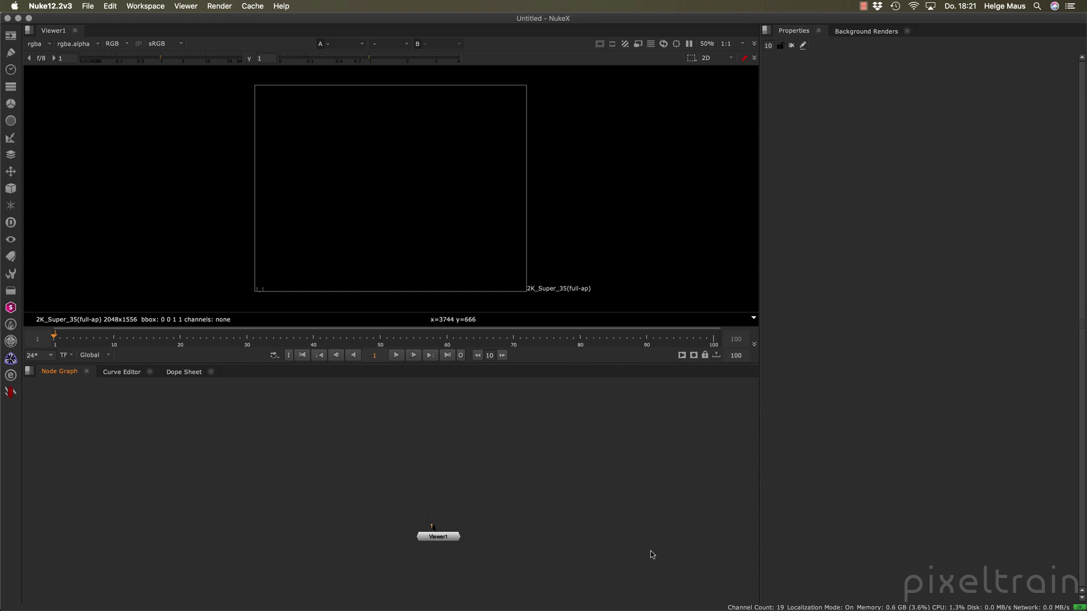
pyautogui.click(88, 6)
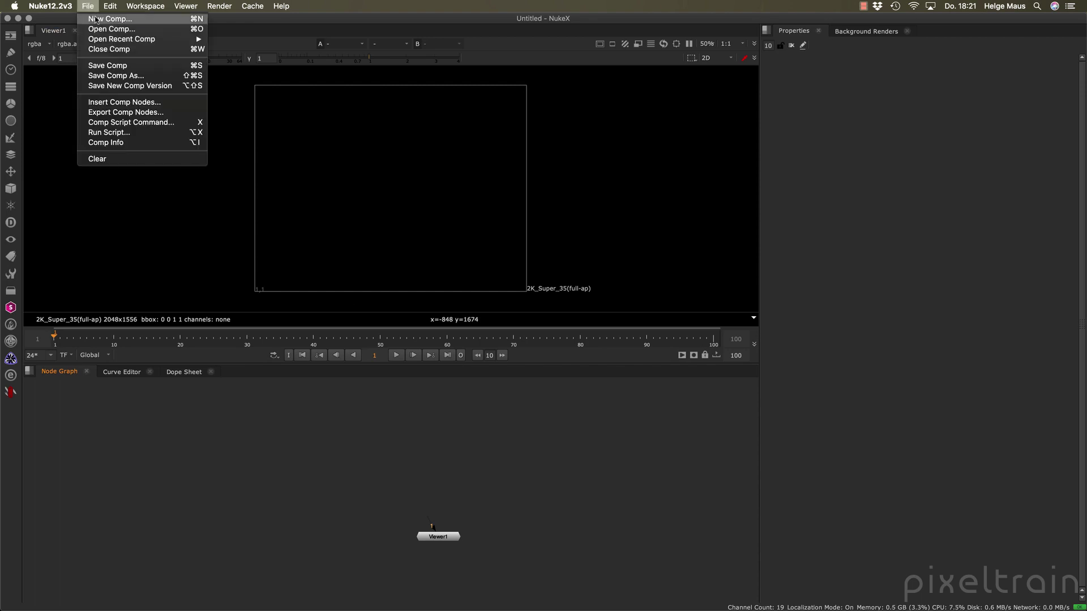
pyautogui.click(313, 451)
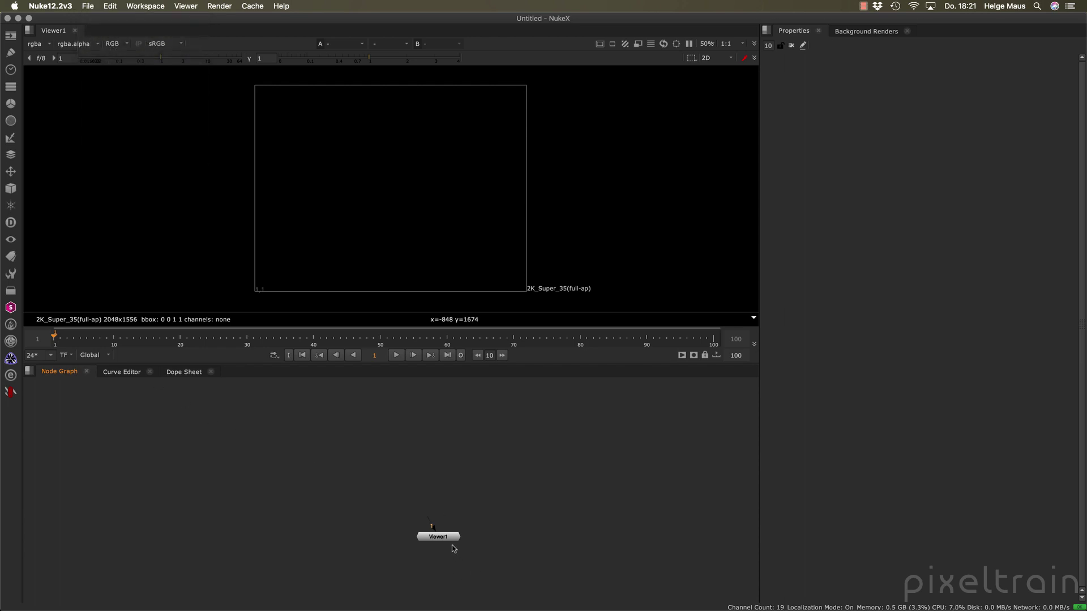
pyautogui.moveTo(438, 537); pyautogui.dragTo(425, 555)
pyautogui.click(492, 505)
pyautogui.click(12, 36)
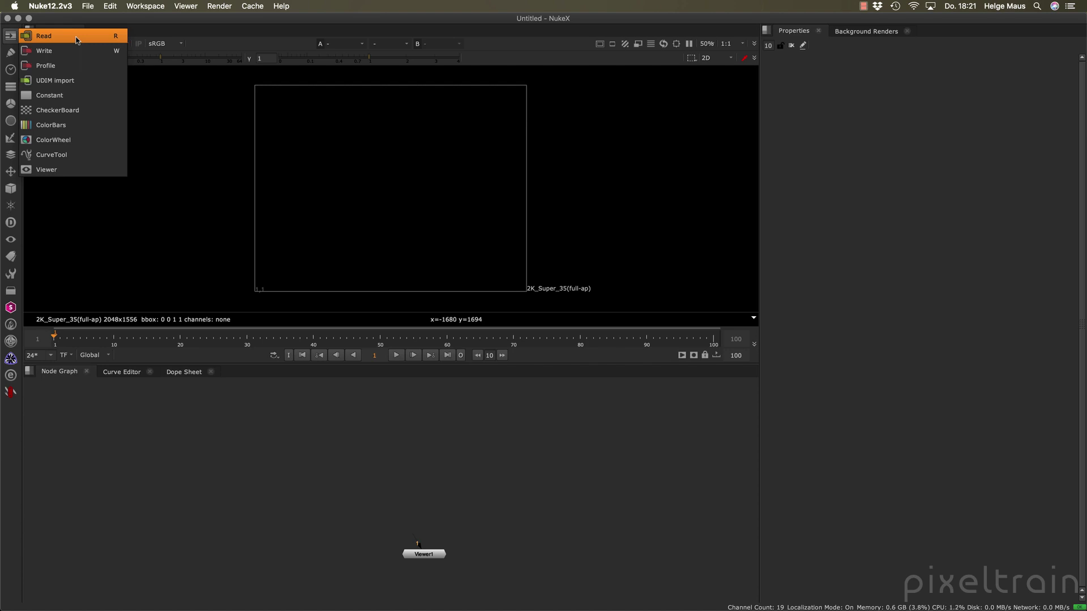
pyautogui.click(167, 430)
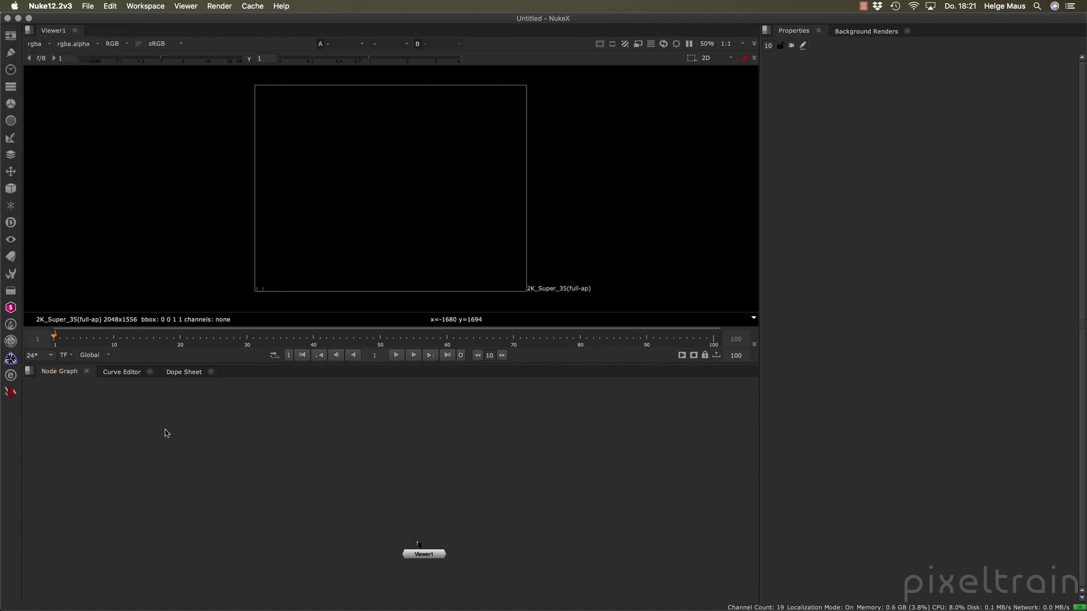
# Add a Read node that loads IMG_2980.jpeg from the Images folder inside Trainingsdaten
pyautogui.moveTo(468, 425); pyautogui.dragTo(438, 419, button='middle')
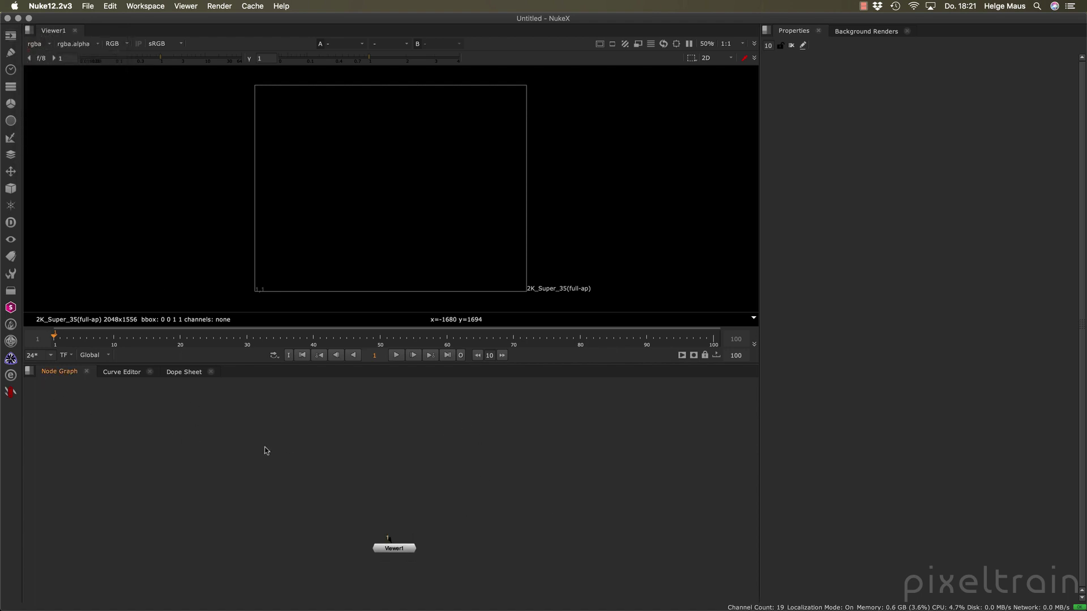
pyautogui.press('r')
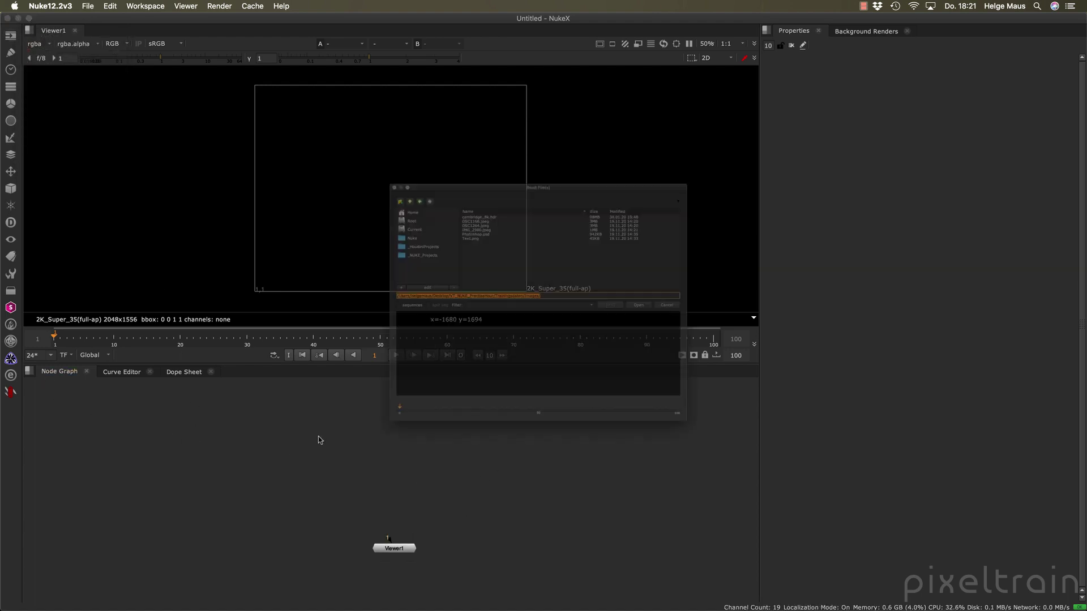
pyautogui.click(331, 140)
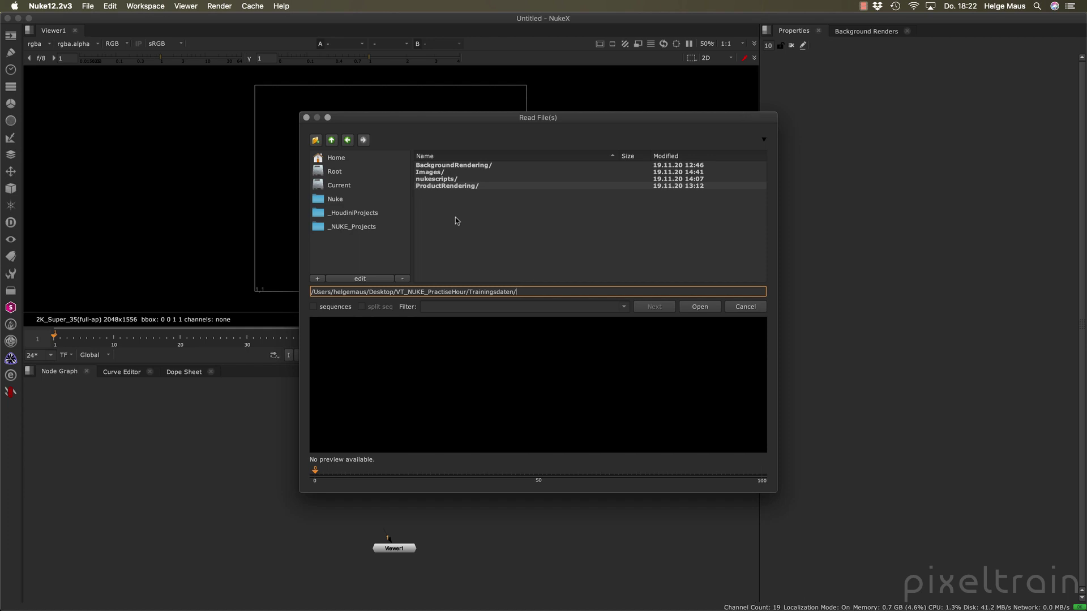
pyautogui.doubleClick(467, 172)
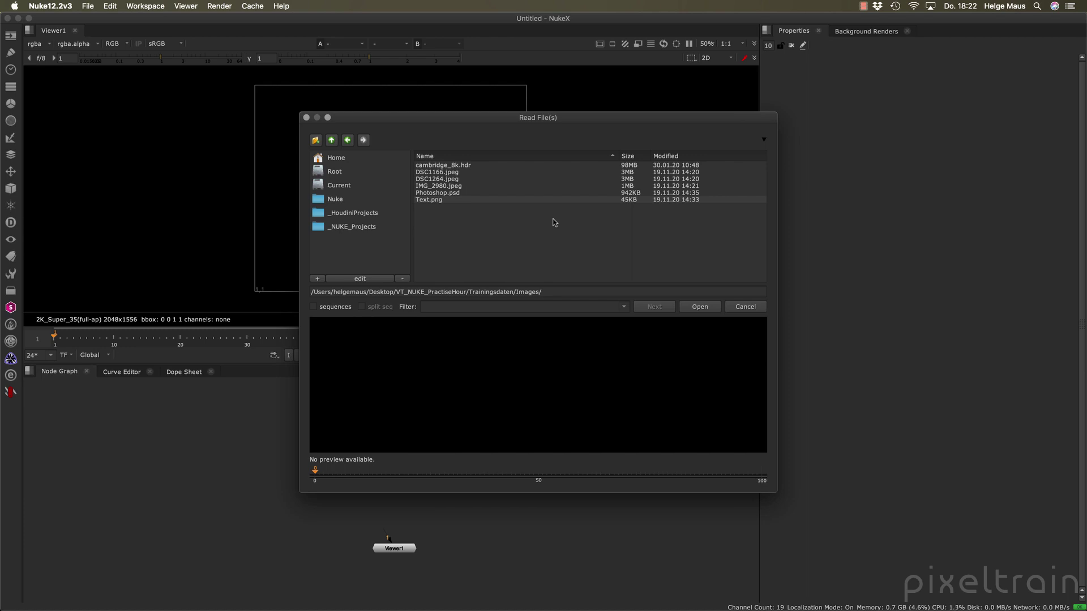
pyautogui.click(451, 186)
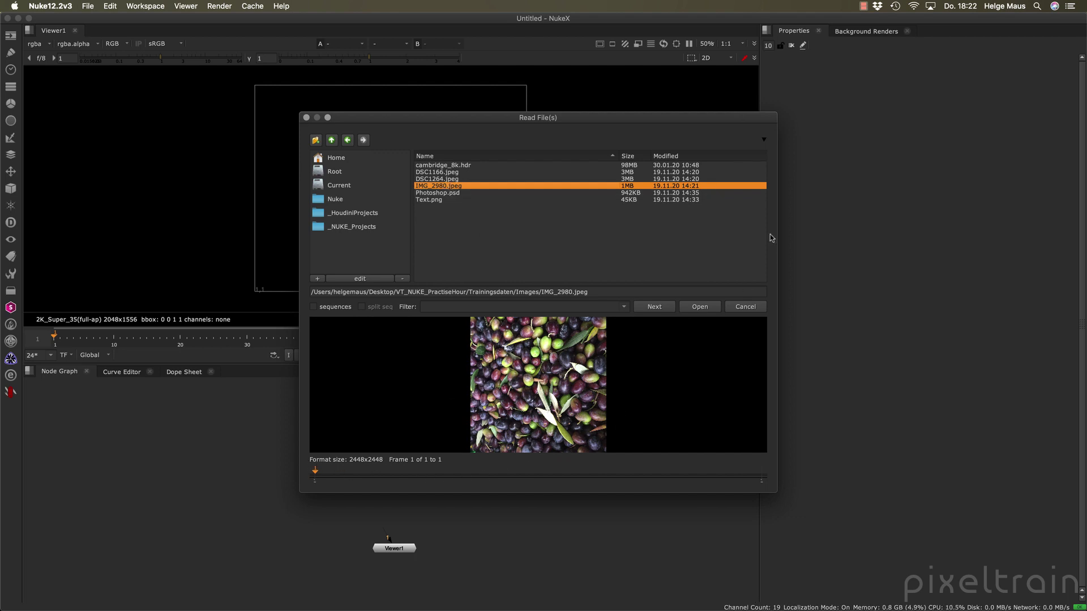
pyautogui.click(763, 141)
pyautogui.click(763, 140)
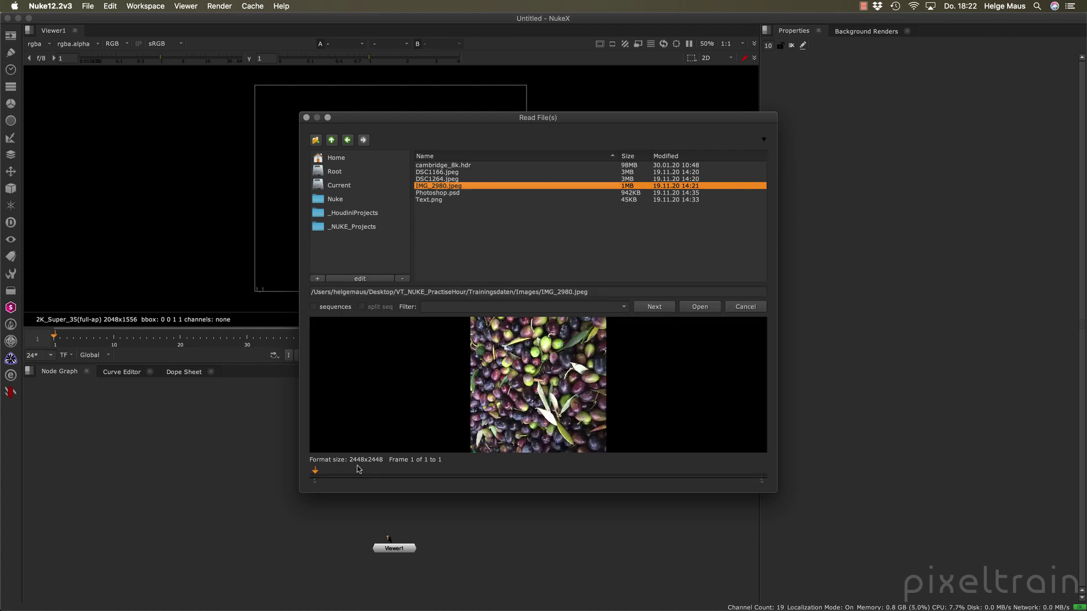
pyautogui.click(702, 307)
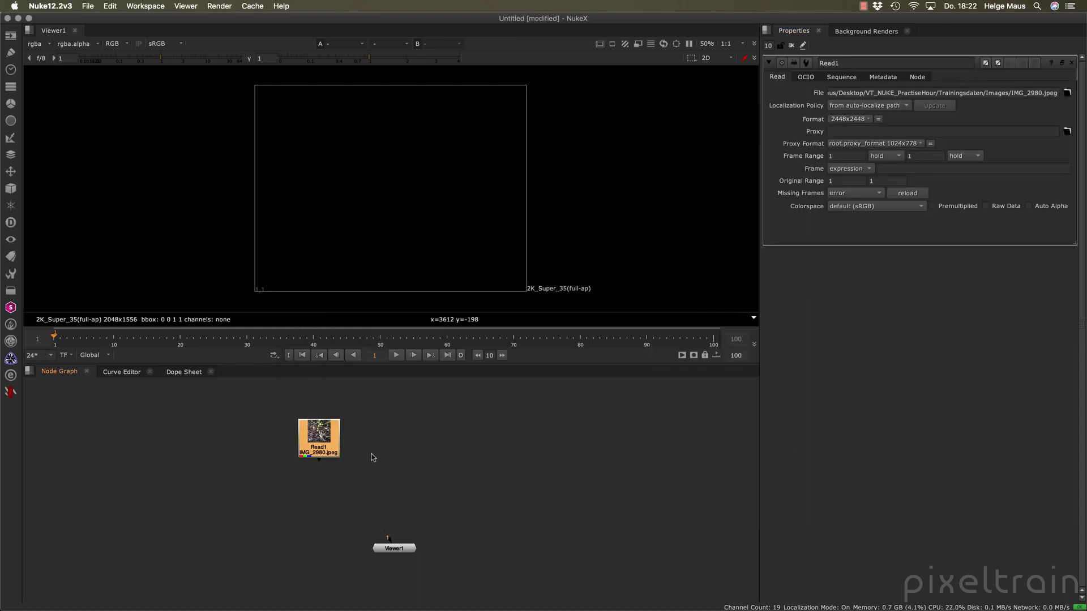
# Place the IMG_2980.jpeg Read node above Viewer1 and connect it to the viewer's first input
pyautogui.moveTo(321, 454); pyautogui.dragTo(406, 467)
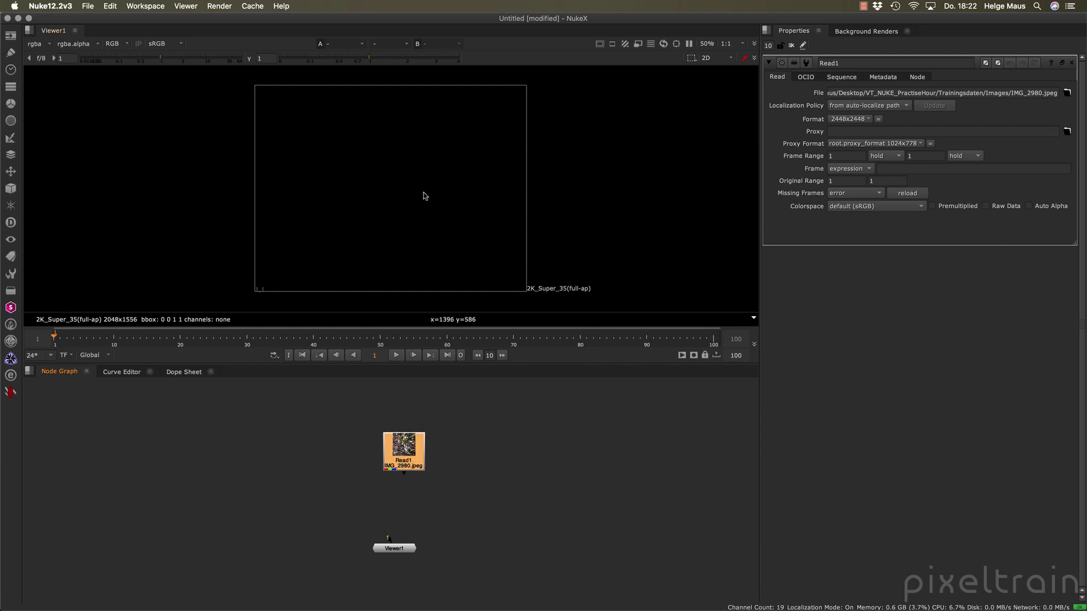
pyautogui.click(399, 547)
pyautogui.scroll(2, 411, 522)
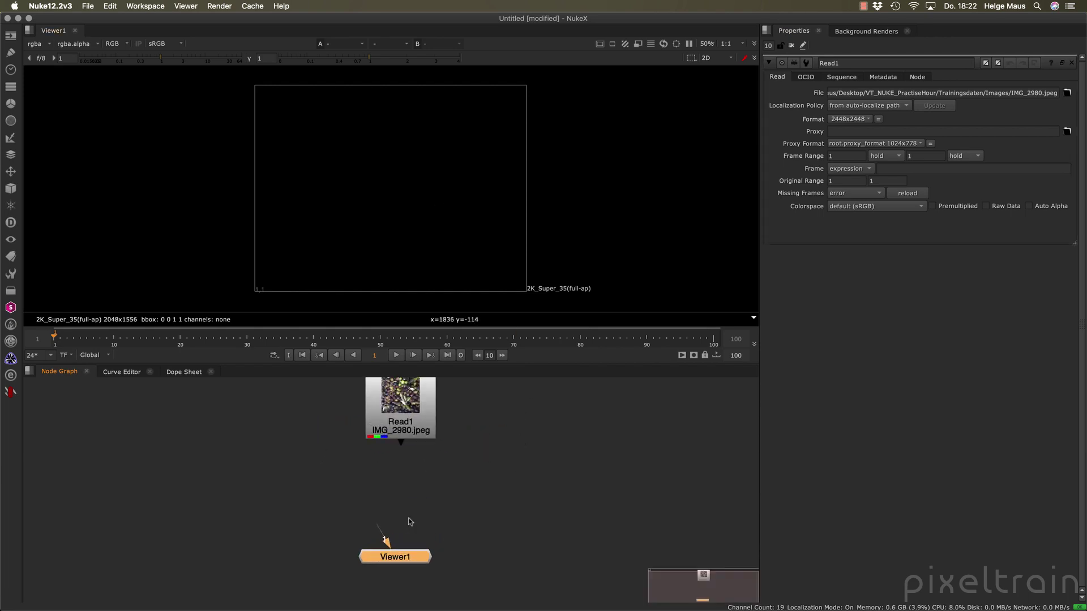
pyautogui.moveTo(396, 557); pyautogui.dragTo(384, 509)
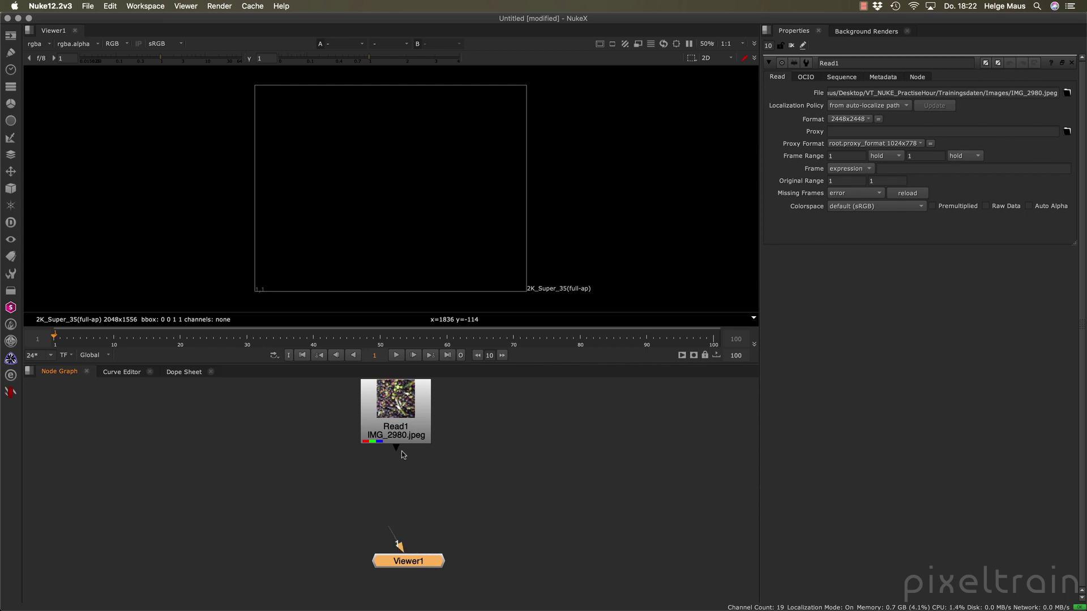
pyautogui.moveTo(397, 447); pyautogui.dragTo(437, 518)
pyautogui.moveTo(411, 555); pyautogui.dragTo(405, 552)
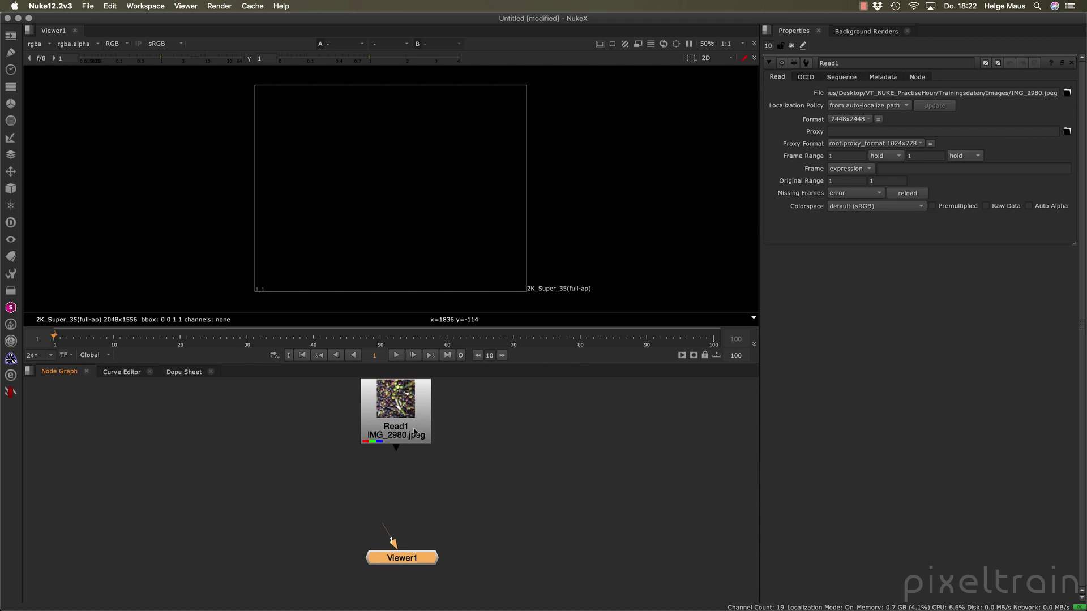
pyautogui.click(407, 428)
pyautogui.press('1')
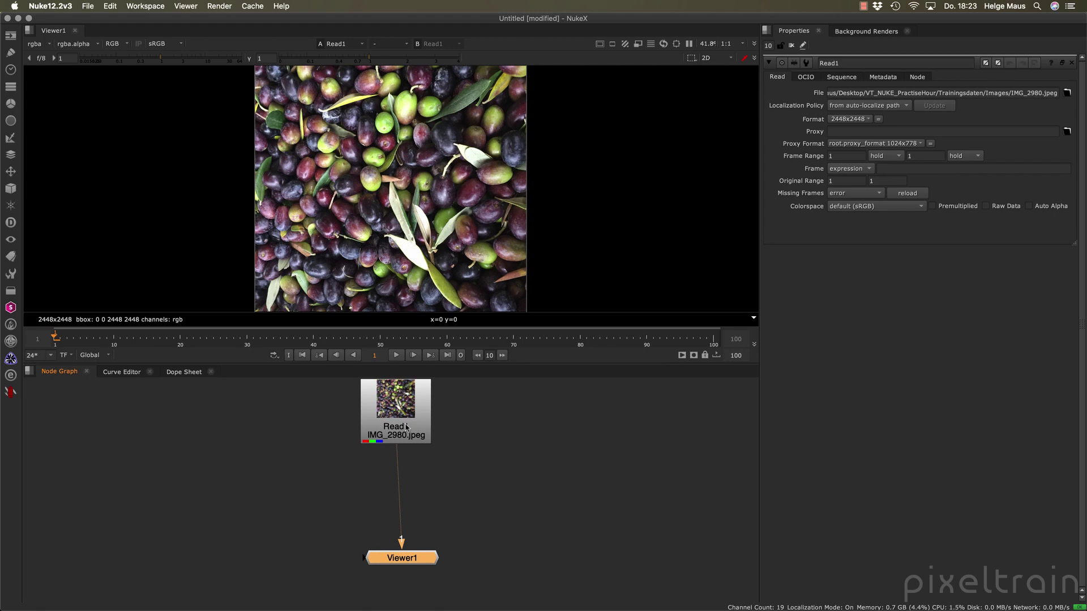
# Enlarge the viewer area and fit the whole olive image inside it
pyautogui.click(406, 427)
pyautogui.scroll(-4, 589, 427)
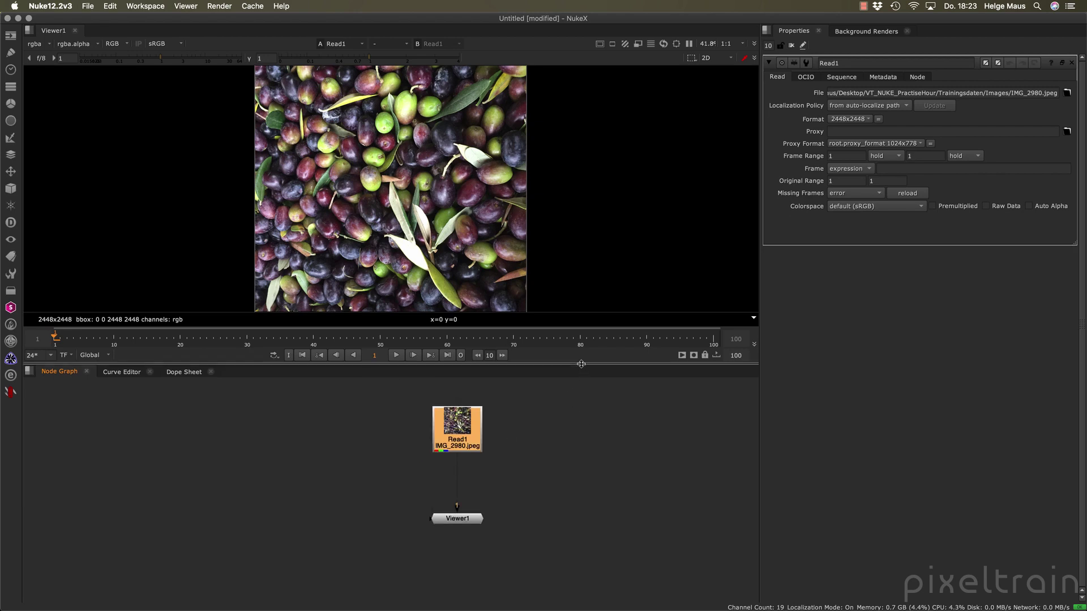
pyautogui.moveTo(581, 364); pyautogui.dragTo(581, 407)
pyautogui.press('f')
pyautogui.scroll(3, 366, 189)
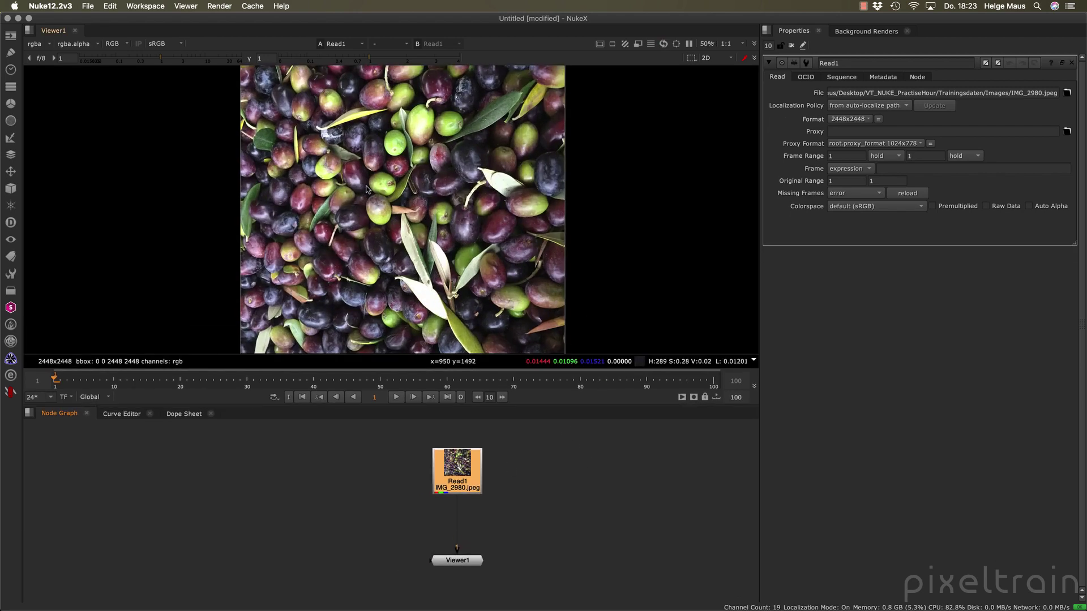
pyautogui.scroll(-2, 366, 190)
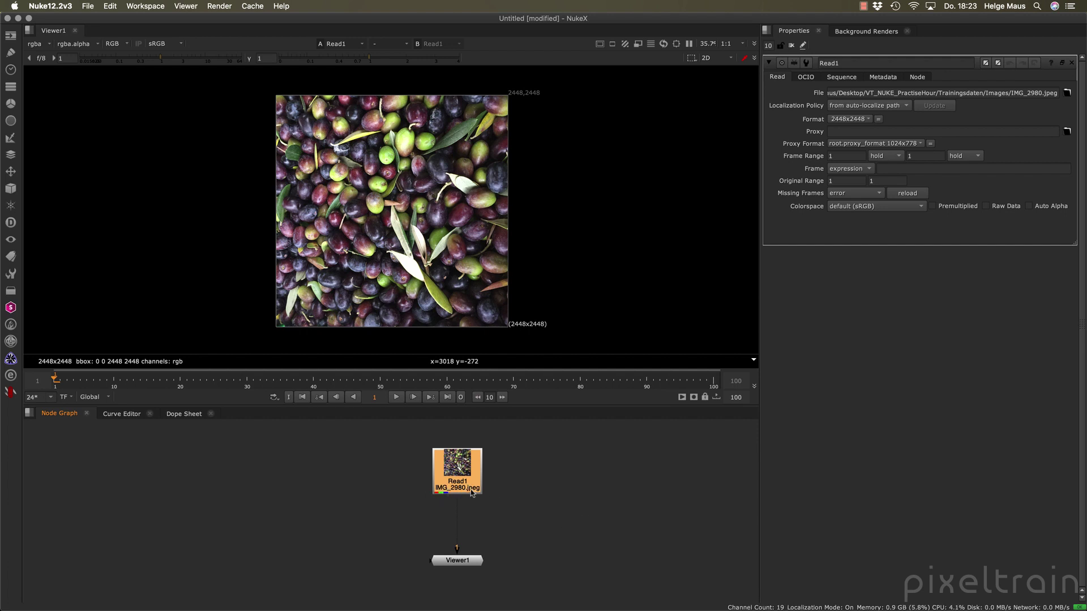
# Rename the Read node of the olive image to Olives
pyautogui.doubleClick(845, 63)
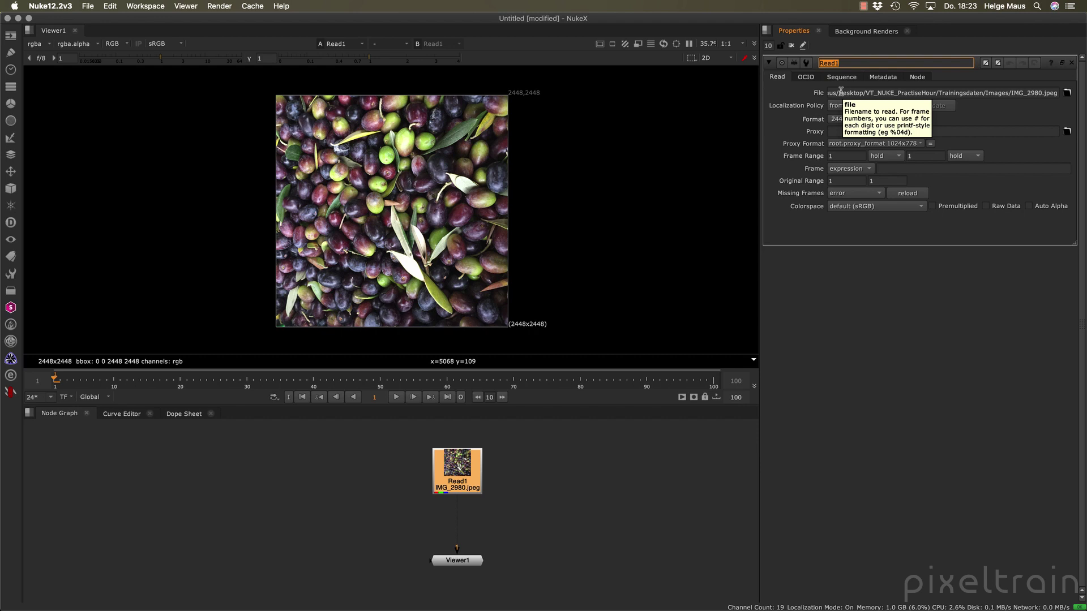
pyautogui.write('Olives')
pyautogui.press('Return')
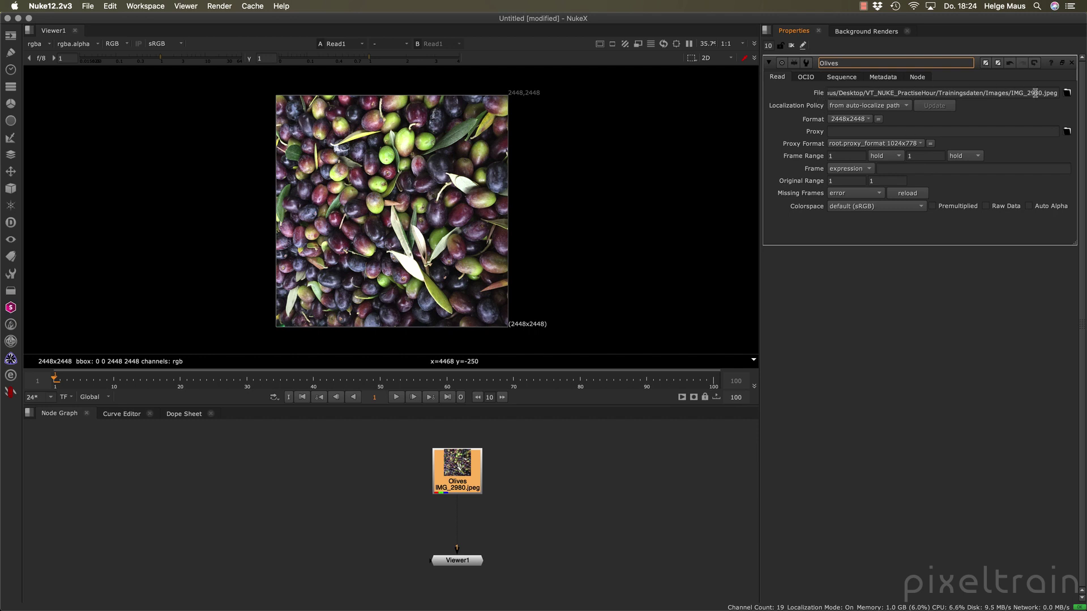
pyautogui.click(1067, 93)
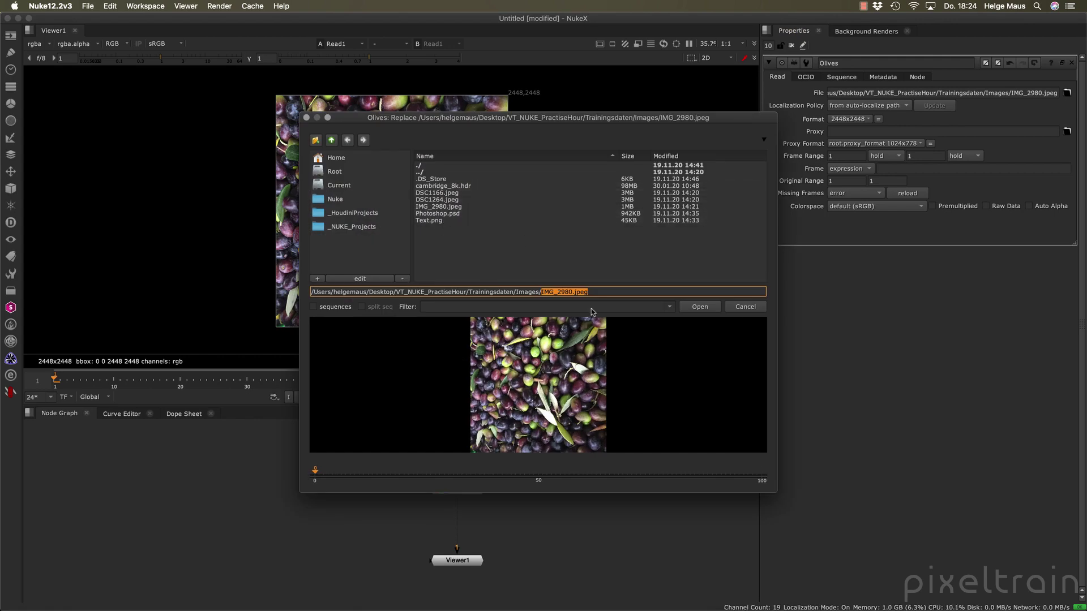
pyautogui.click(755, 309)
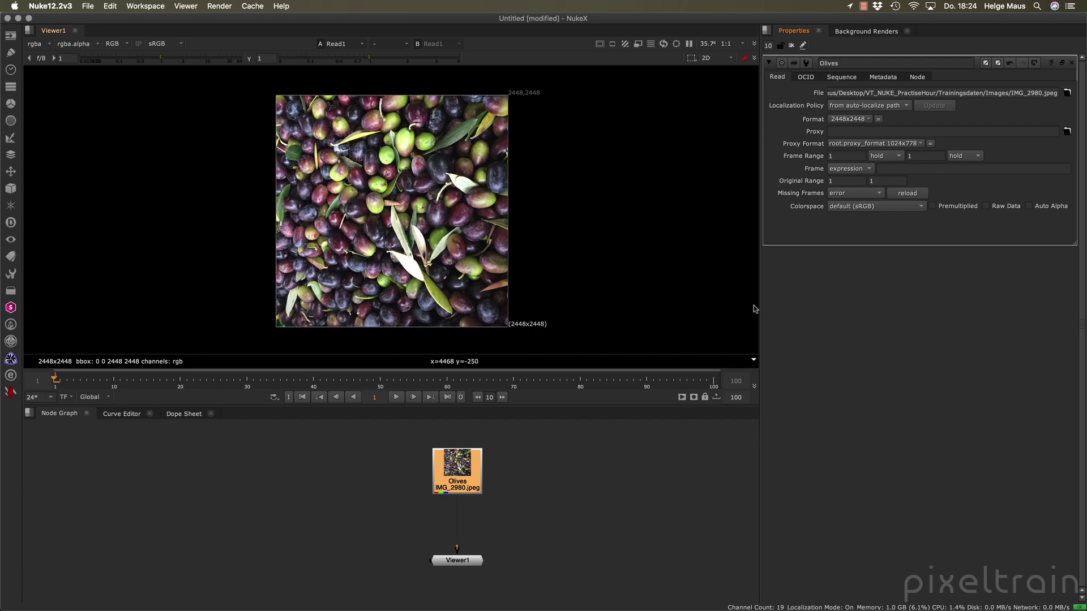
pyautogui.click(549, 526)
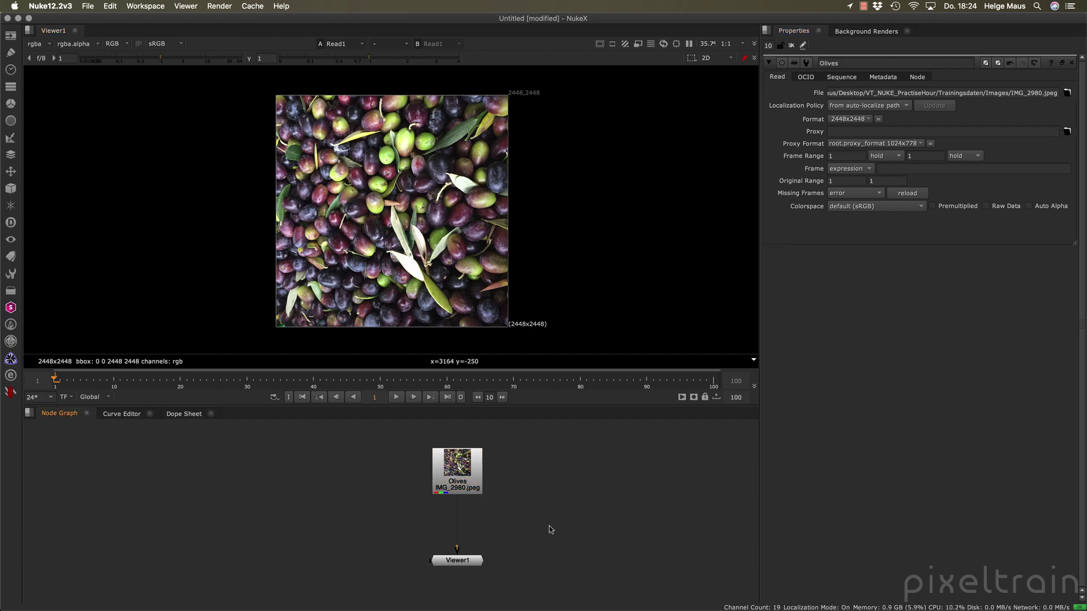
# Save the composition under the name Olives in the nukescripts folder inside Trainingsdaten
pyautogui.click(84, 4)
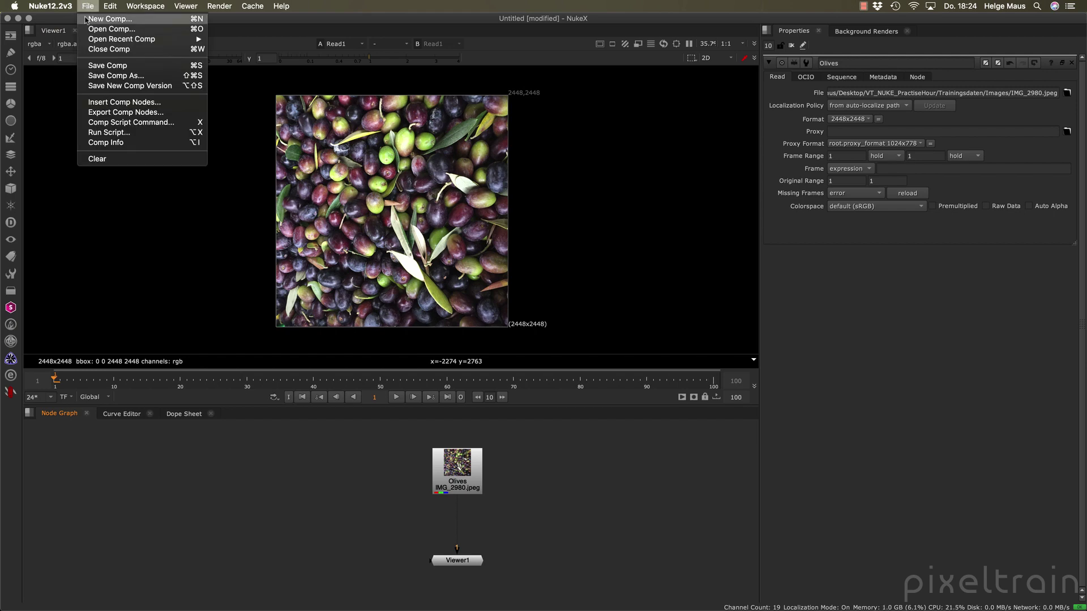
pyautogui.click(102, 79)
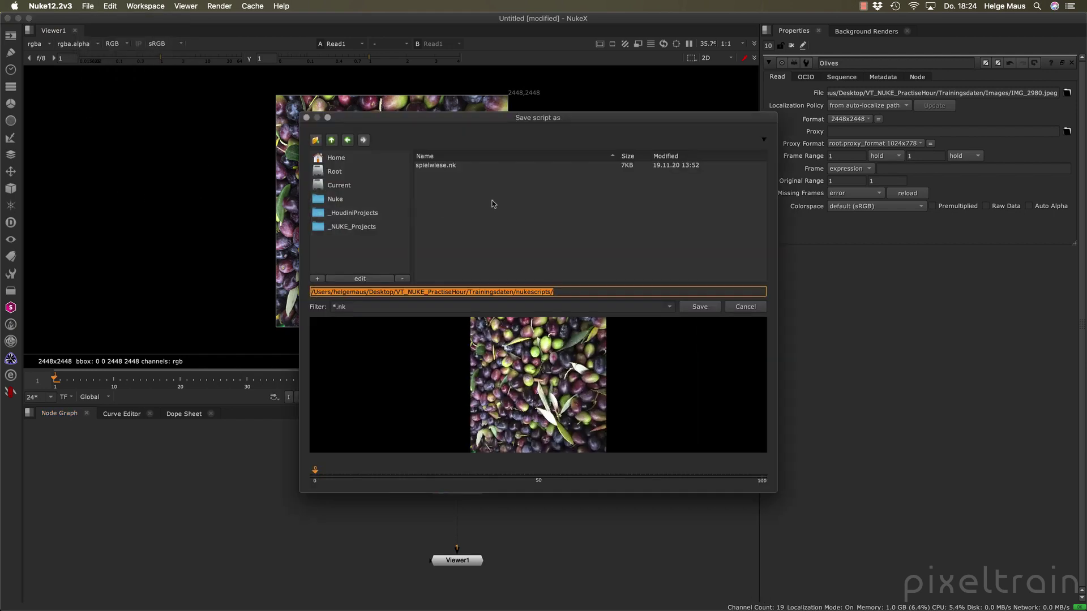
pyautogui.click(332, 140)
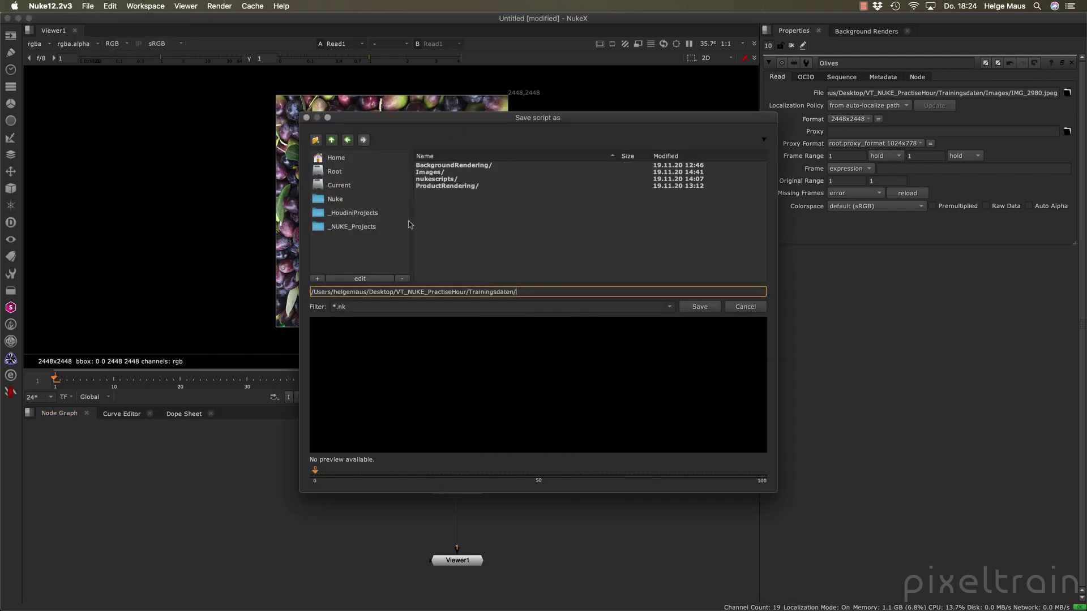
pyautogui.doubleClick(455, 179)
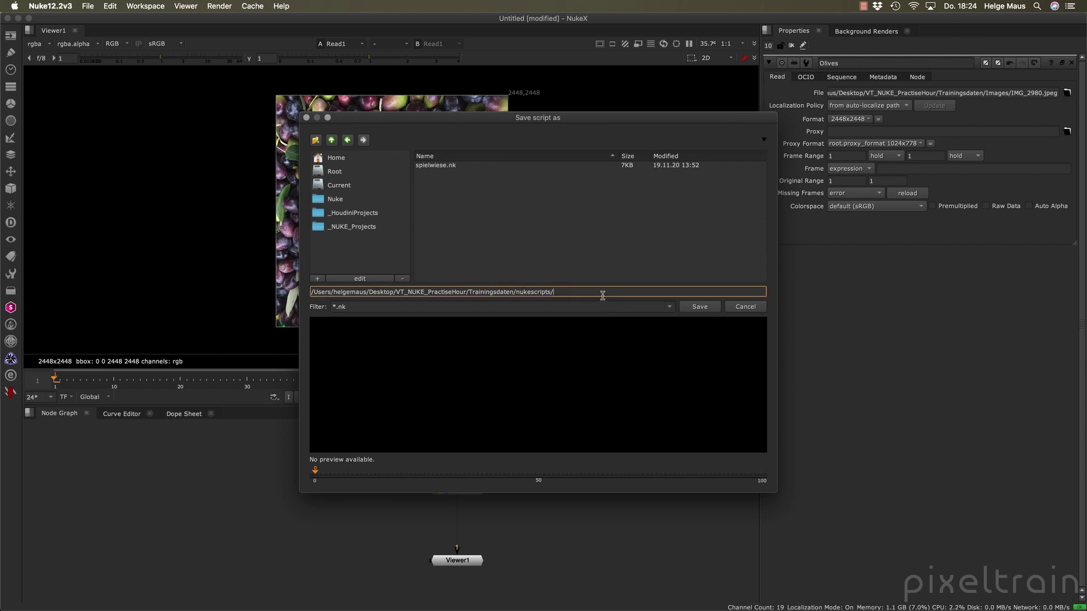
pyautogui.write('Olives')
pyautogui.press('Return')
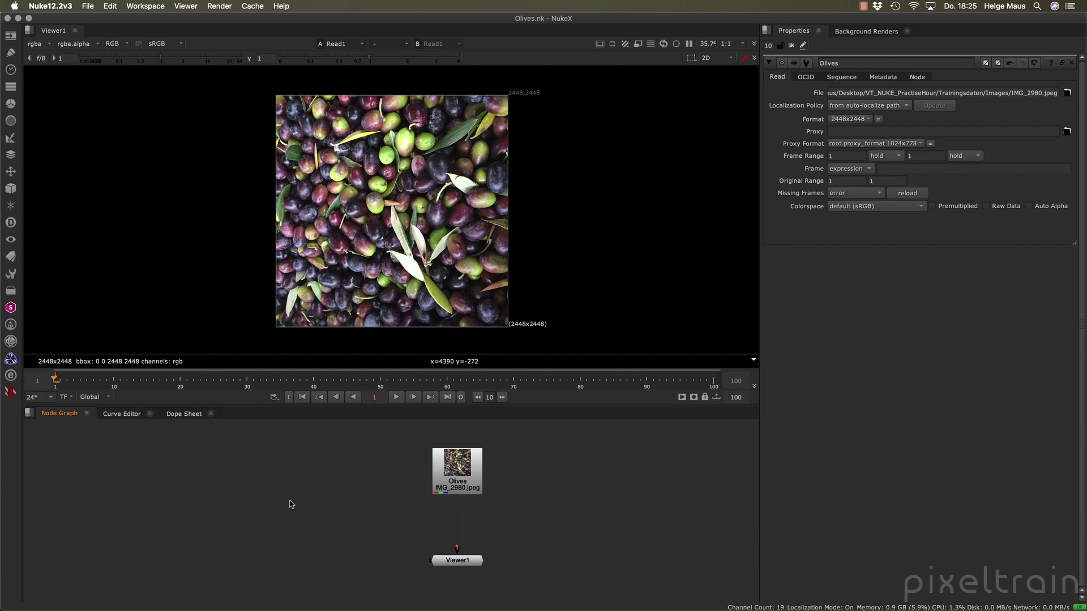
# Add a second Read node that loads Text.png from the Images folder and show it enlarged in the viewer
pyautogui.press('r')
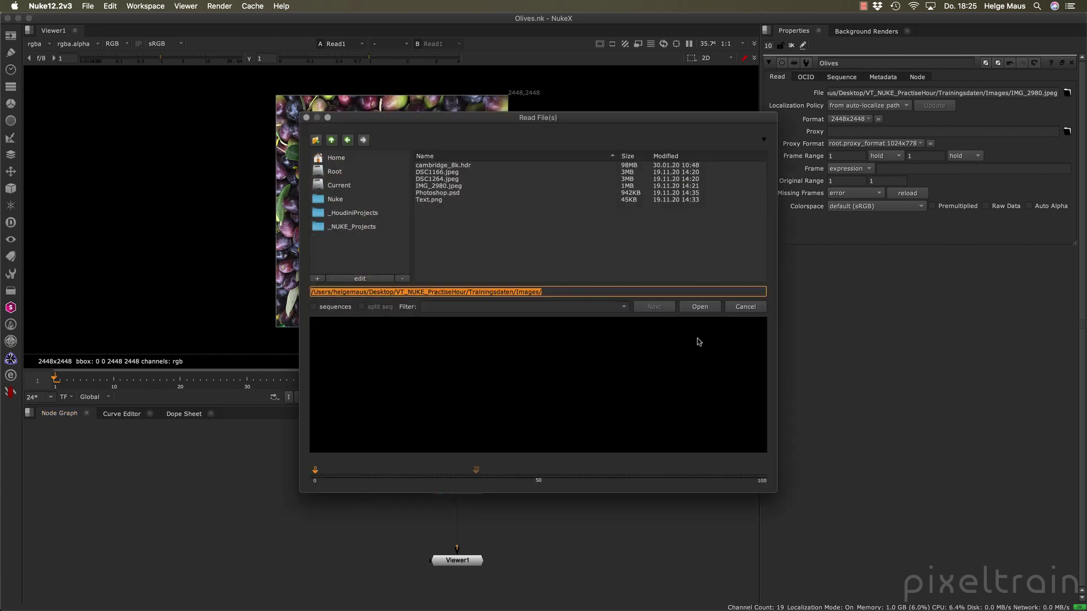
pyautogui.click(426, 199)
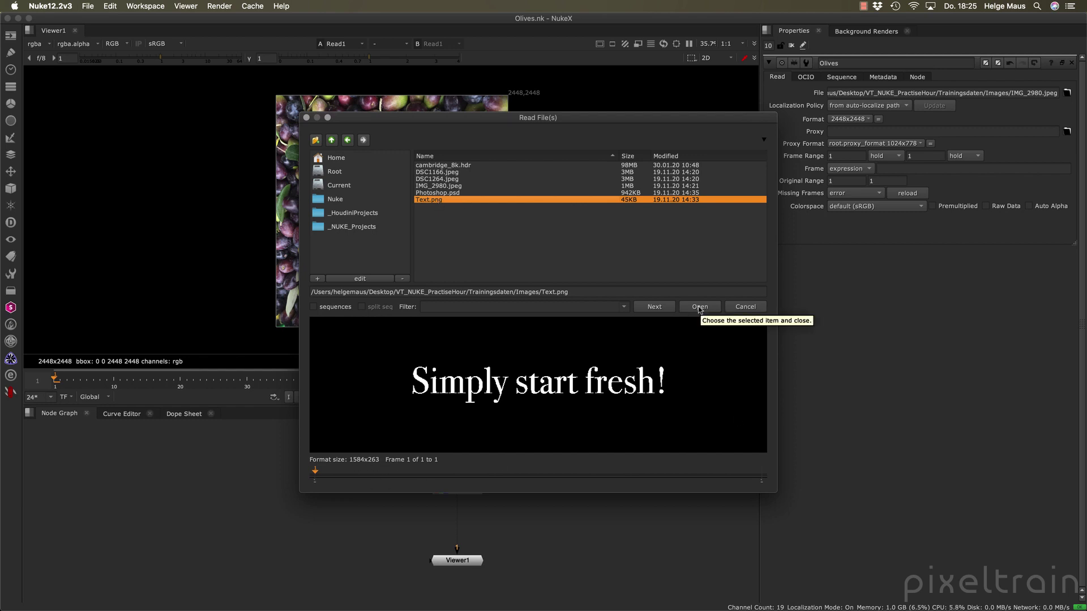
pyautogui.click(716, 310)
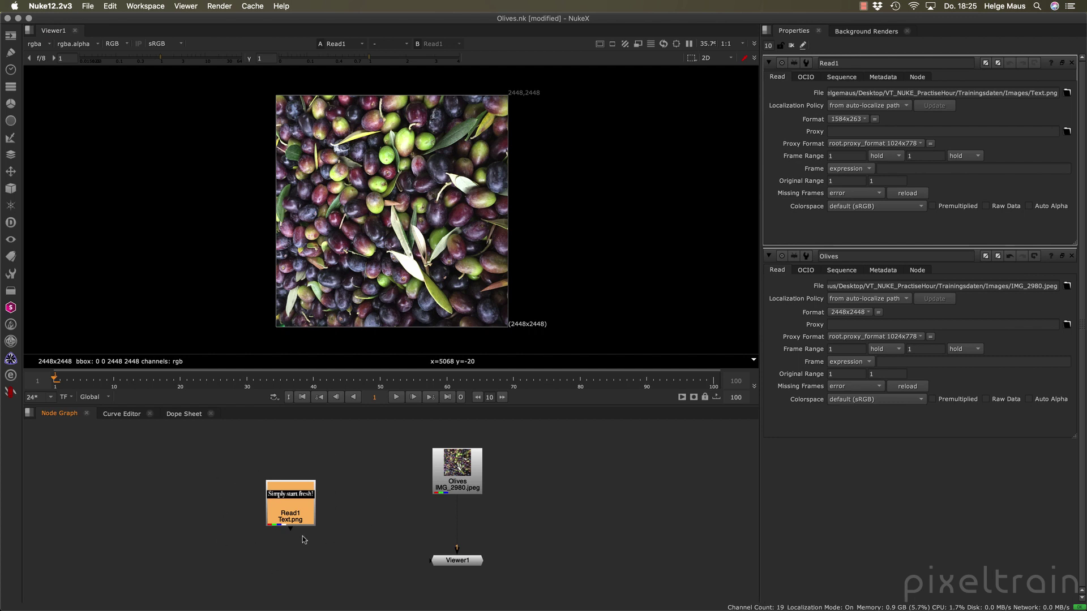
pyautogui.press('1')
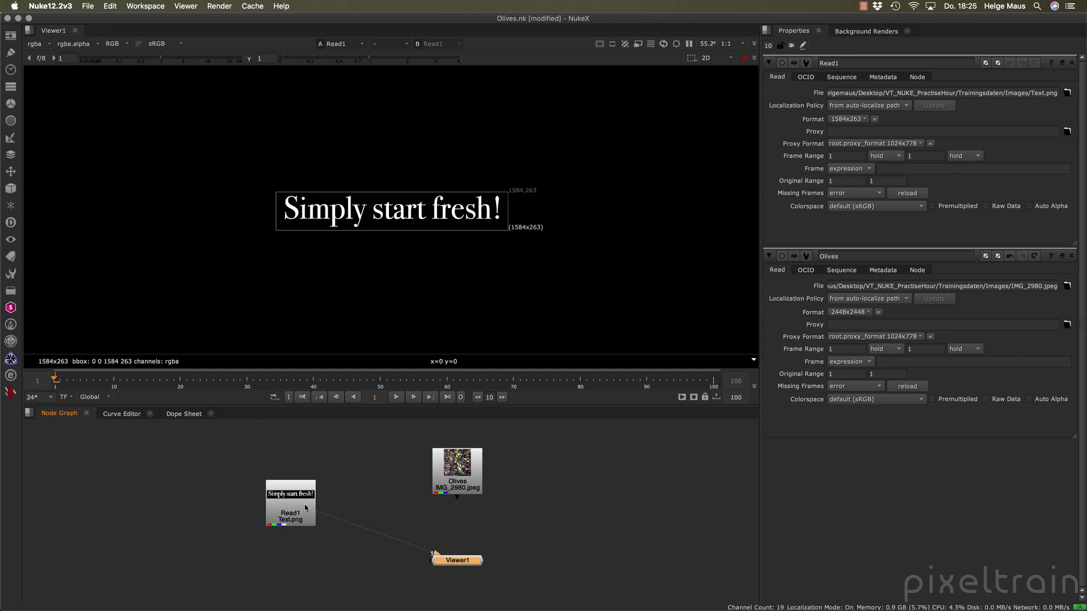
pyautogui.scroll(3, 429, 172)
pyautogui.scroll(-1, 430, 172)
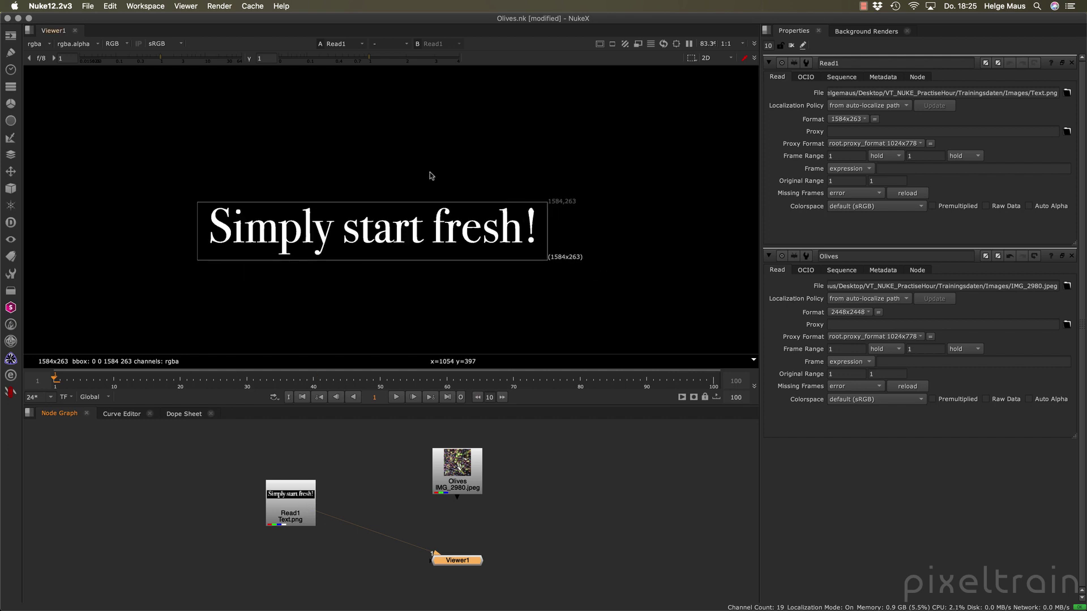
pyautogui.scroll(1, 470, 197)
pyautogui.moveTo(470, 197); pyautogui.dragTo(440, 202, button='middle')
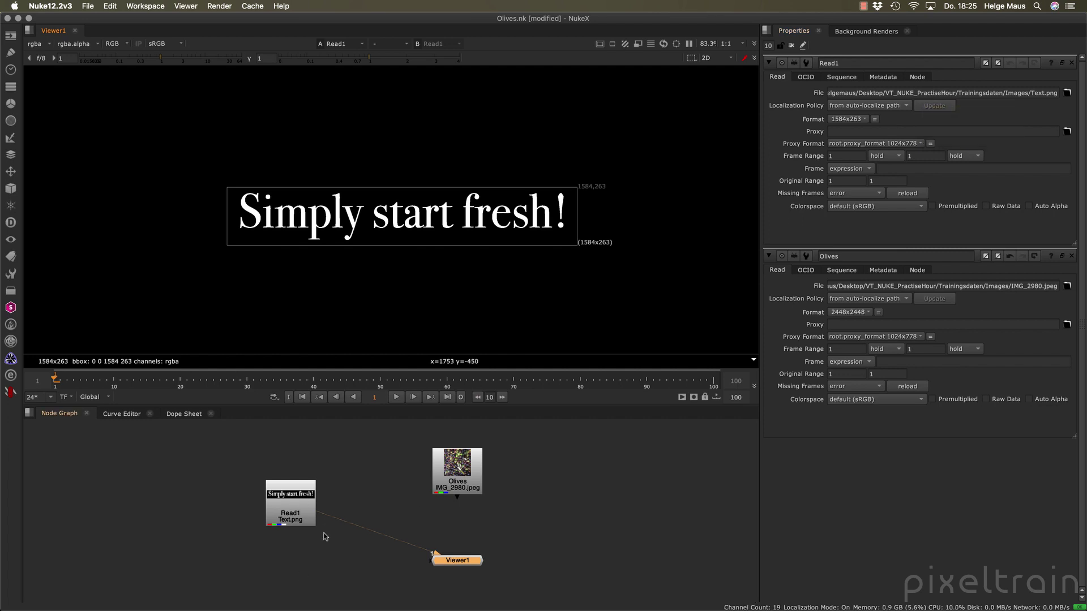
# Rename the Read node of the text image to MyText
pyautogui.click(318, 556)
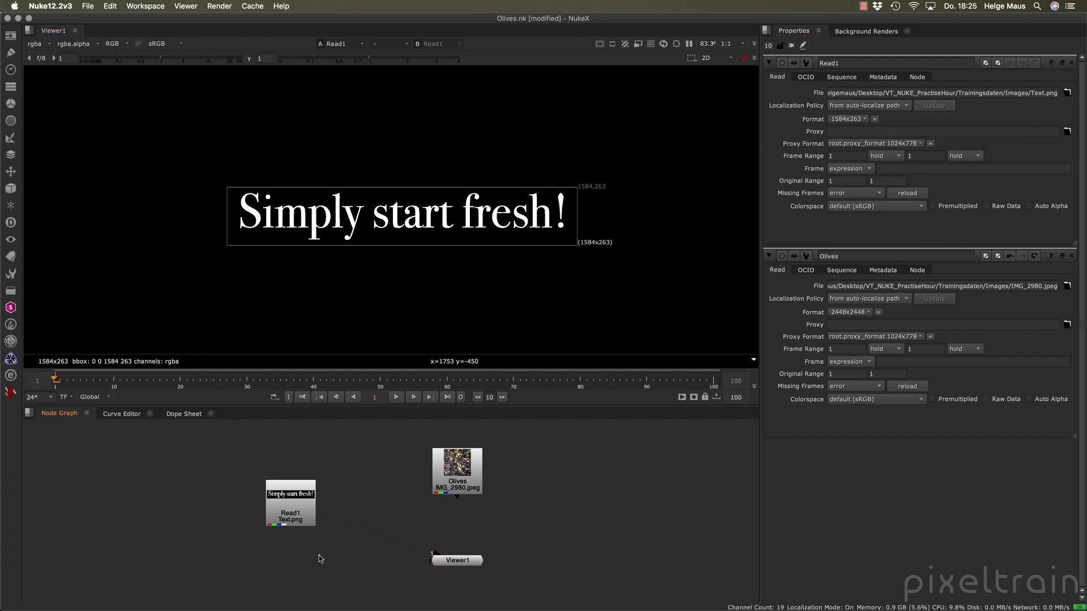
pyautogui.click(296, 504)
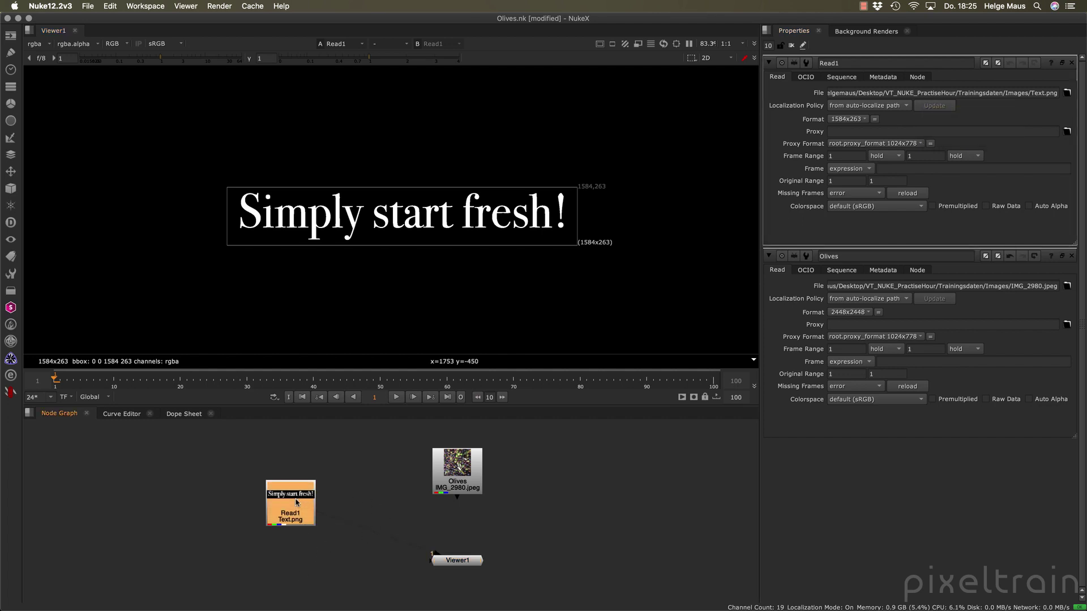
pyautogui.press('n')
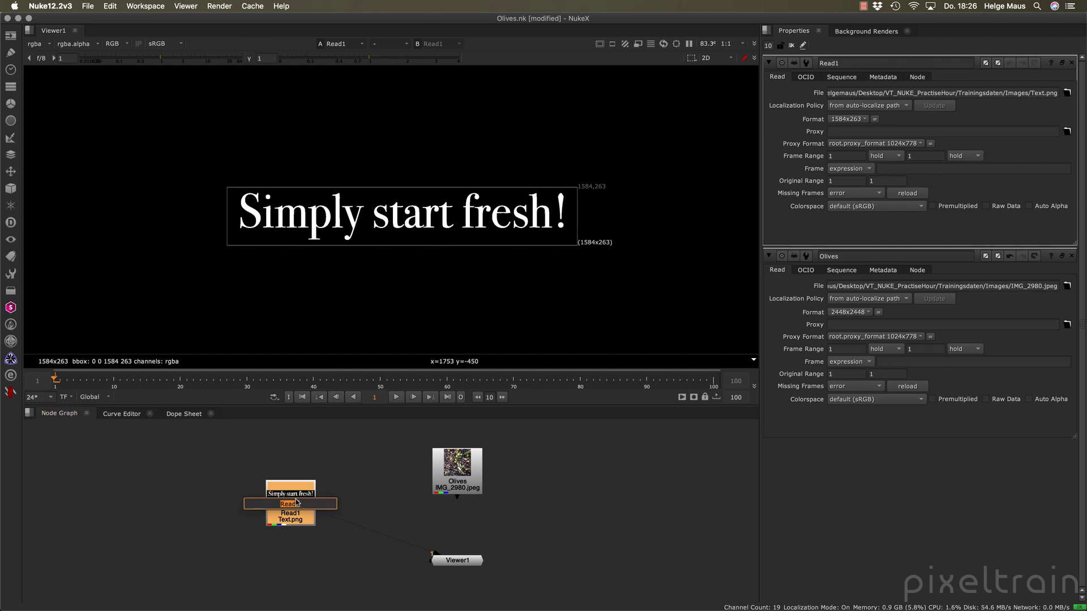
pyautogui.write('MyText')
pyautogui.press('Return')
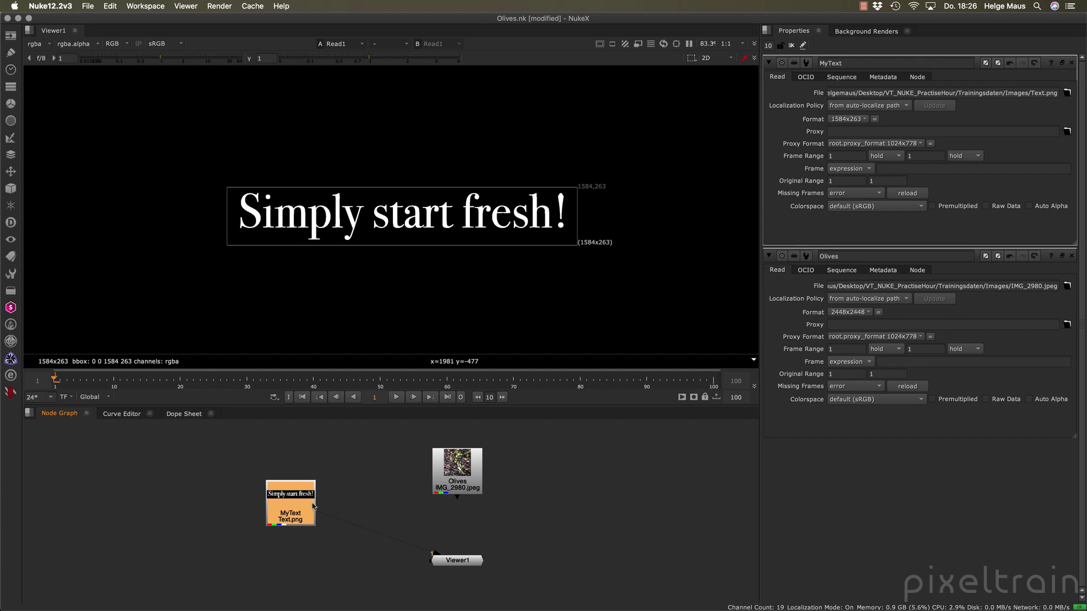
# Move the Viewer1 node lower in the node graph, between the MyText and Olives nodes
pyautogui.moveTo(479, 564); pyautogui.dragTo(395, 576)
pyautogui.click(535, 568)
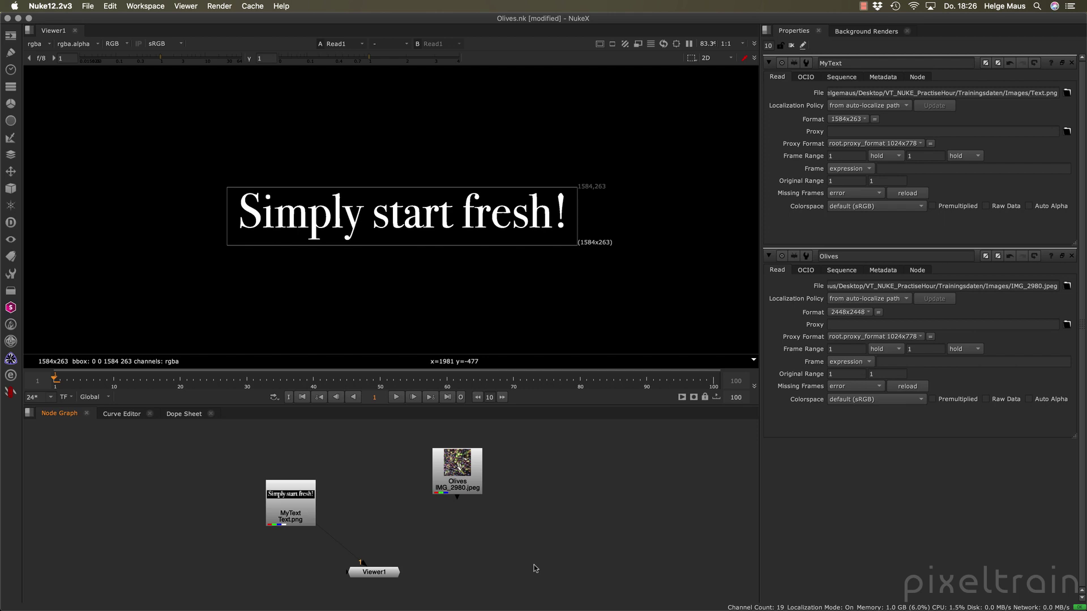
pyautogui.click(296, 506)
pyautogui.click(369, 572)
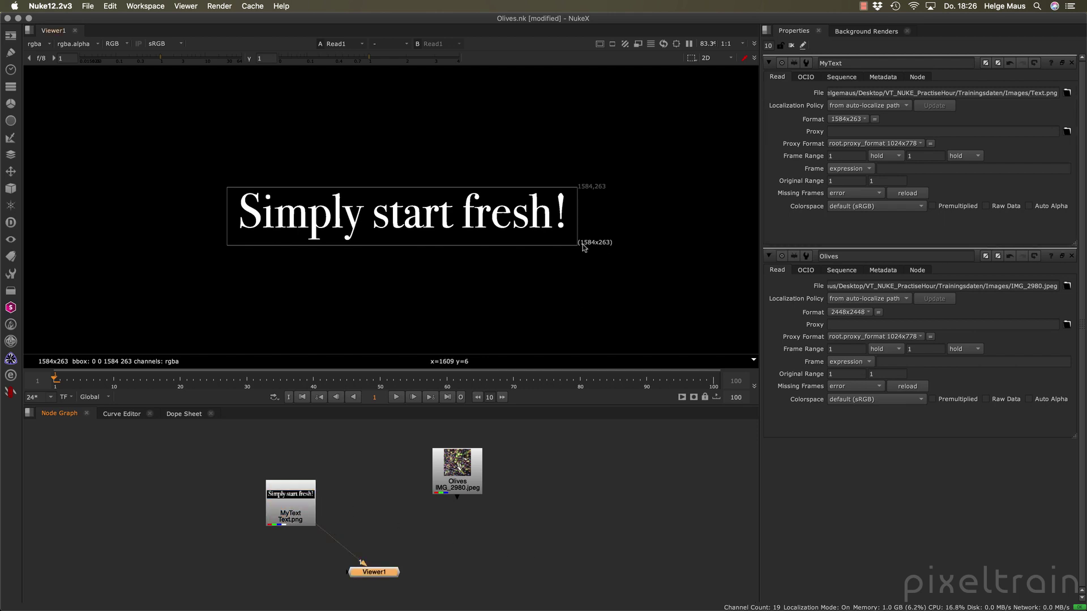
# Show the Olives image in the viewer for comparison and switch the viewer back to MyText
pyautogui.click(457, 478)
pyautogui.press('1')
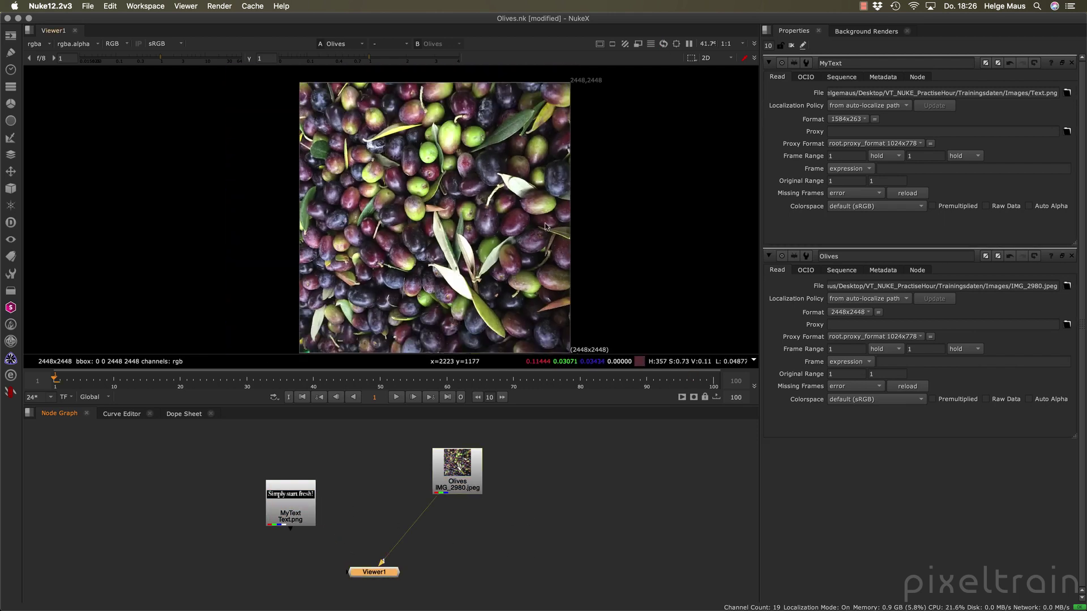
pyautogui.scroll(-3, 545, 226)
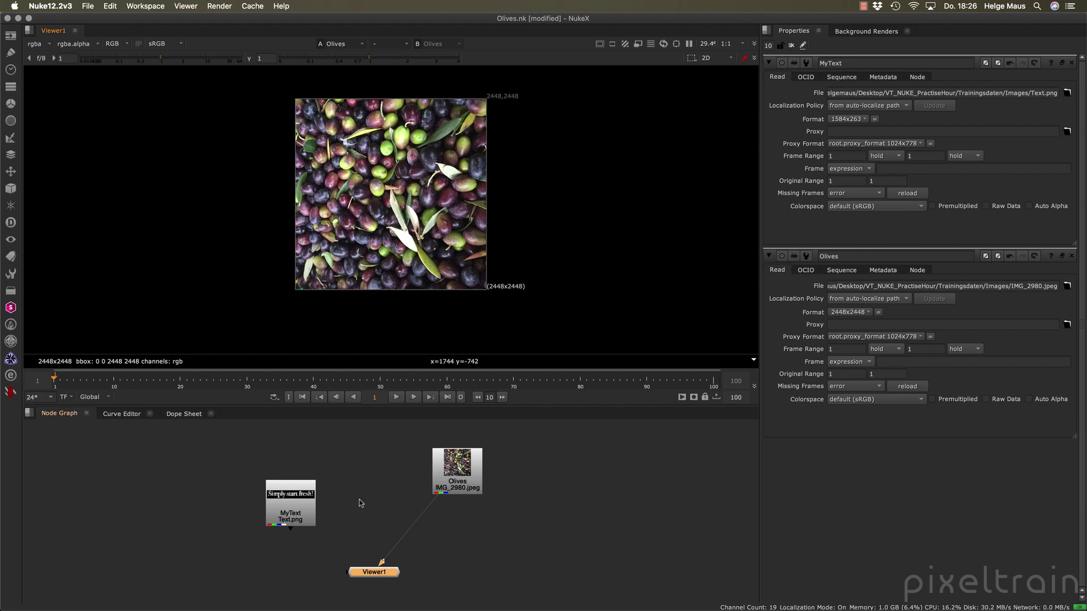
pyautogui.click(295, 517)
pyautogui.press('1')
pyautogui.click(369, 492)
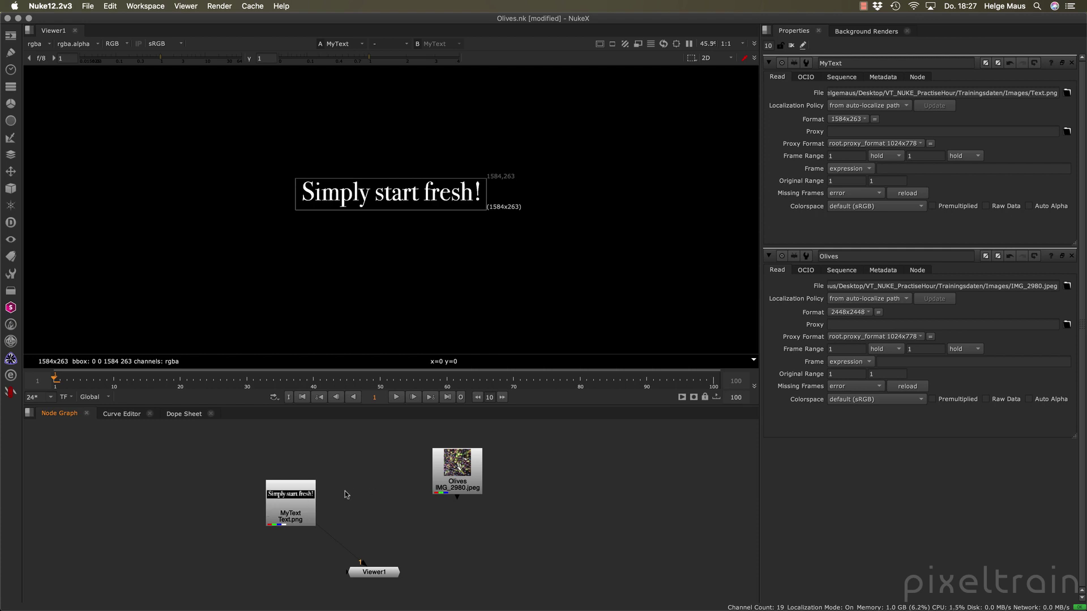
# Add a Constant node in the free space beside the Olives node and show it in the viewer
pyautogui.moveTo(535, 495); pyautogui.dragTo(450, 470, button='middle')
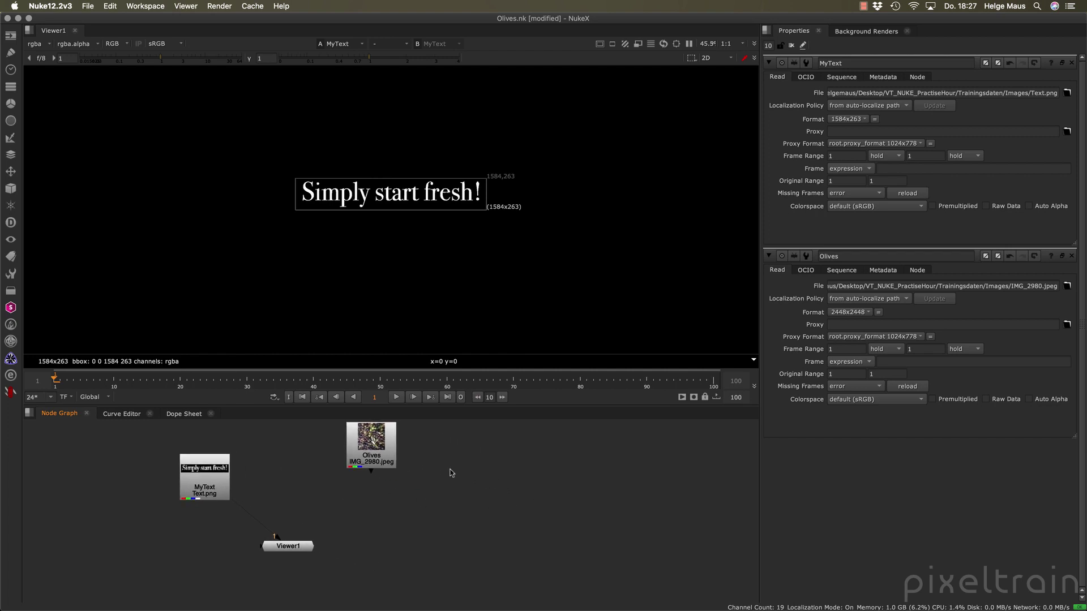
pyautogui.click(11, 36)
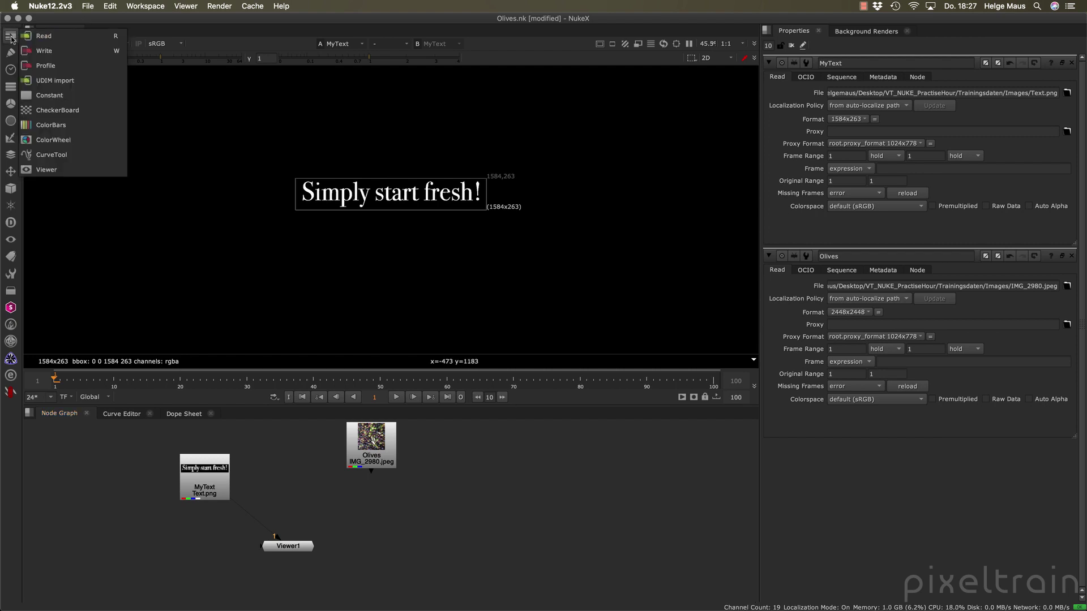
pyautogui.click(46, 101)
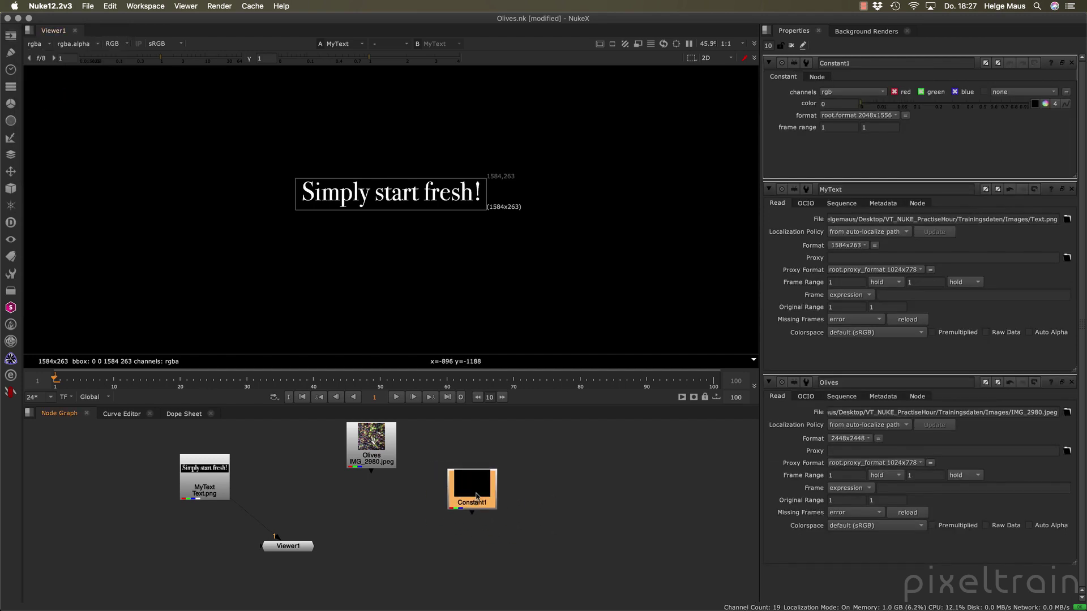
pyautogui.press('1')
pyautogui.moveTo(472, 495); pyautogui.dragTo(476, 508)
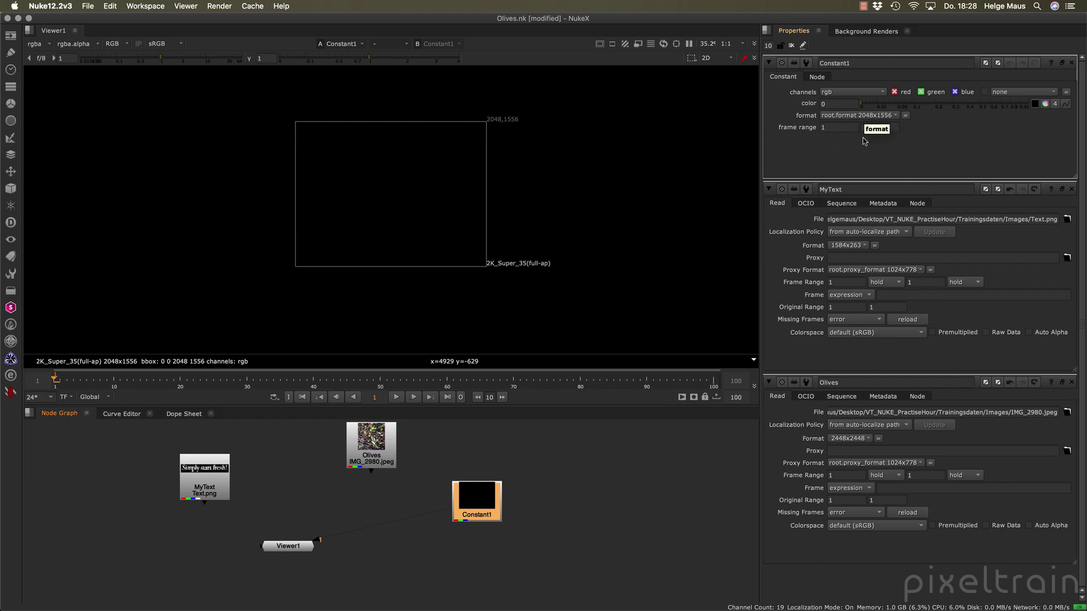
# Review the formats available for the Constant node and close all open node properties
pyautogui.click(896, 116)
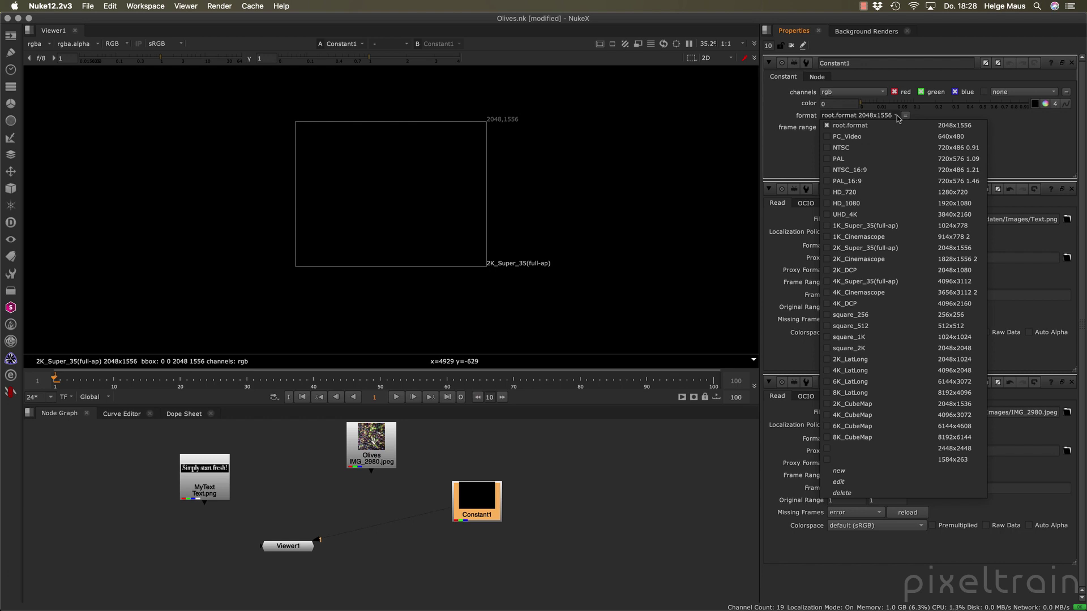
pyautogui.click(1038, 152)
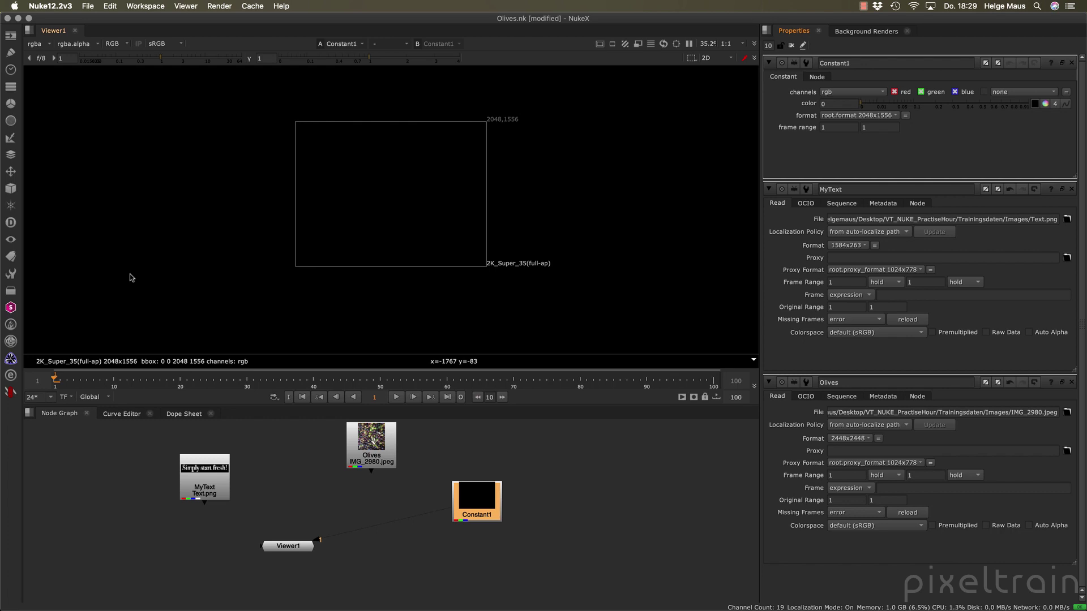
pyautogui.click(659, 508)
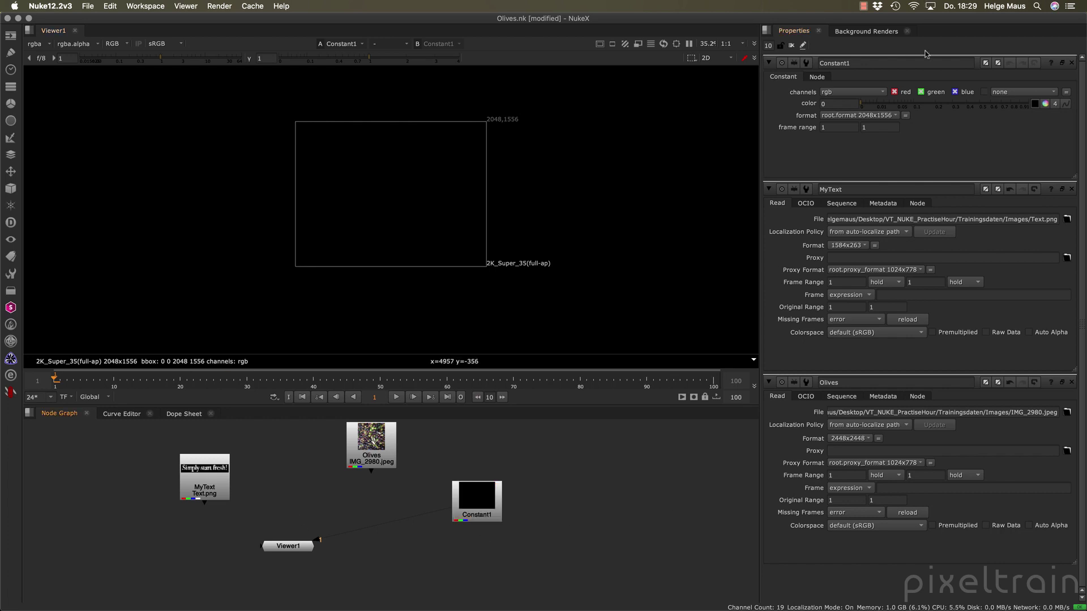
pyautogui.click(791, 46)
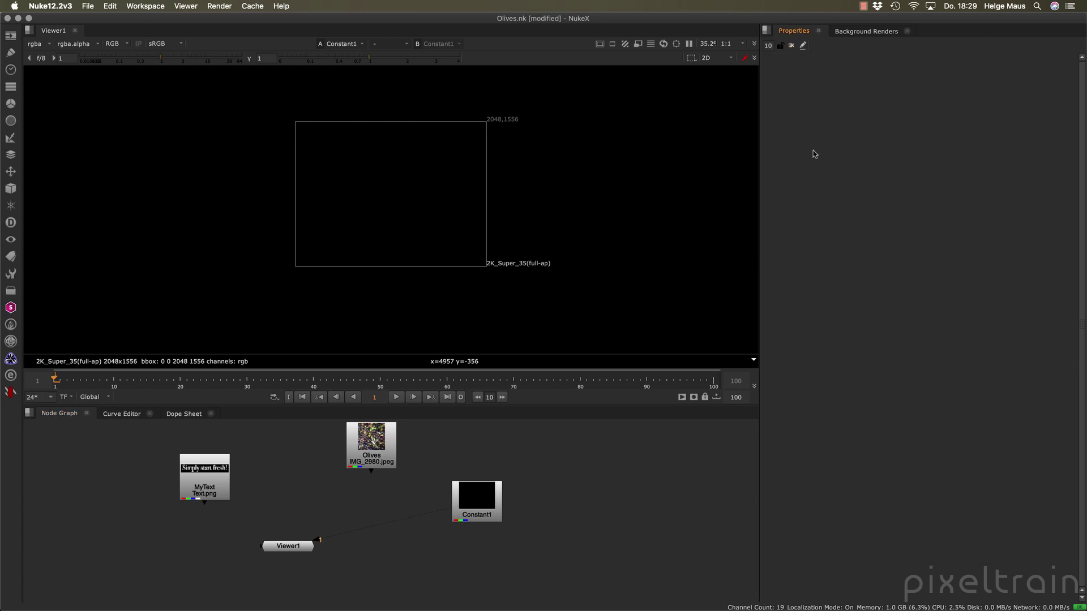
# Open the Project Settings and inspect the fps setting
pyautogui.click(110, 7)
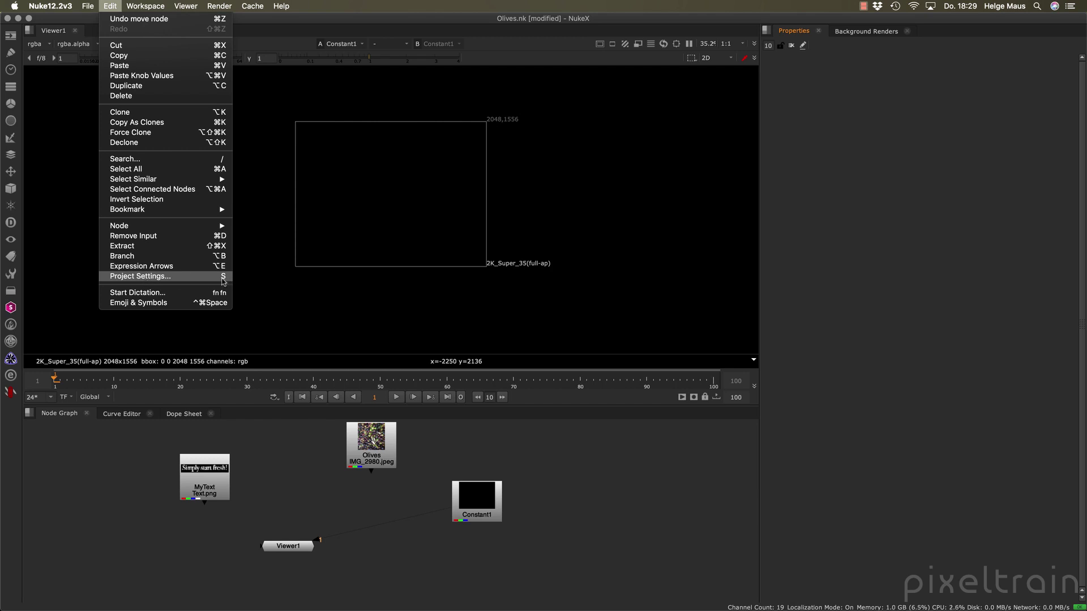
pyautogui.click(627, 522)
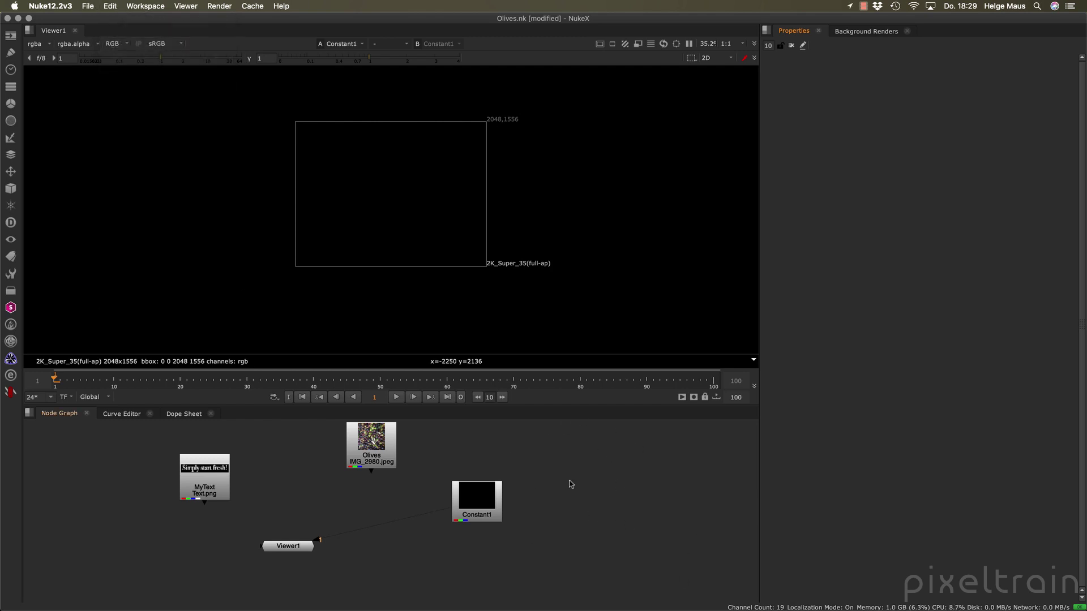
pyautogui.press('s')
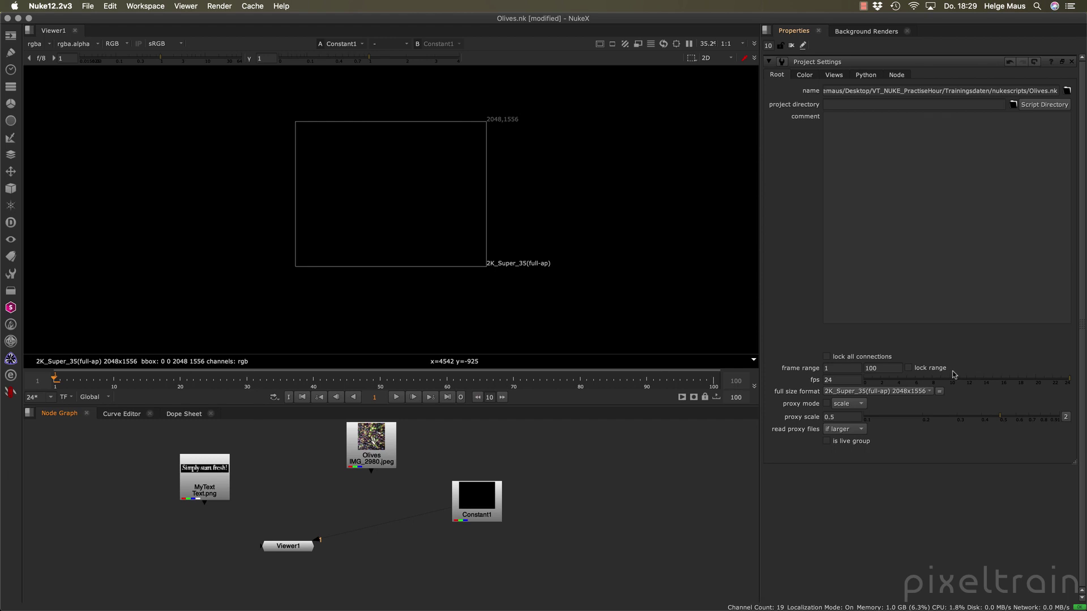
pyautogui.click(843, 380)
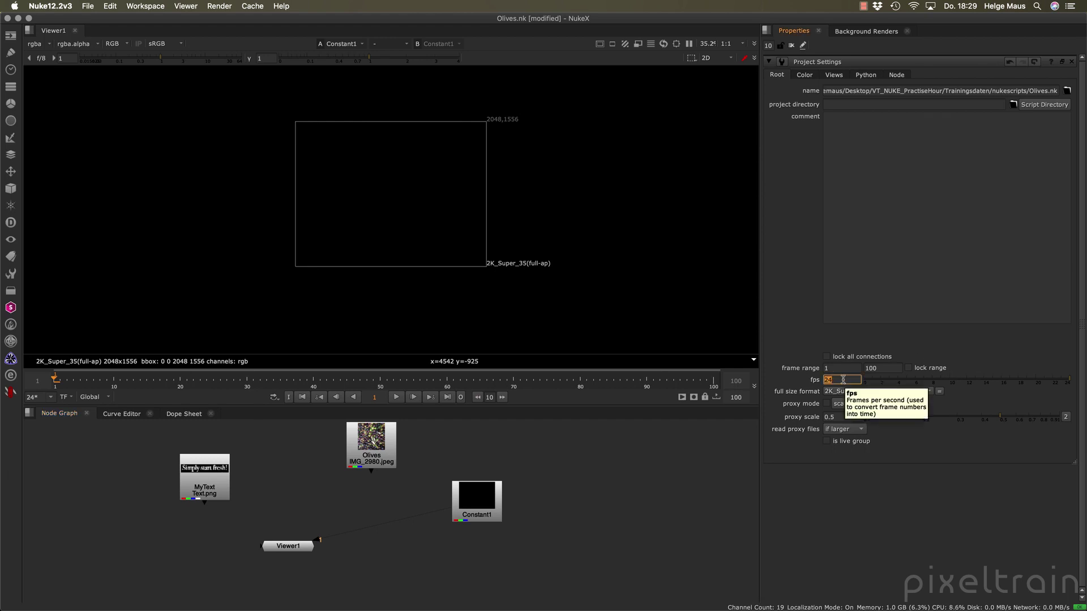
pyautogui.click(929, 460)
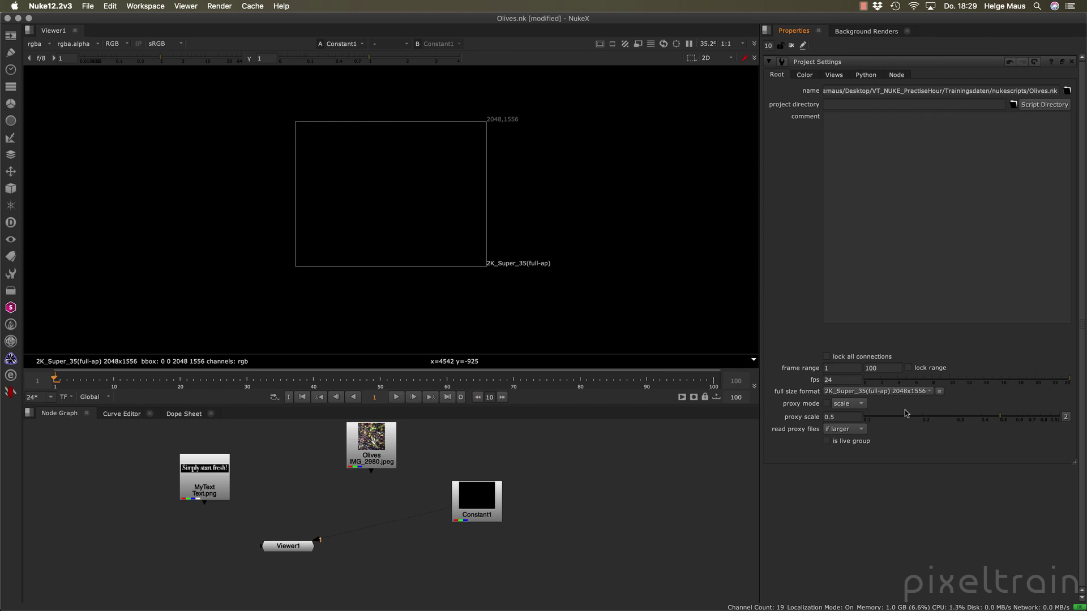
# Create a new full size format named Square with a file size of 1080 by 1080 for the project
pyautogui.click(928, 392)
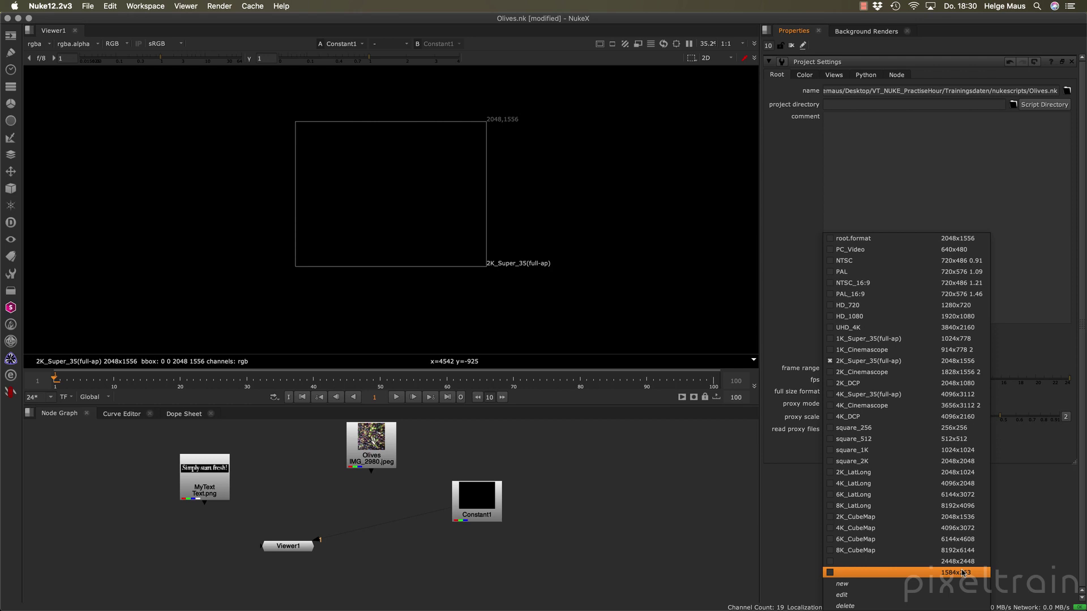
pyautogui.click(847, 587)
pyautogui.moveTo(613, 205); pyautogui.dragTo(621, 128)
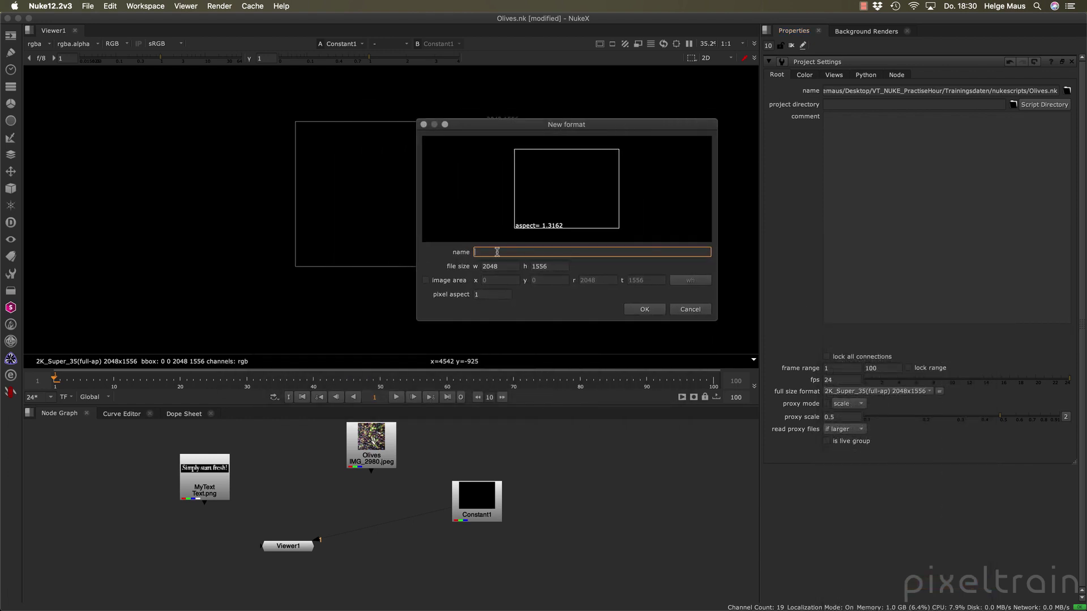
pyautogui.write('Square')
pyautogui.doubleClick(492, 270)
pyautogui.write('1080')
pyautogui.press('Tab')
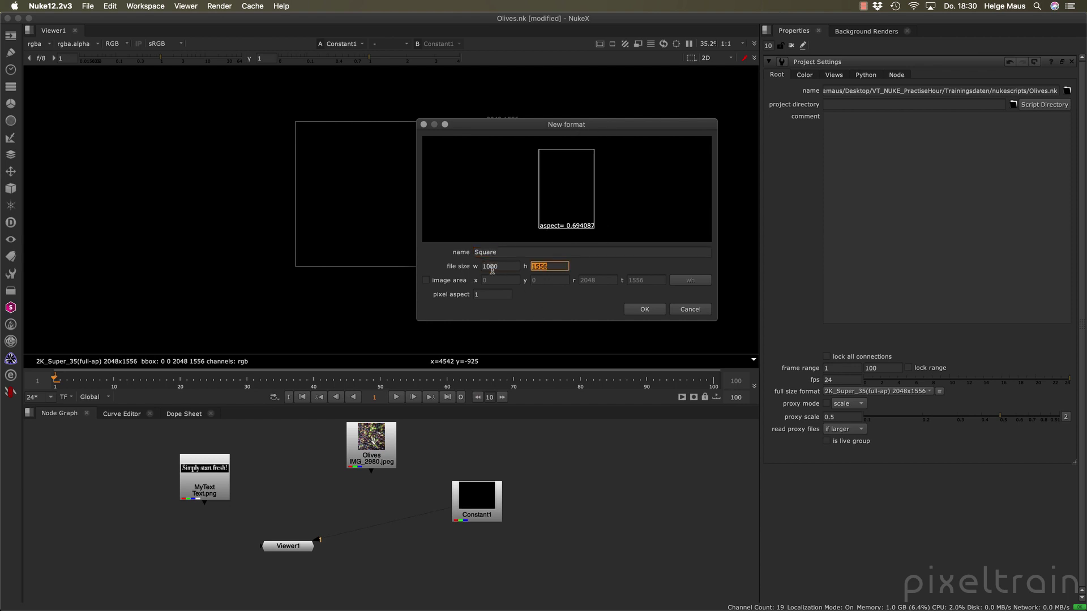
pyautogui.write('1080')
pyautogui.press('Tab')
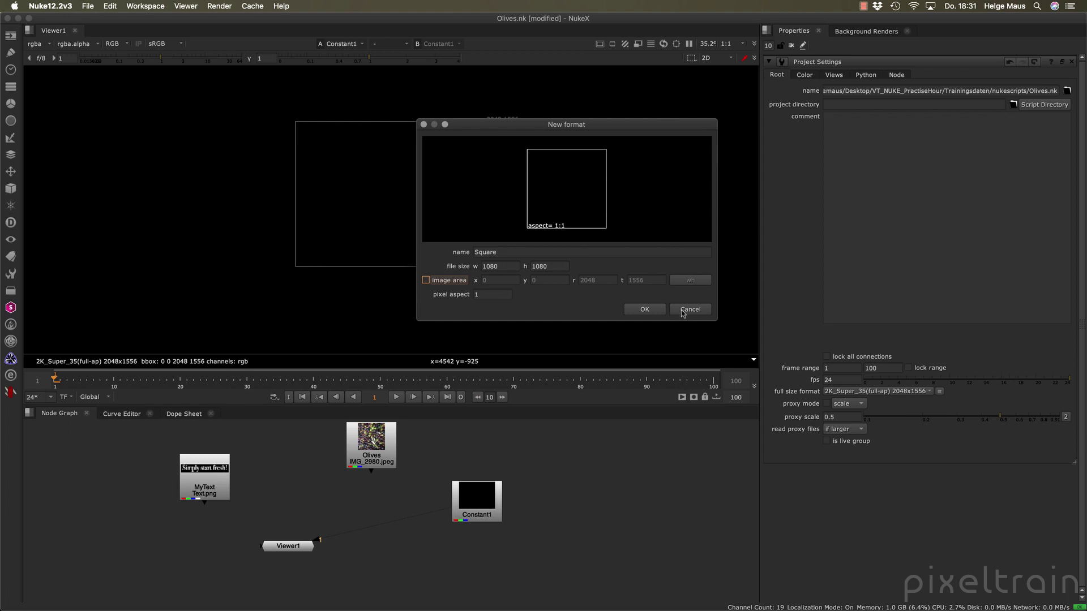
pyautogui.click(649, 308)
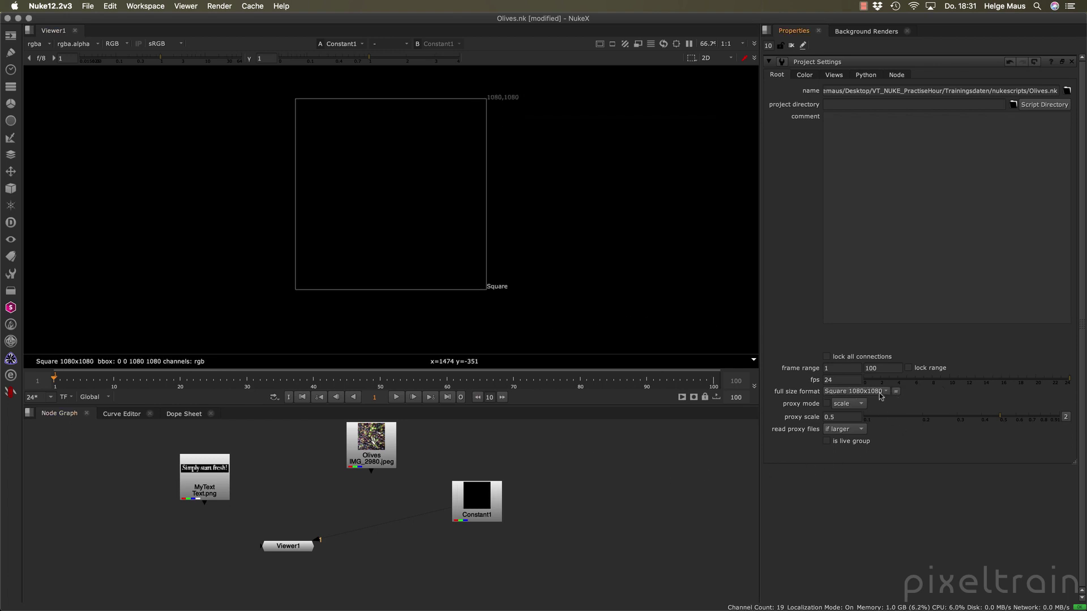
# Move the Constant node farther from the Olives node and set its red colour value to 1
pyautogui.click(481, 502)
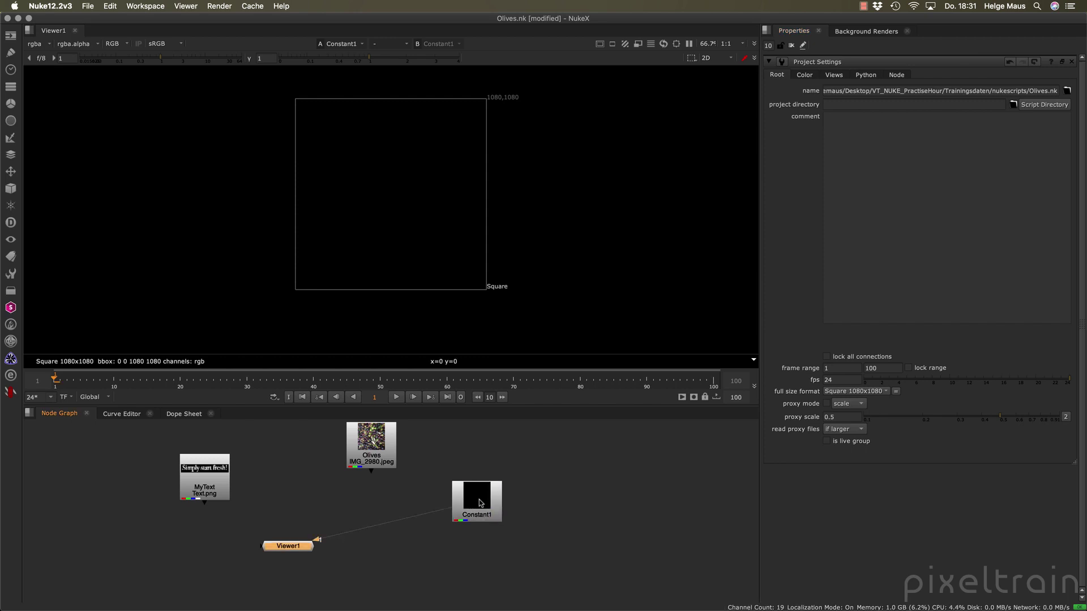
pyautogui.moveTo(481, 502); pyautogui.dragTo(587, 490)
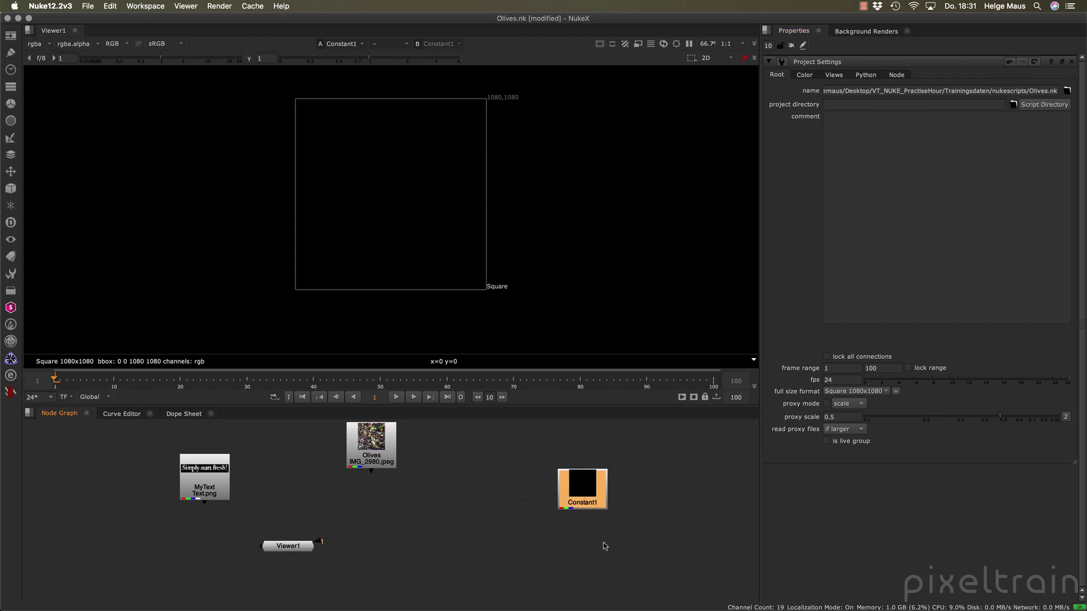
pyautogui.doubleClick(585, 490)
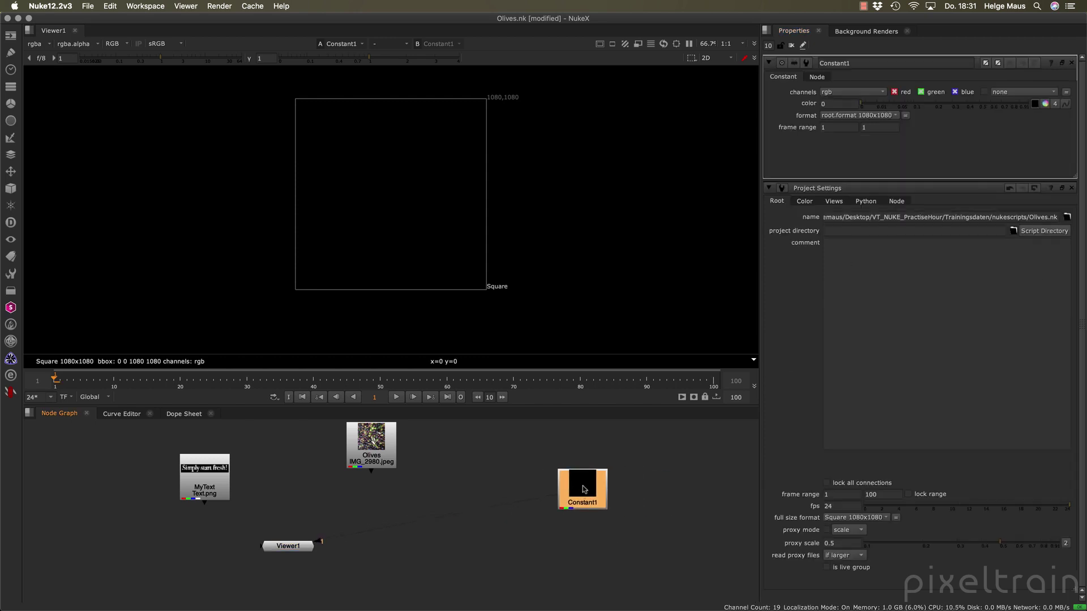
pyautogui.click(1045, 104)
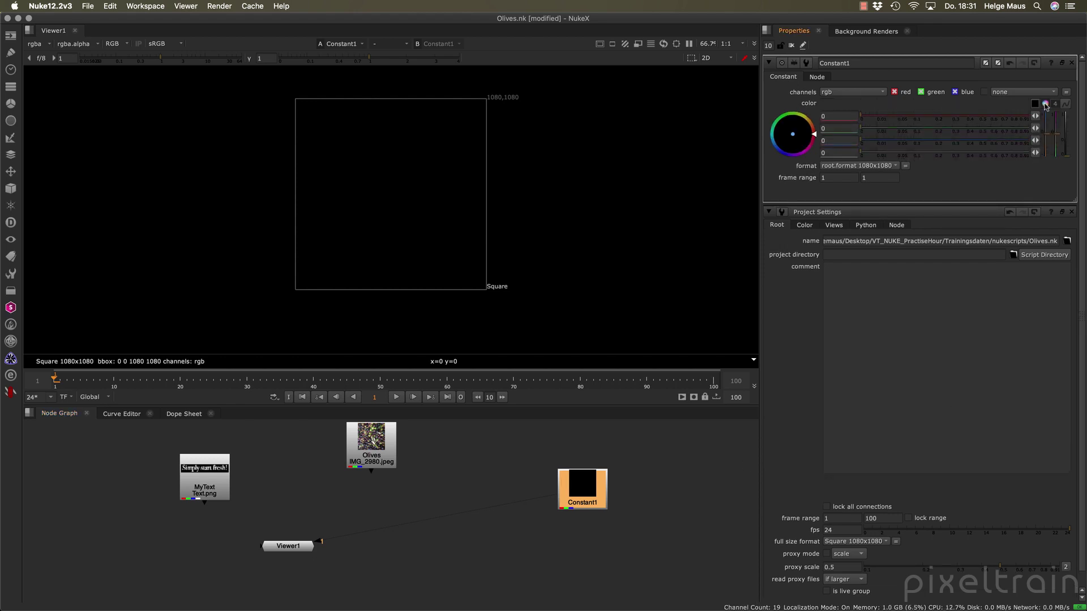
pyautogui.moveTo(862, 117); pyautogui.dragTo(1038, 117)
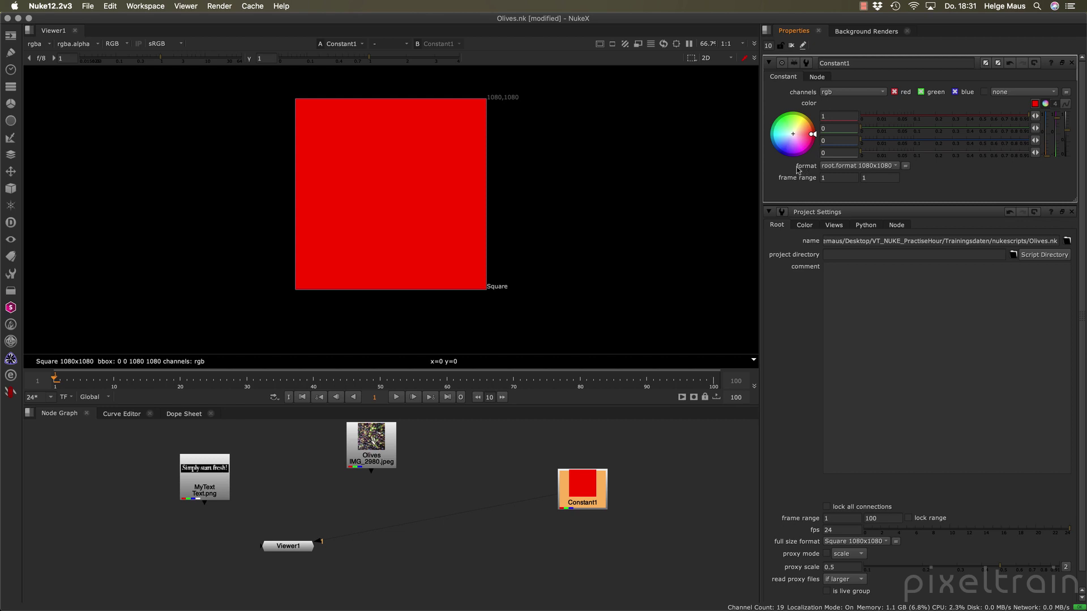
# Set the Constant node's format to Square 1080x1080 and move the node closer to the Olives node
pyautogui.click(891, 169)
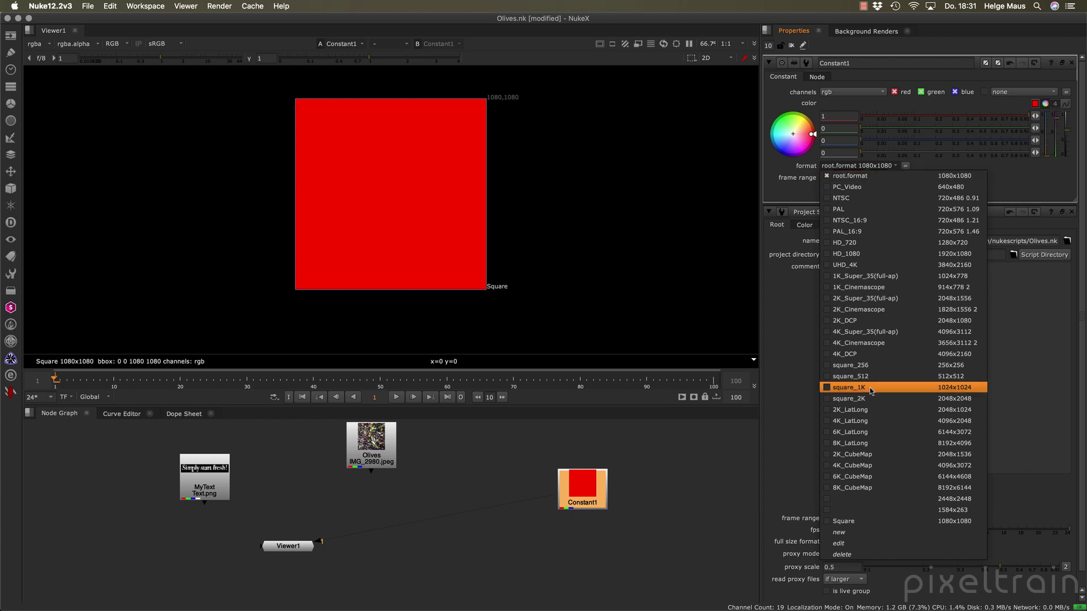
pyautogui.click(861, 521)
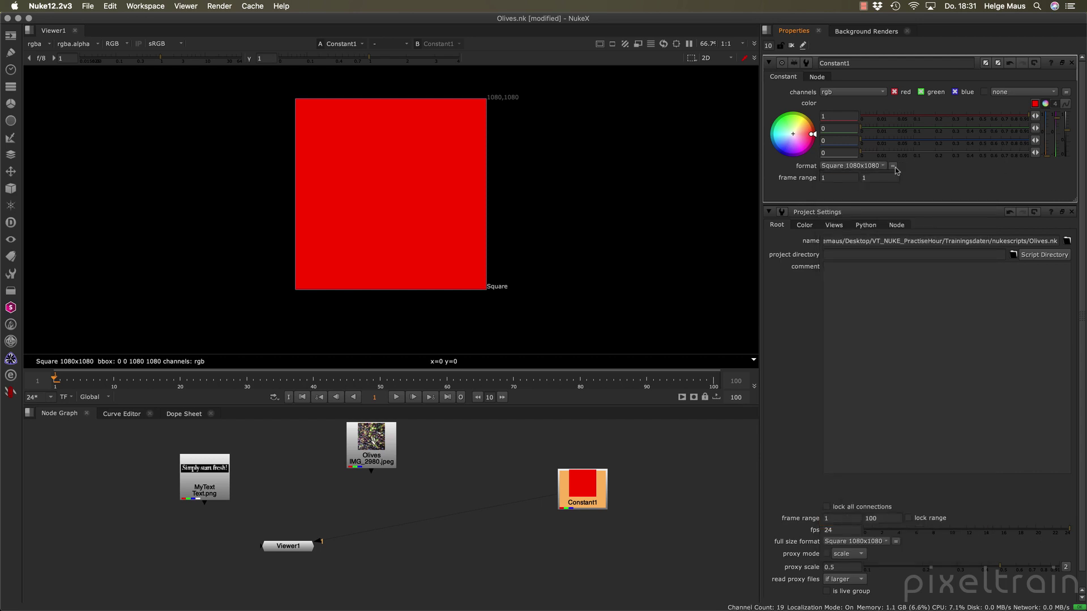
pyautogui.moveTo(594, 508); pyautogui.dragTo(560, 482)
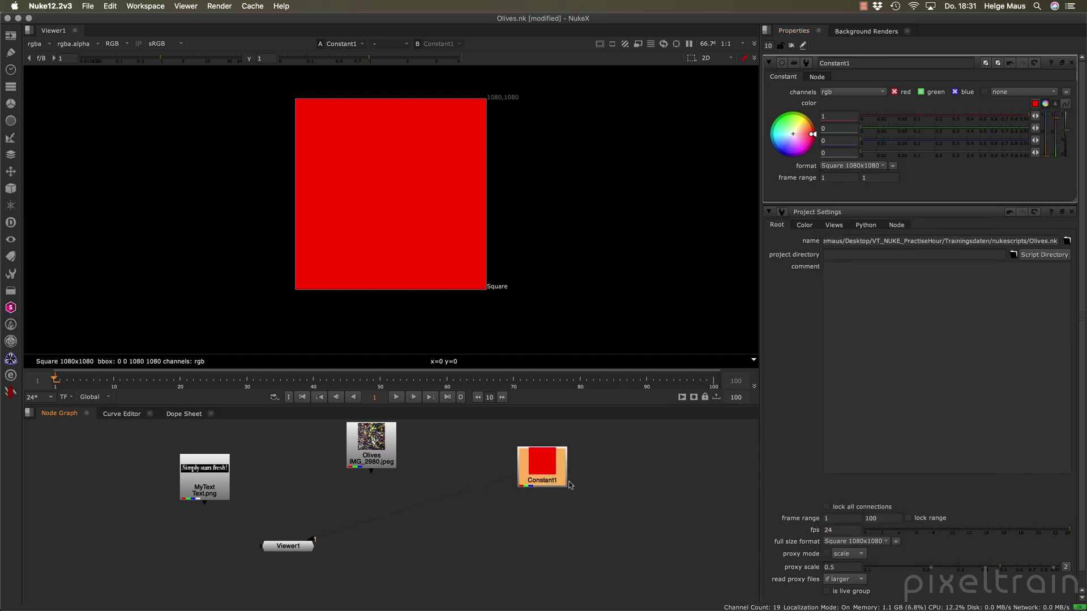
# Add a second Constant node in the empty area beside the red Constant node
pyautogui.click(657, 486)
pyautogui.press('Tab')
pyautogui.write('con')
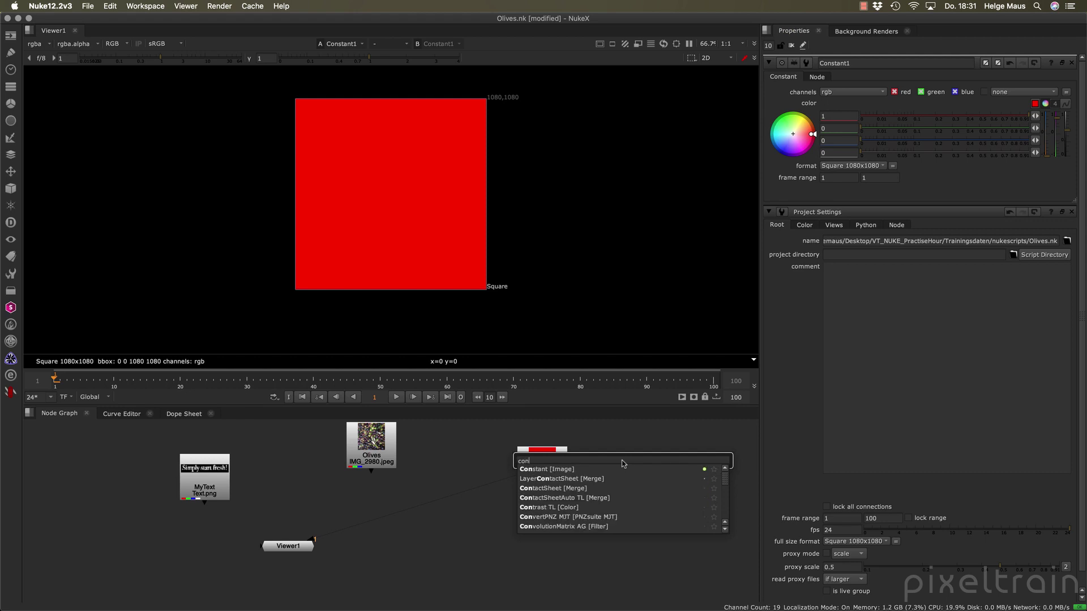
pyautogui.press('Return')
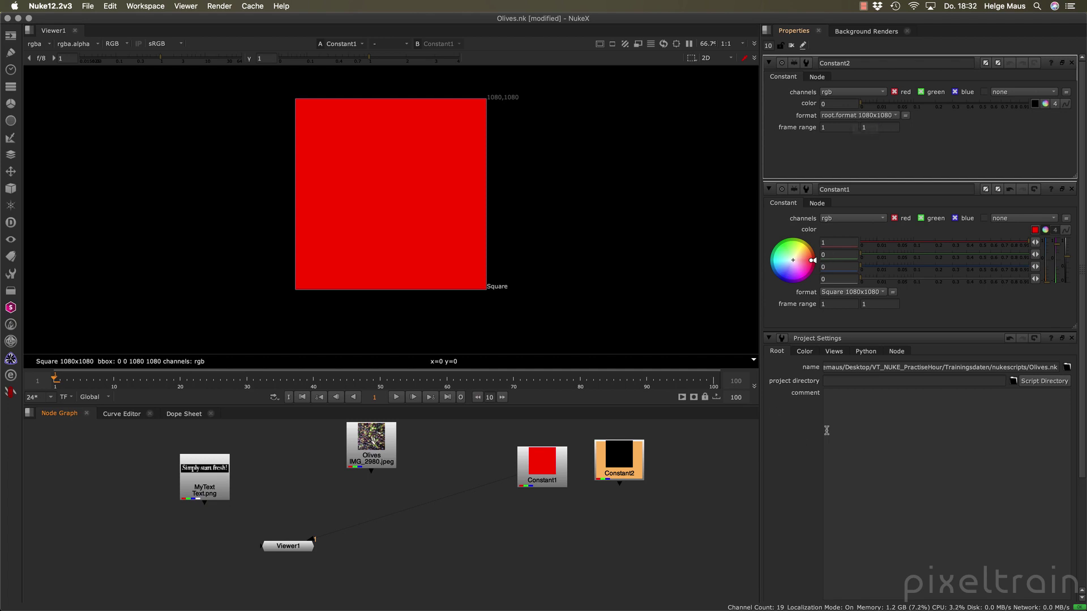
# Set the project's full size format to the unnamed 2448x2448 format and name that format Olives
pyautogui.press('s')
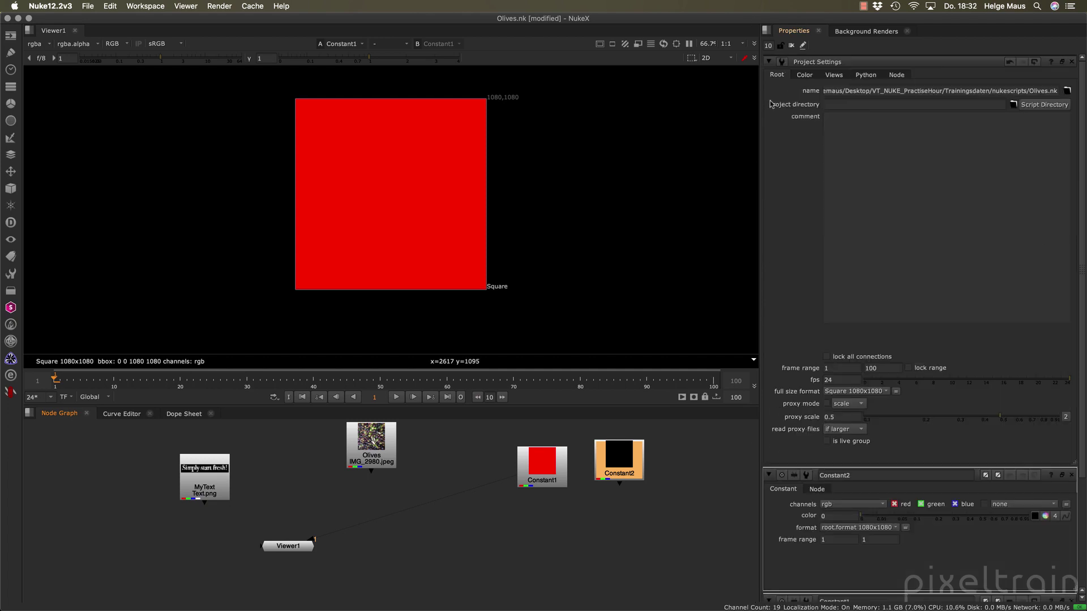
pyautogui.click(886, 392)
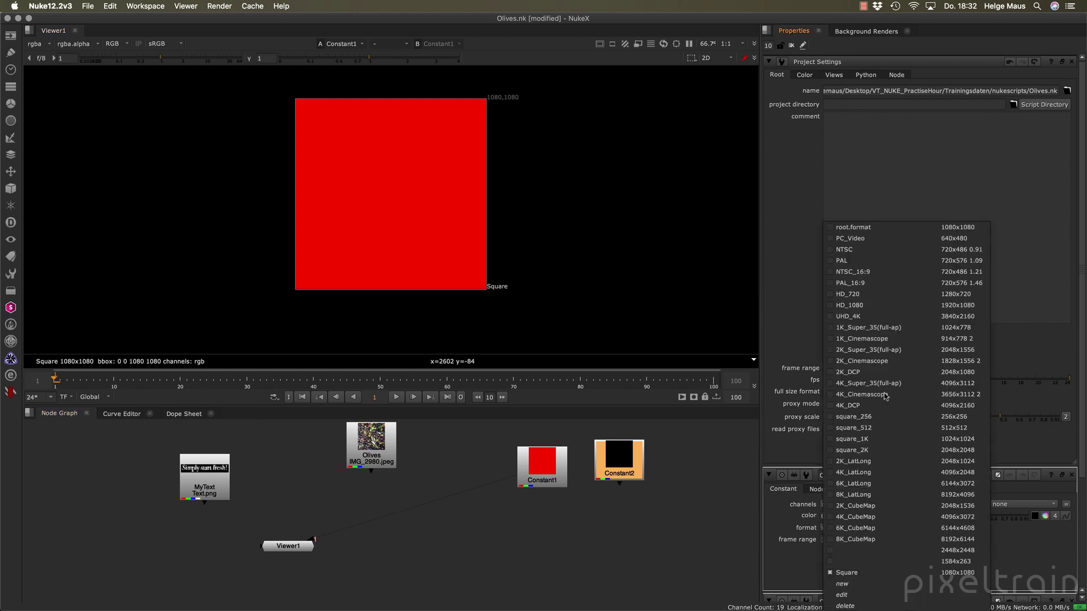
pyautogui.click(965, 553)
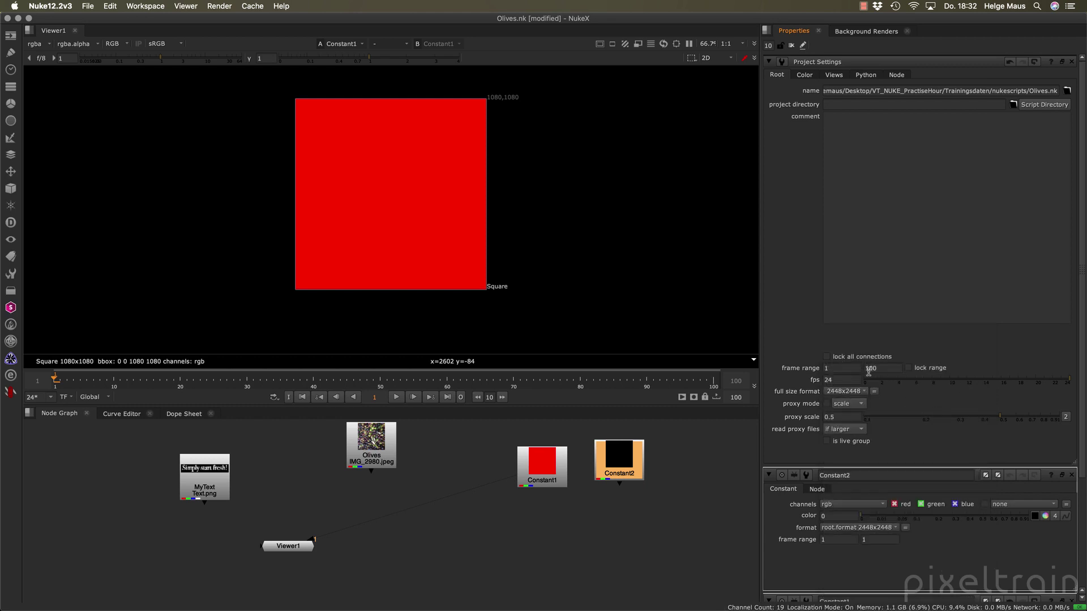
pyautogui.click(860, 391)
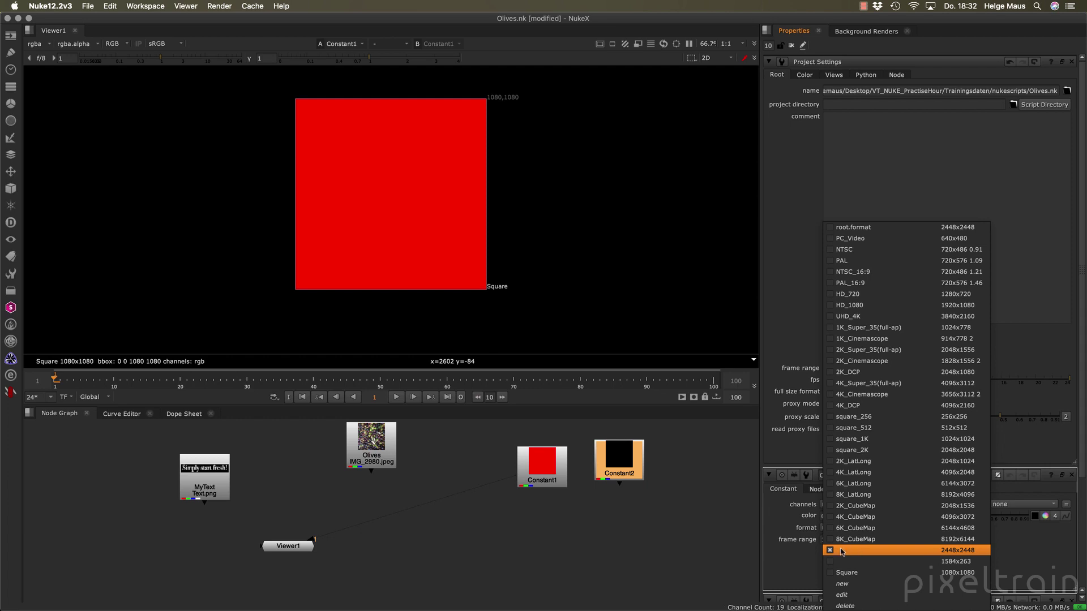
pyautogui.click(842, 595)
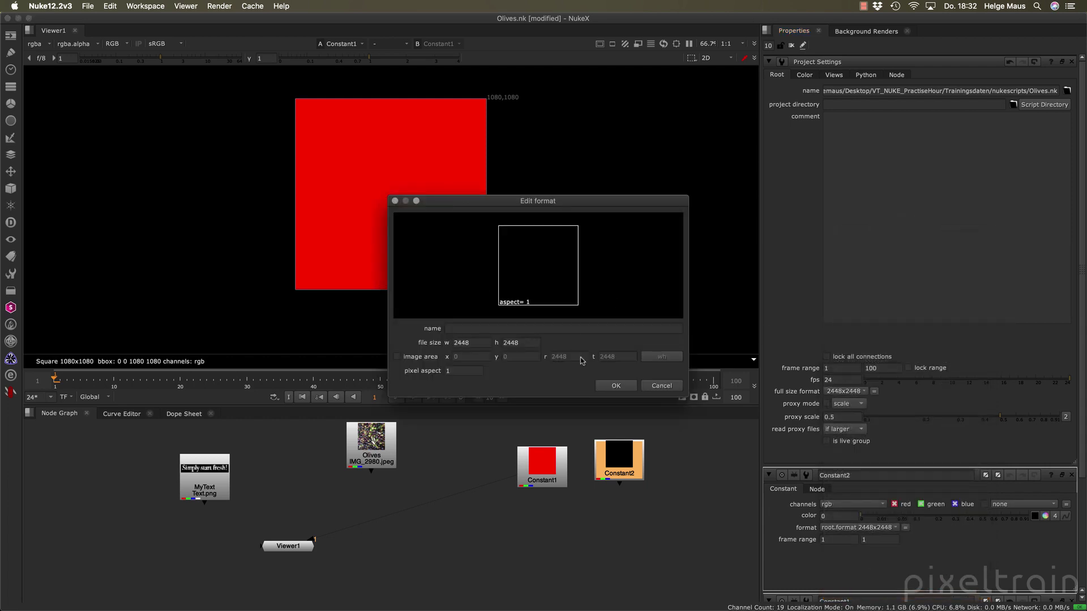
pyautogui.click(452, 330)
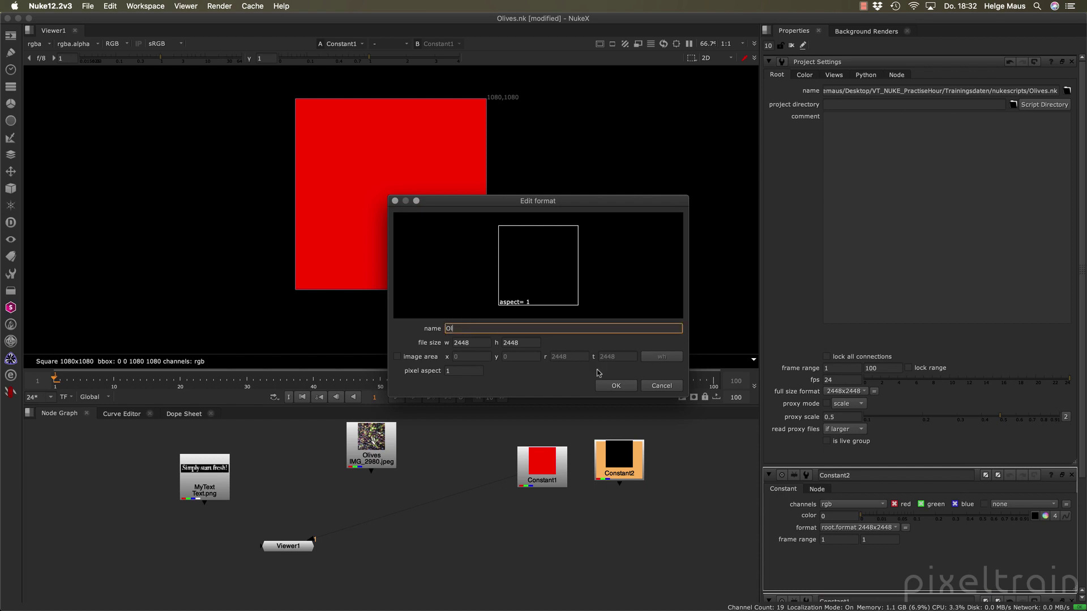
pyautogui.write('Olives')
pyautogui.click(616, 385)
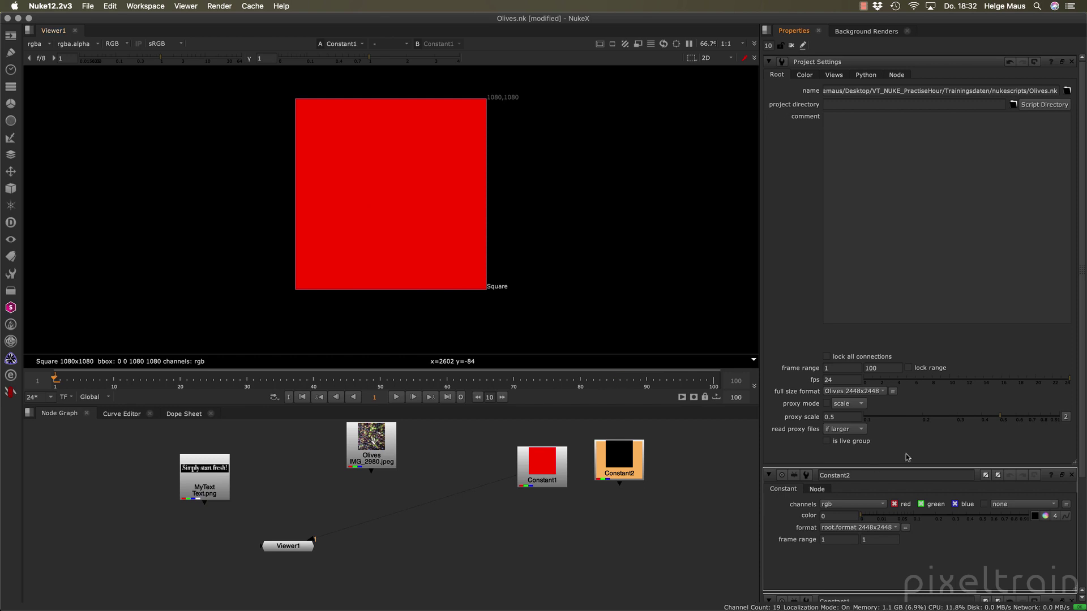
# Close all open node and project properties and move the red Constant node closer to the Olives node
pyautogui.click(1071, 475)
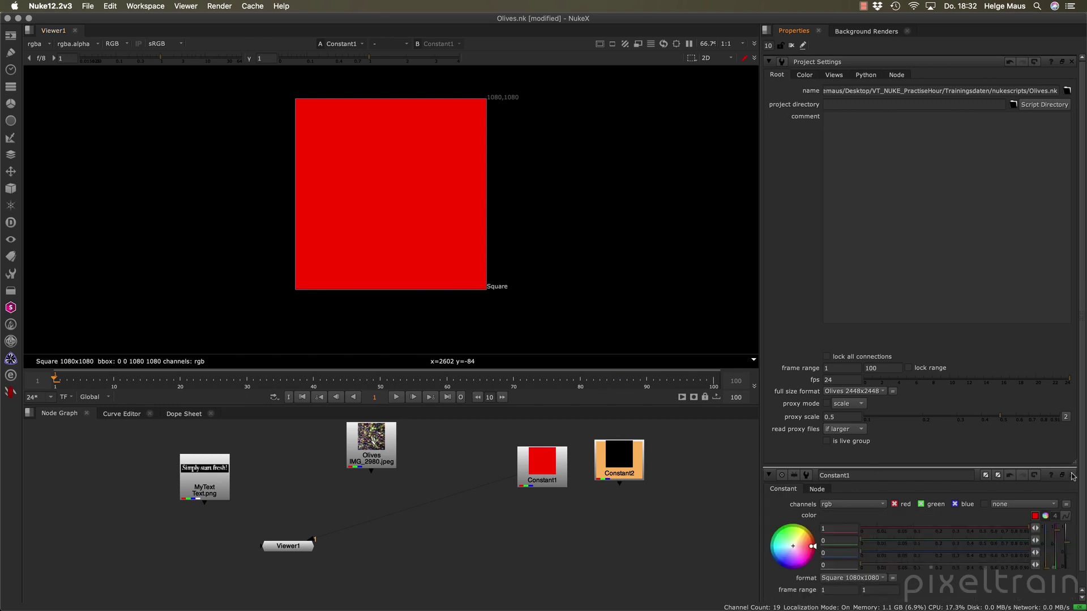
pyautogui.click(792, 45)
pyautogui.click(575, 552)
pyautogui.moveTo(547, 477); pyautogui.dragTo(498, 459)
# Set the red Constant node's format to Olives 2448x2448
pyautogui.click(487, 460)
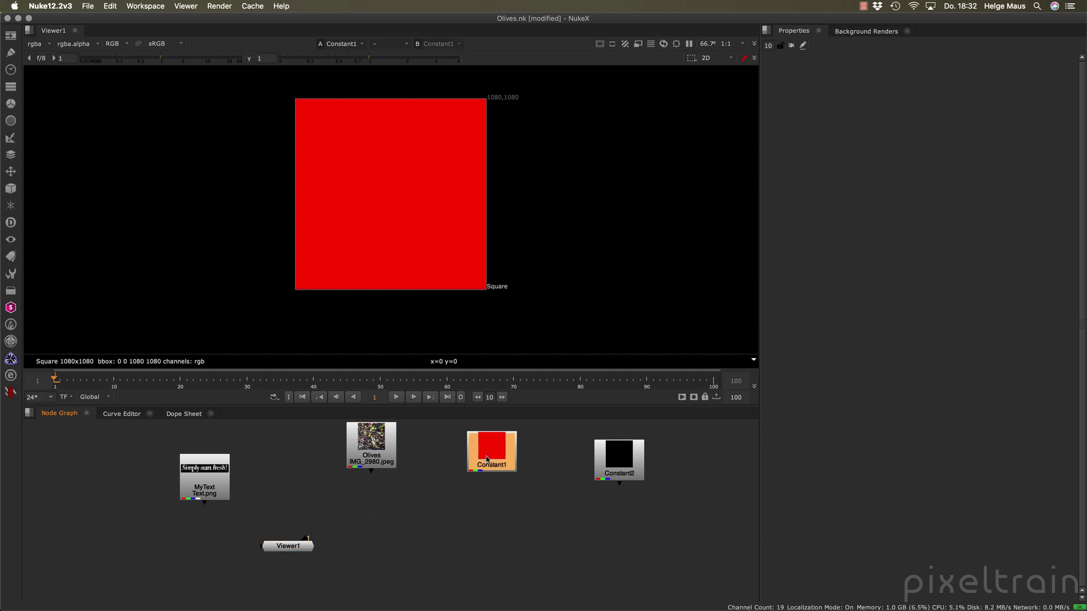
pyautogui.doubleClick(488, 461)
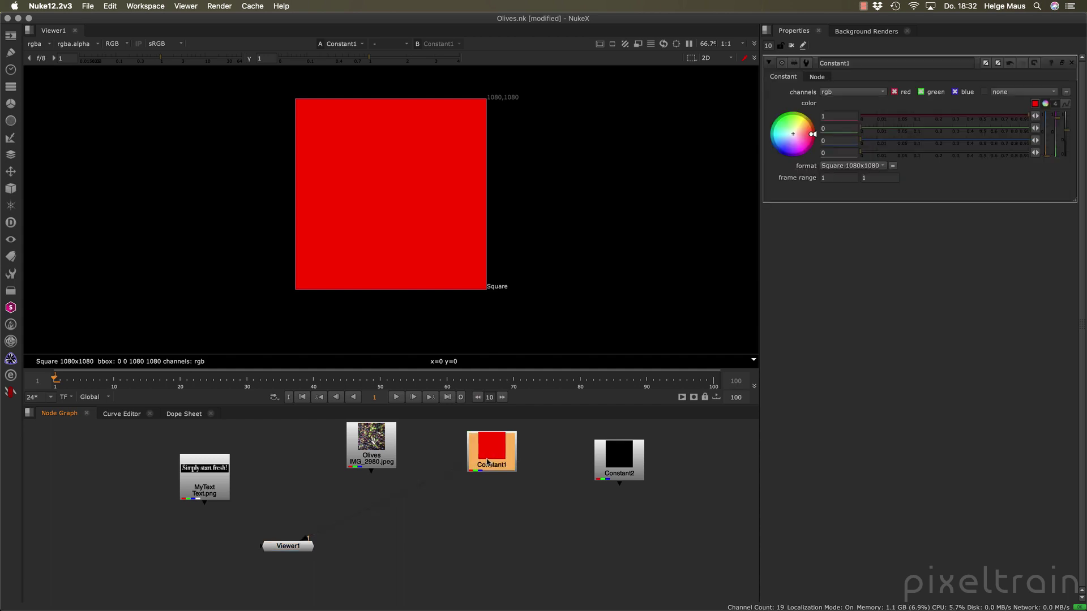
pyautogui.click(883, 166)
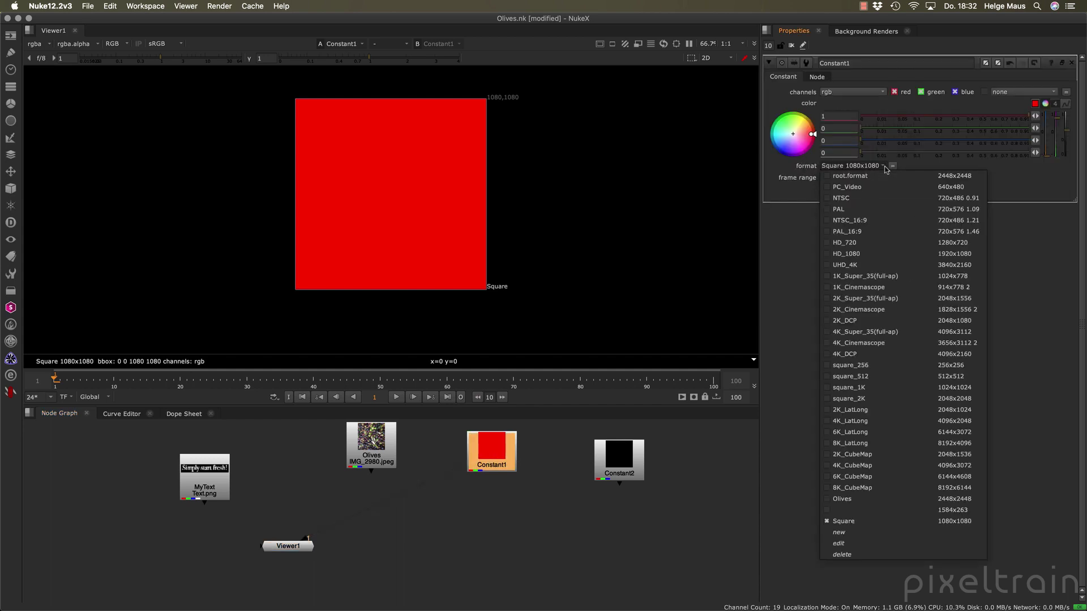
pyautogui.click(906, 499)
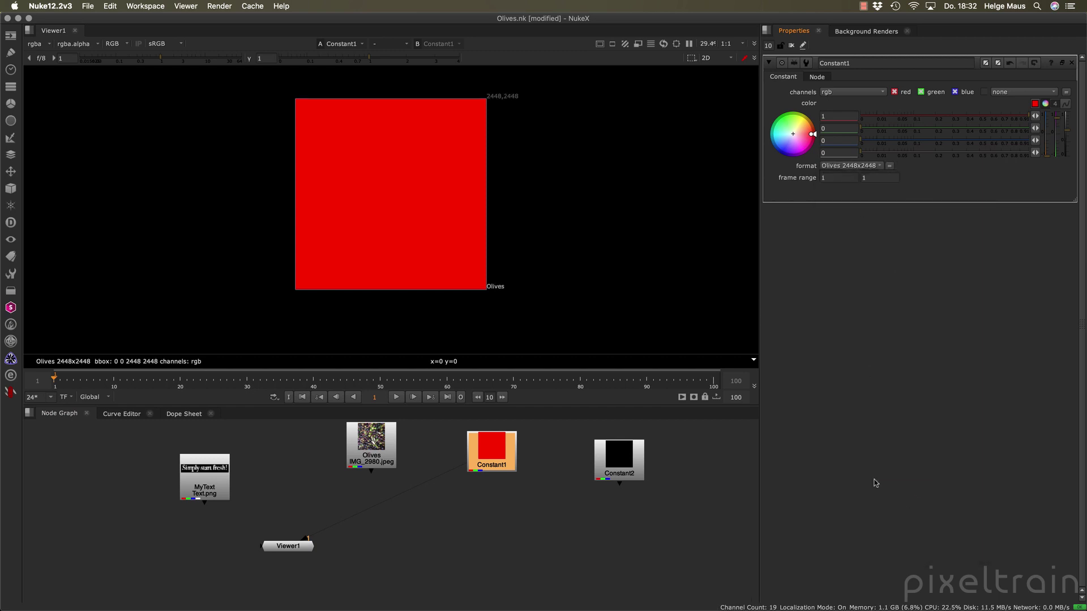
# Compare the Olives image and the red Constant in the viewer to check that their formats match
pyautogui.click(487, 451)
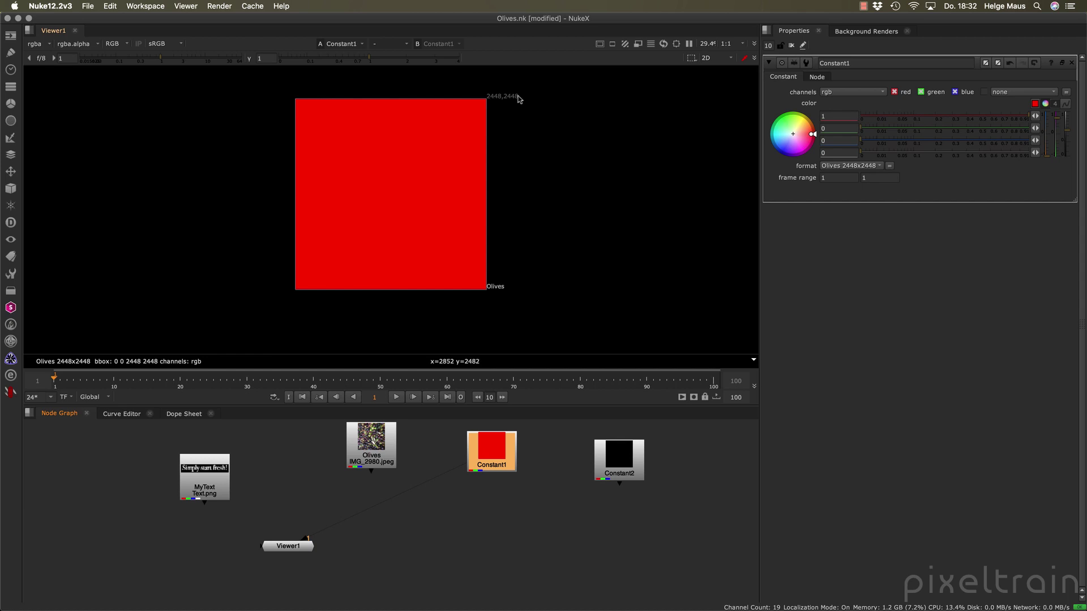
pyautogui.click(362, 451)
pyautogui.press('1')
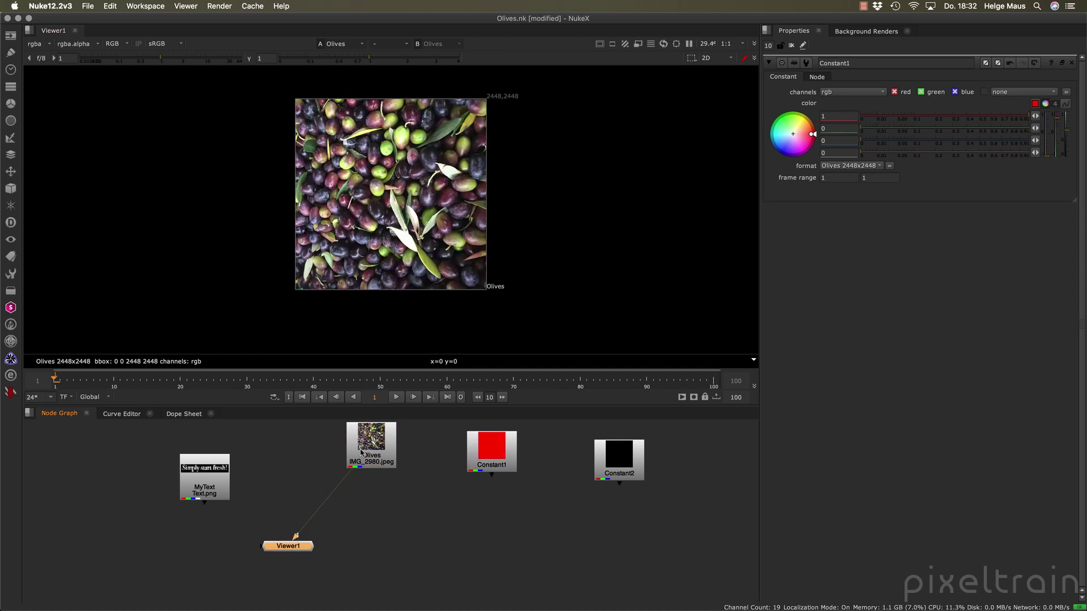
pyautogui.click(497, 454)
pyautogui.press('1')
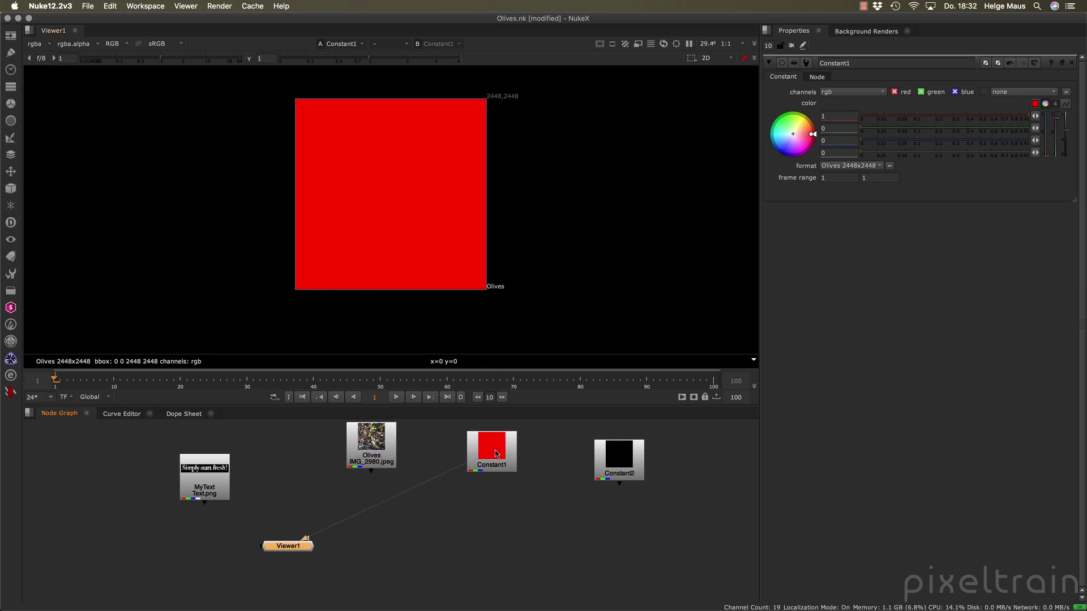
# Delete both Constant nodes from the node graph
pyautogui.click(716, 505)
pyautogui.moveTo(445, 422); pyautogui.dragTo(693, 512)
pyautogui.press('Delete')
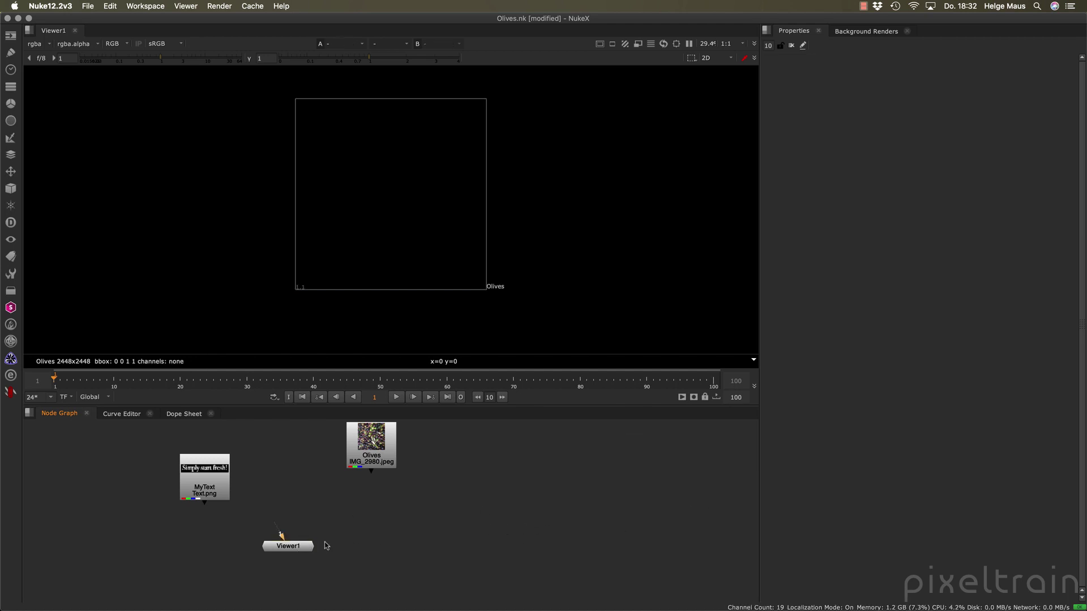
# Move the Viewer node below the Olives node and display the Olives image in it
pyautogui.moveTo(311, 546); pyautogui.dragTo(388, 563)
pyautogui.click(379, 449)
pyautogui.press('1')
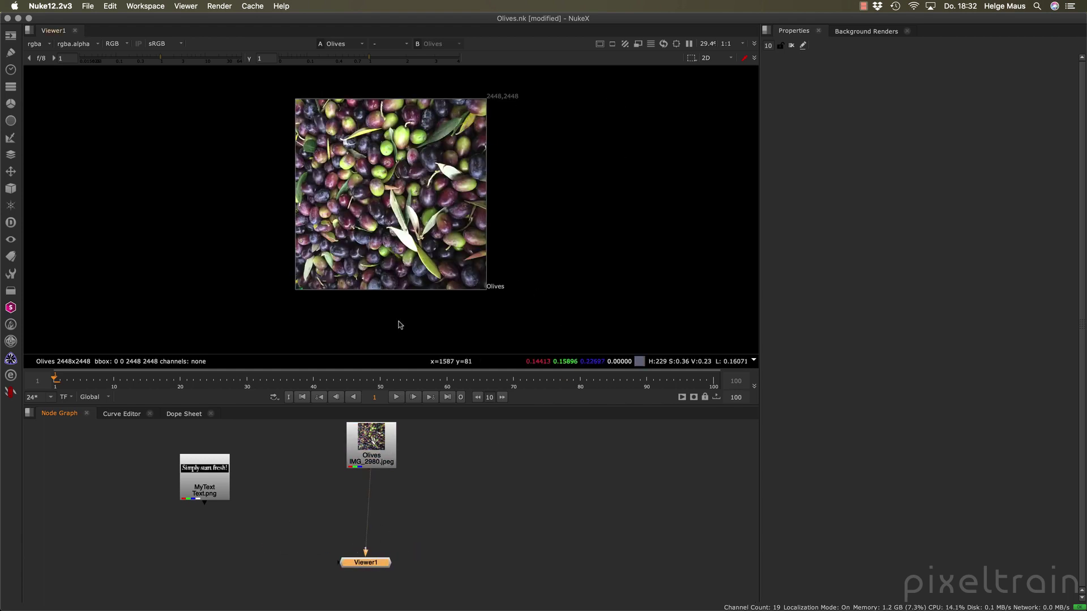
# View the MyText image, switch the viewer back to Olives and align the Viewer node directly below the Olives node
pyautogui.click(204, 478)
pyautogui.press('1')
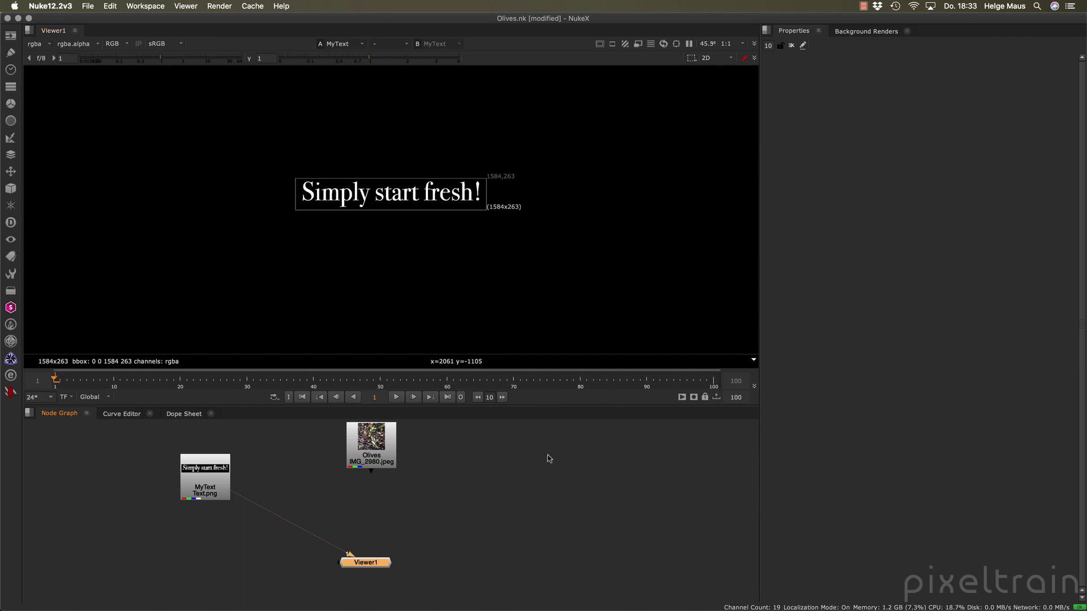
pyautogui.click(363, 439)
pyautogui.press('1')
pyautogui.moveTo(366, 563); pyautogui.dragTo(372, 554)
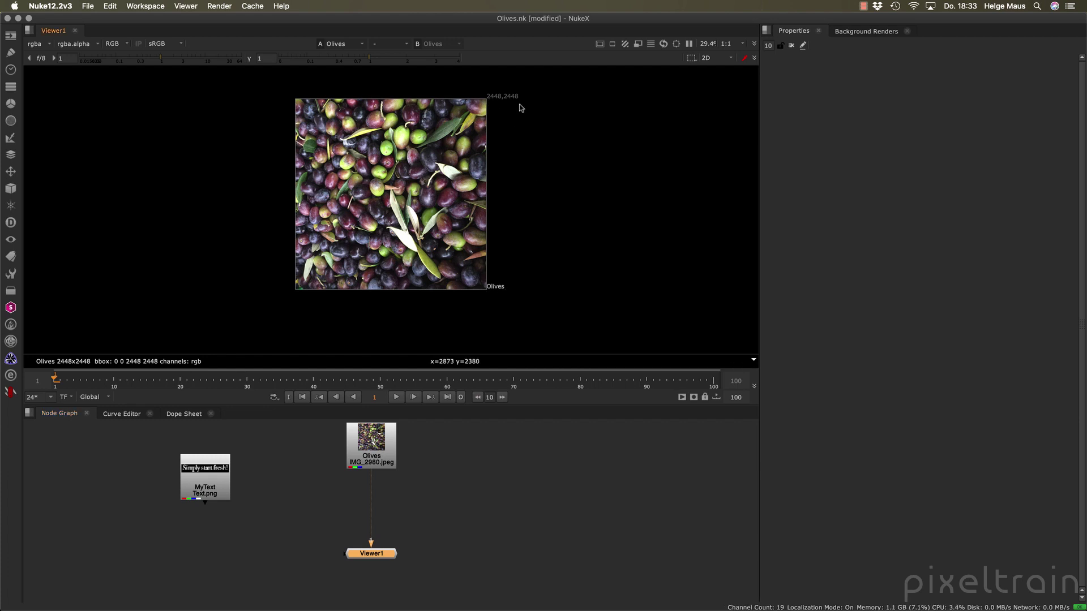
# Save the script and move the Viewer node slightly farther below the Olives node
pyautogui.scroll(2, 526, 249)
pyautogui.moveTo(527, 245); pyautogui.dragTo(545, 277, button='middle')
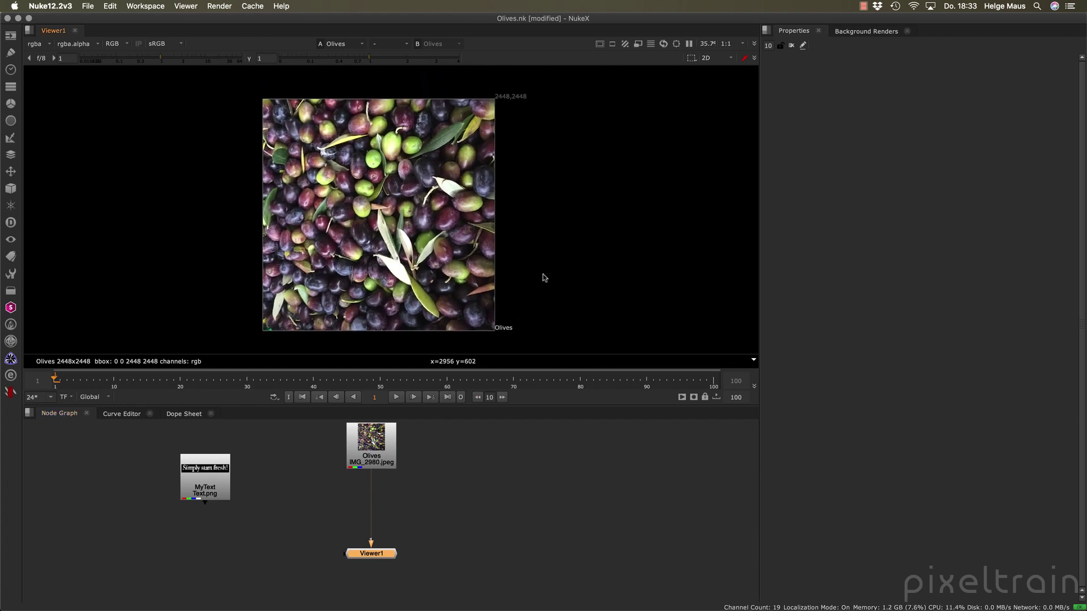
pyautogui.press('super+s')
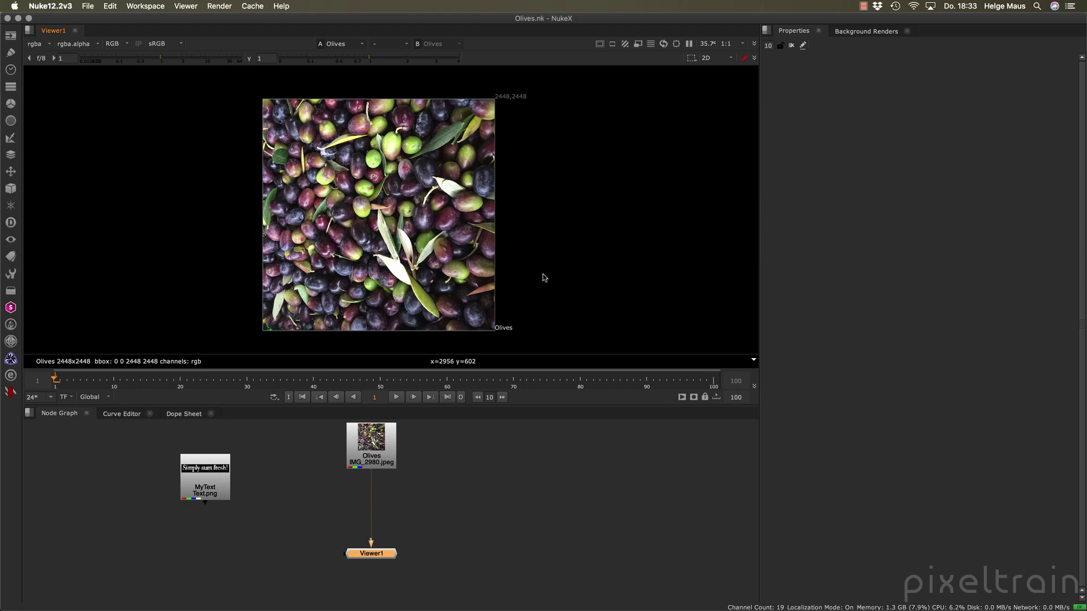
pyautogui.moveTo(370, 553); pyautogui.dragTo(370, 566)
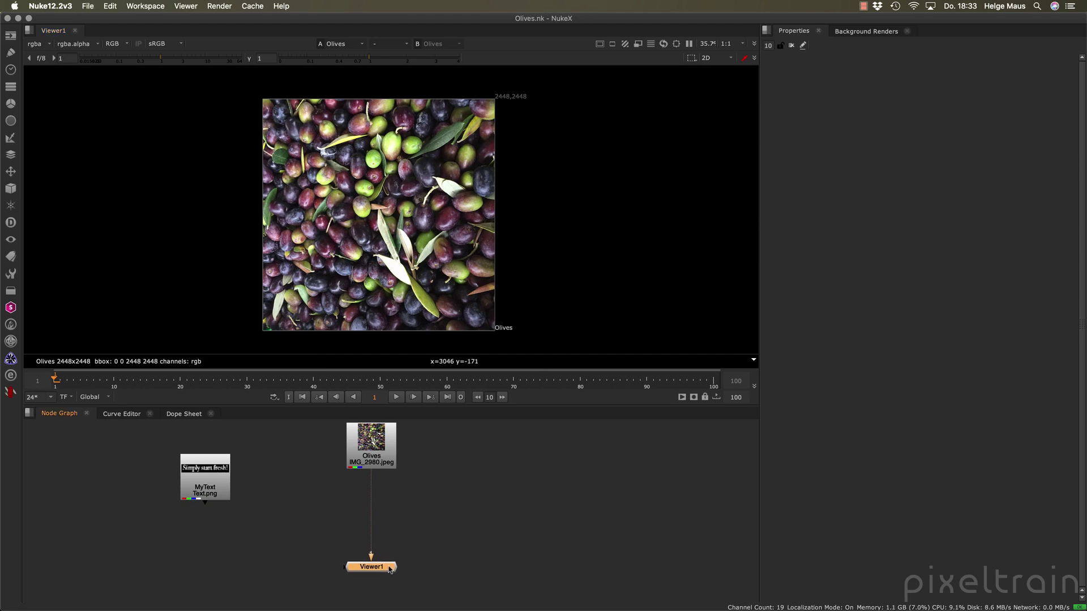
# Add an unconnected Merge node in the empty area beside the Olives node
pyautogui.click(476, 558)
pyautogui.click(12, 158)
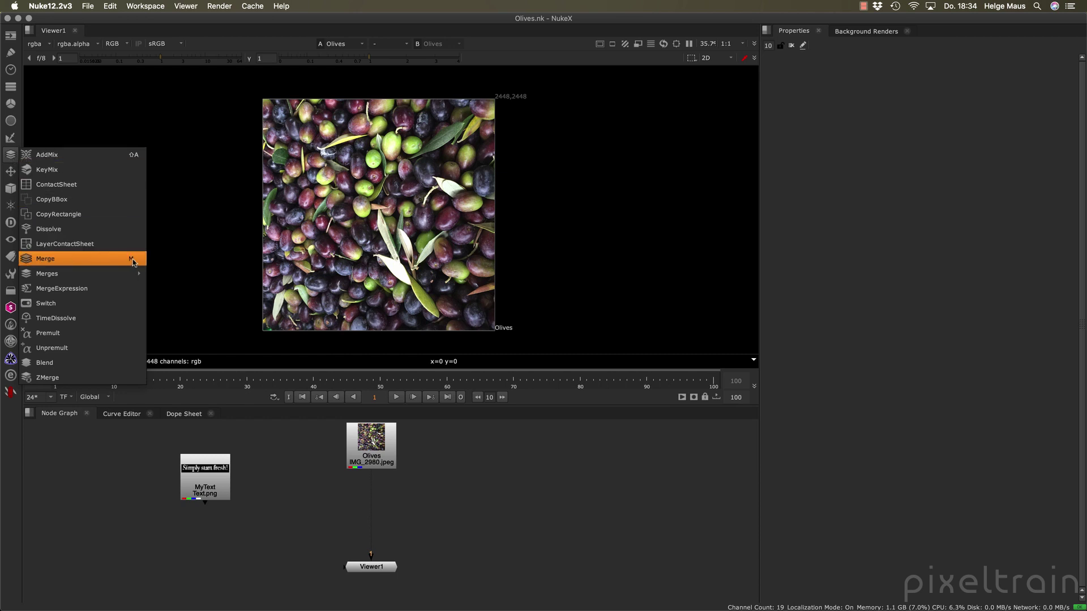
pyautogui.moveTo(136, 272)
pyautogui.click(204, 544)
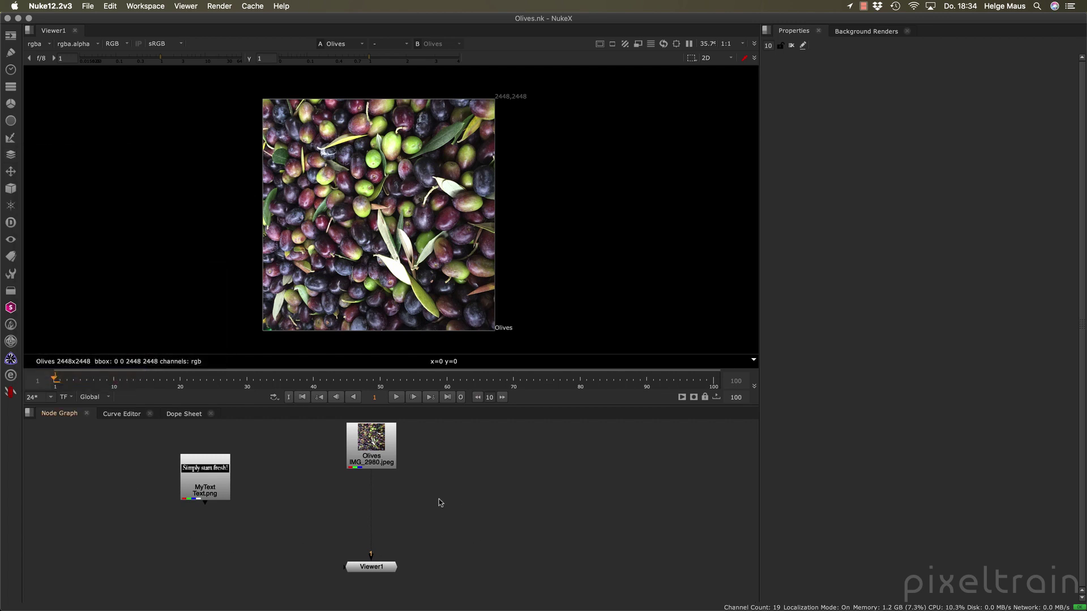
pyautogui.press('m')
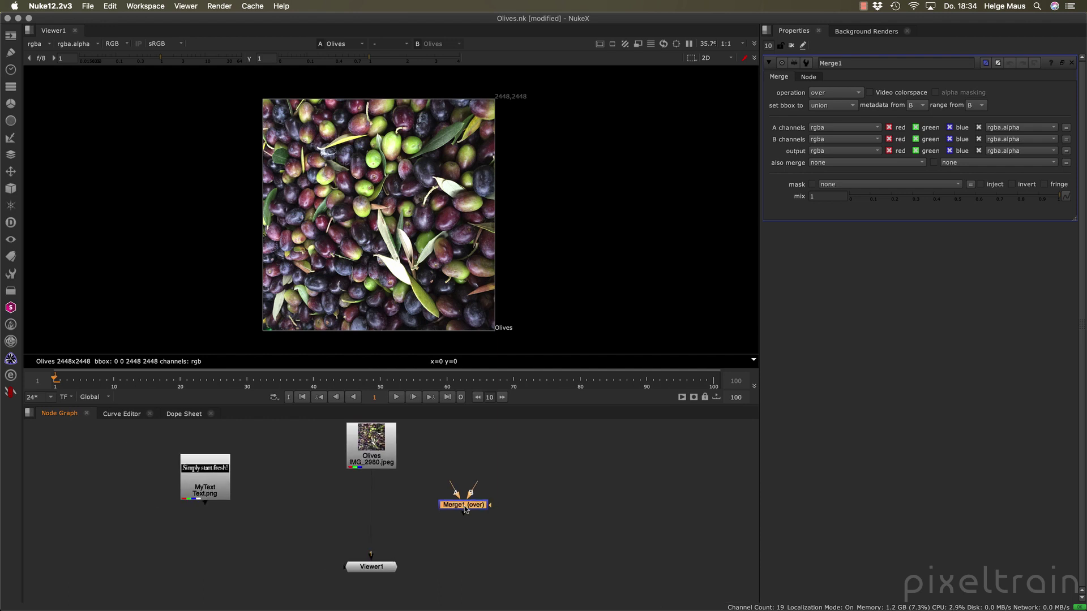
# Examine the Merge node's A and B inputs, its mask input and its output connector
pyautogui.scroll(5, 464, 509)
pyautogui.click(634, 482)
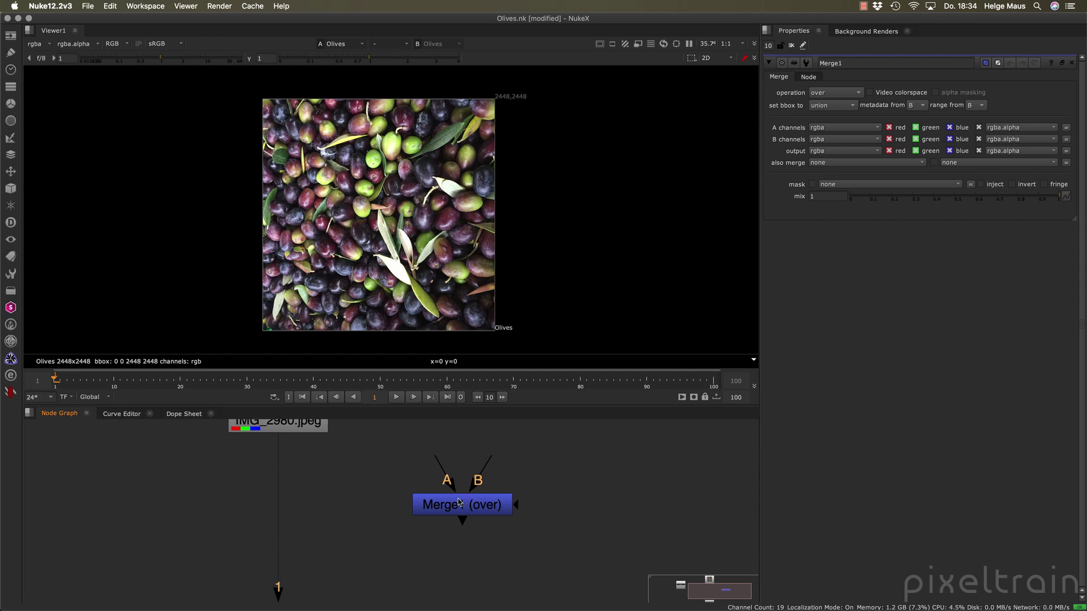
pyautogui.moveTo(458, 502); pyautogui.dragTo(440, 512)
pyautogui.moveTo(419, 471); pyautogui.dragTo(402, 456)
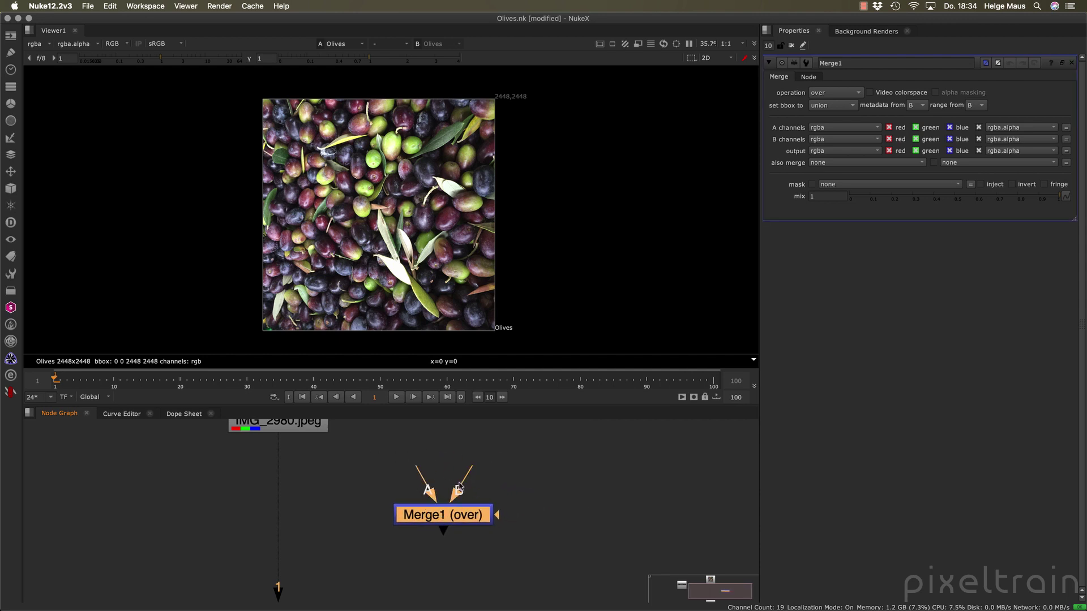
pyautogui.click(558, 517)
pyautogui.moveTo(498, 515); pyautogui.dragTo(640, 515)
pyautogui.moveTo(445, 533); pyautogui.dragTo(444, 562)
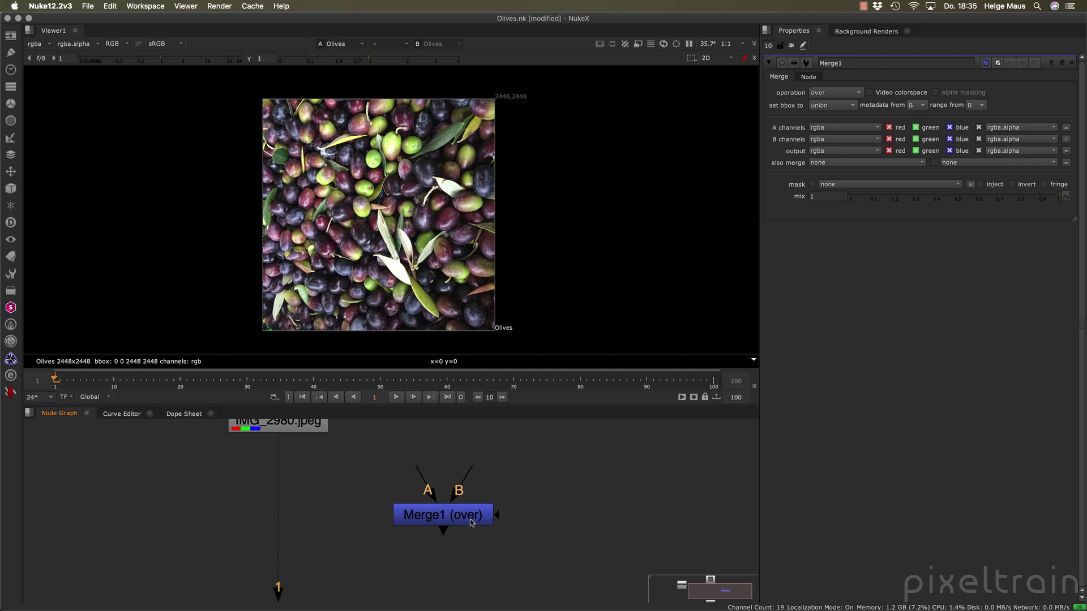
# Connect the Merge node's B input to the Olives node and display the Merge node in the viewer
pyautogui.scroll(-4, 472, 503)
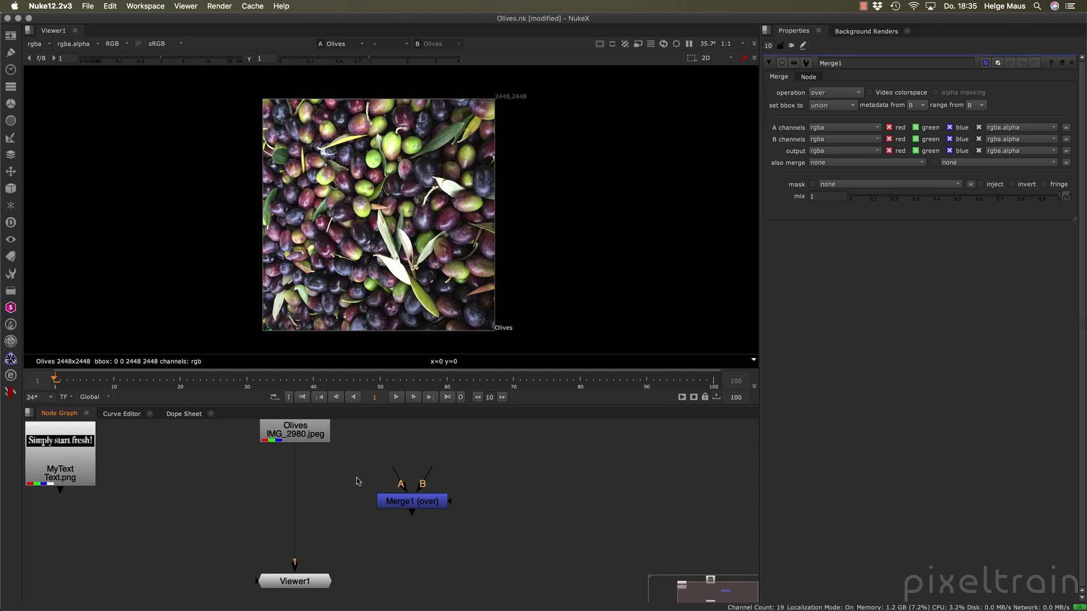
pyautogui.moveTo(444, 484); pyautogui.dragTo(309, 440)
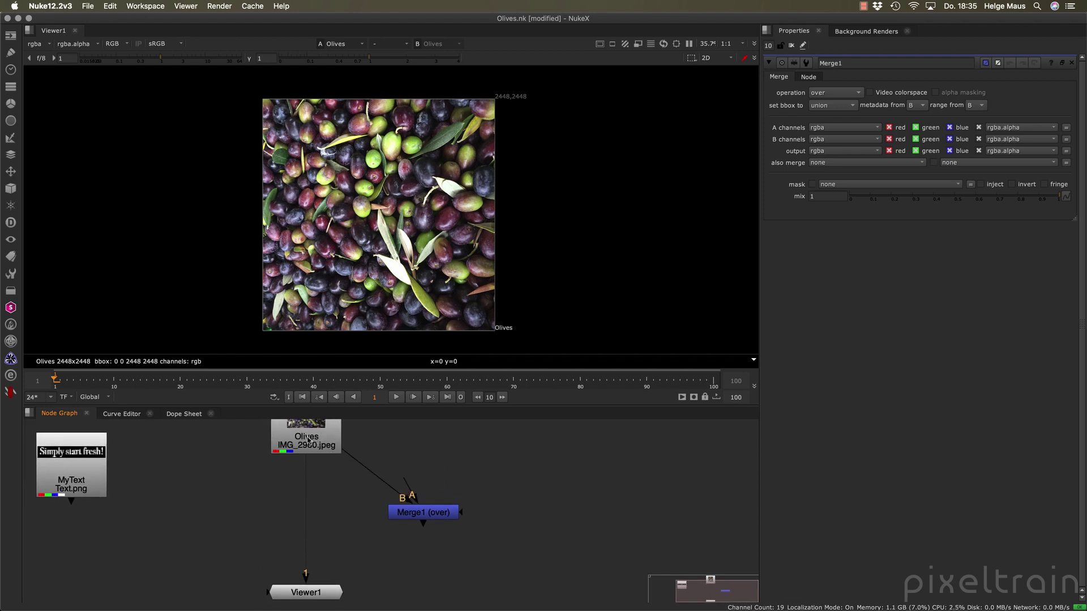
pyautogui.moveTo(407, 512); pyautogui.dragTo(428, 508)
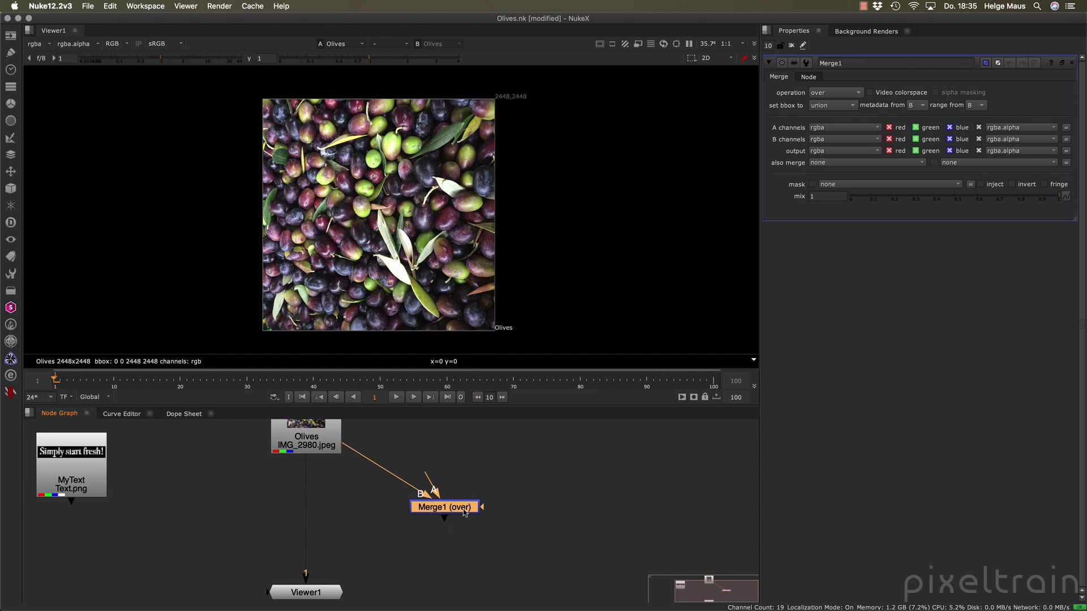
pyautogui.press('1')
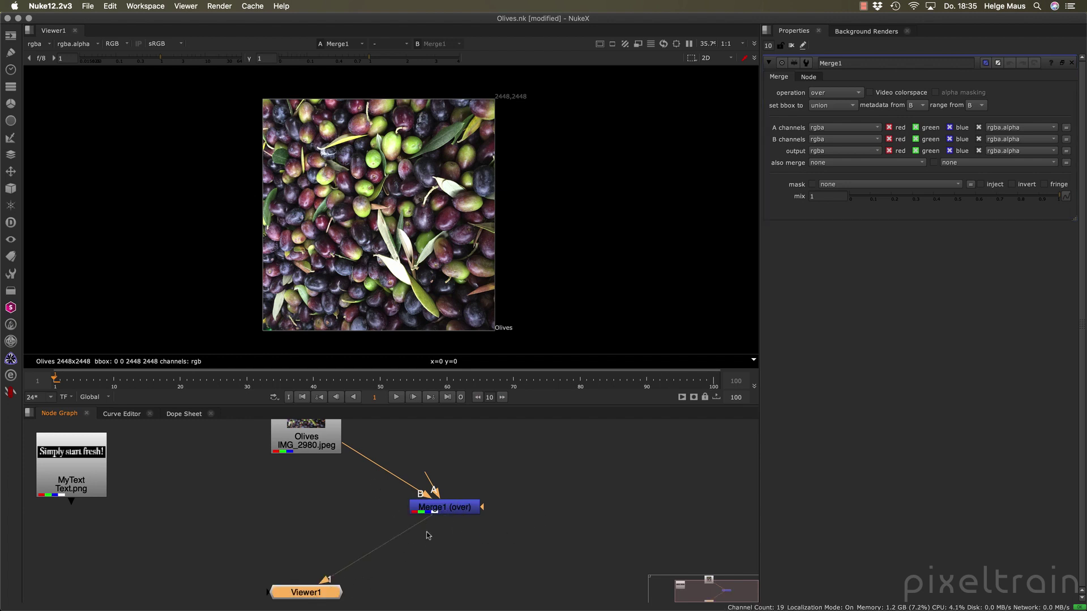
pyautogui.click(453, 510)
pyautogui.press('1')
# Disconnect the Merge node's B input from Olives and place the Merge node between the MyText and Olives nodes
pyautogui.moveTo(429, 501); pyautogui.dragTo(364, 500)
pyautogui.moveTo(428, 508); pyautogui.dragTo(198, 518)
pyautogui.moveTo(333, 510); pyautogui.dragTo(479, 499, button='middle')
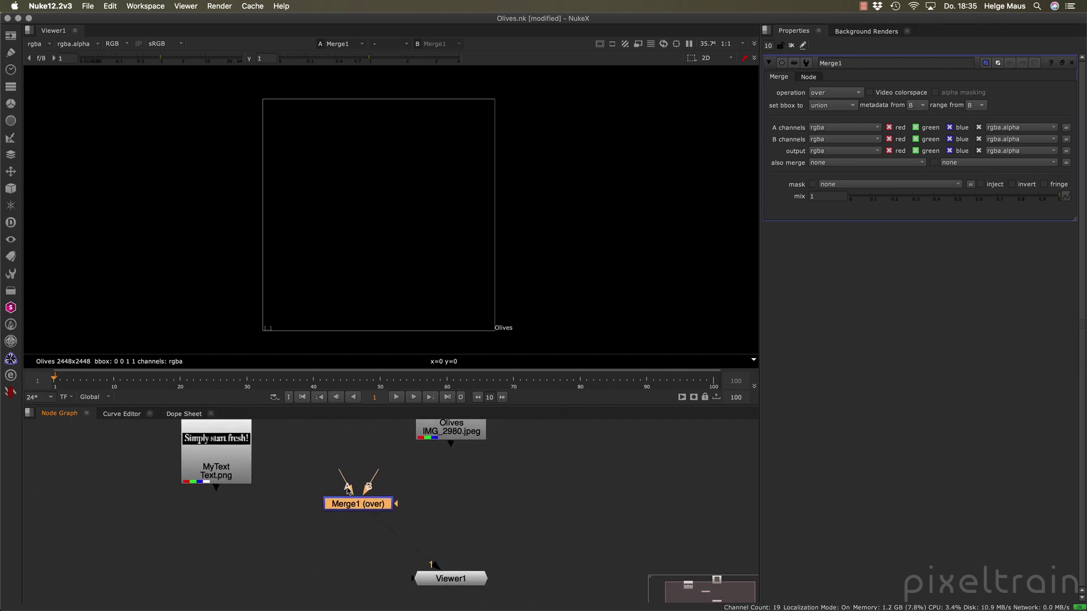
# Reposition the Merge and MyText nodes and connect the Merge node's B input to MyText
pyautogui.moveTo(352, 505); pyautogui.dragTo(344, 526)
pyautogui.moveTo(227, 473); pyautogui.dragTo(251, 498)
pyautogui.moveTo(369, 495); pyautogui.dragTo(422, 487)
pyautogui.click(361, 525)
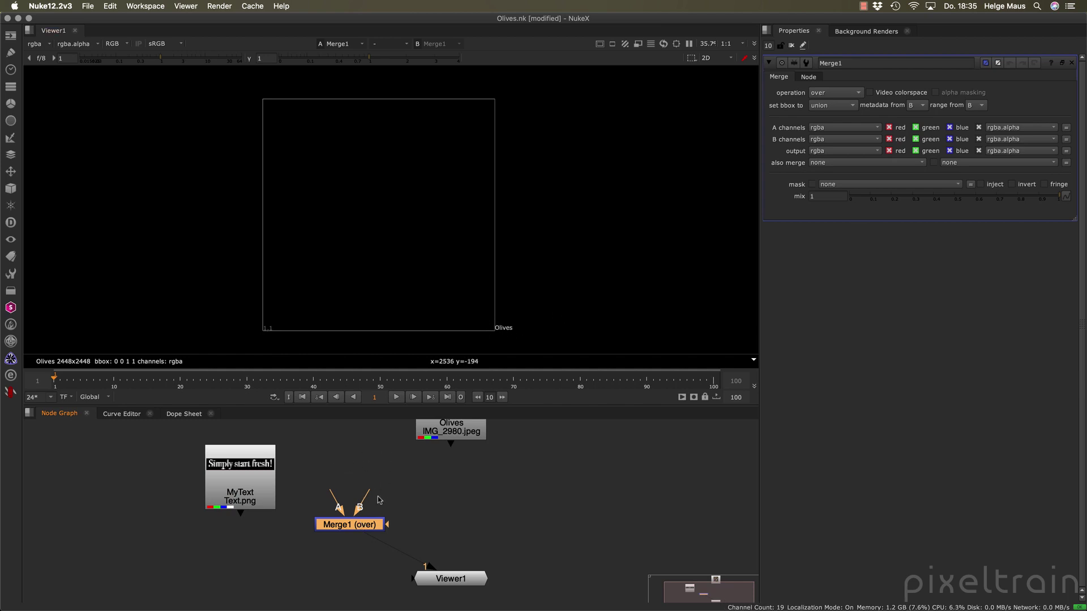
pyautogui.moveTo(367, 495); pyautogui.dragTo(230, 481)
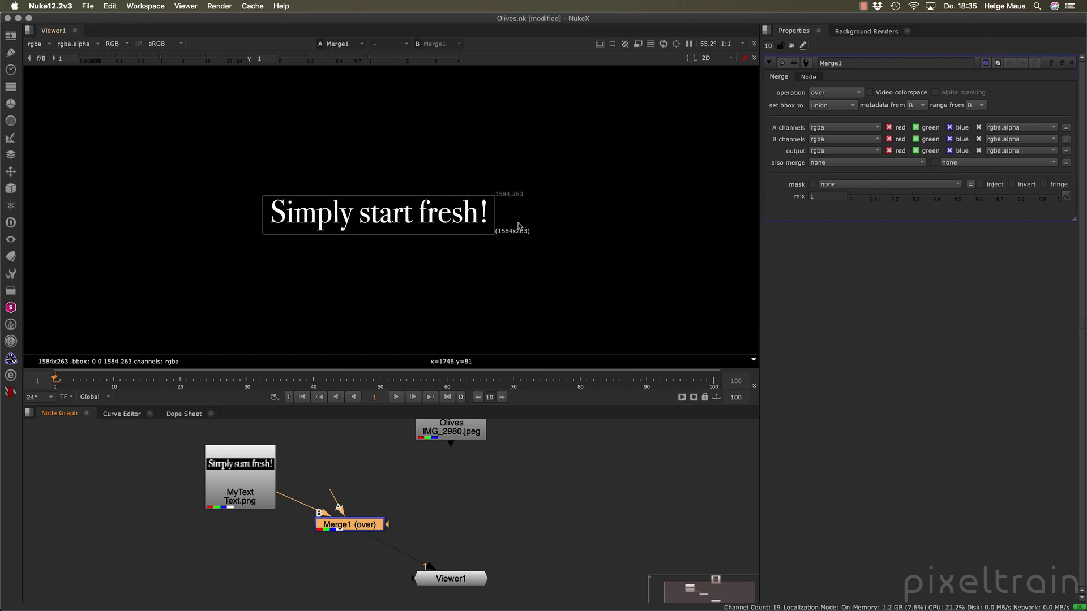
# Connect Merge input A to MyText and B to Olives, placing MyText beside the Merge node and Olives directly above it
pyautogui.moveTo(282, 493); pyautogui.dragTo(225, 490)
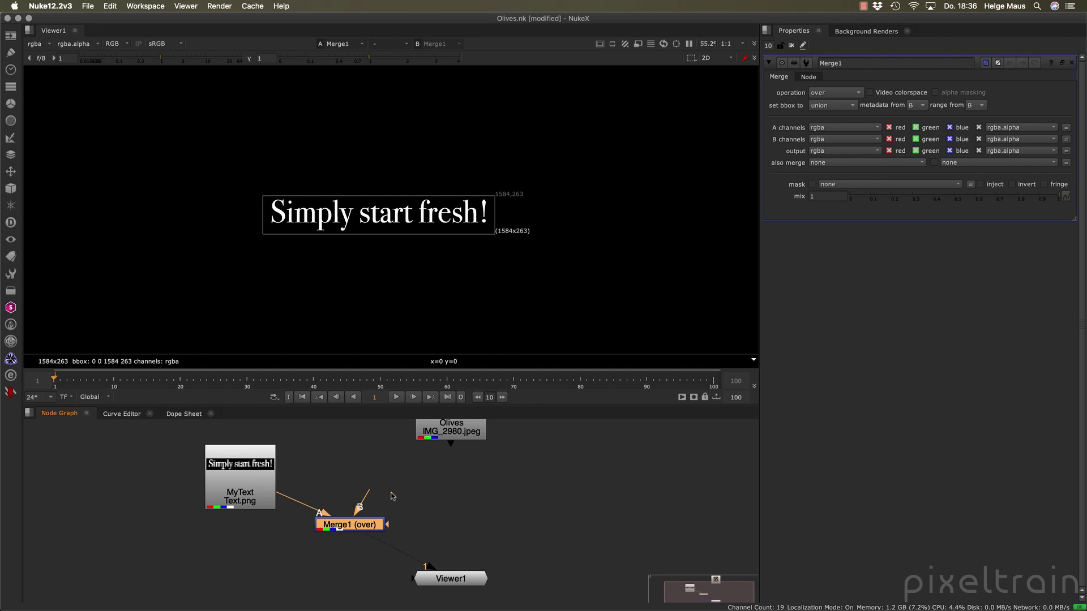
pyautogui.moveTo(370, 492); pyautogui.dragTo(457, 432)
pyautogui.click(501, 457)
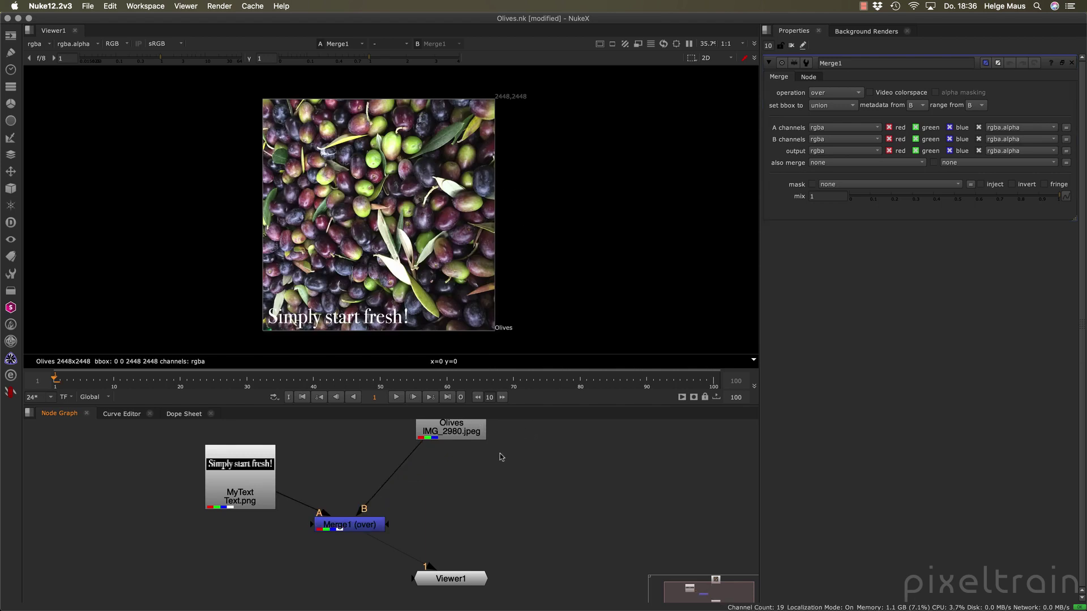
pyautogui.moveTo(244, 493); pyautogui.dragTo(218, 541)
pyautogui.moveTo(468, 438); pyautogui.dragTo(366, 449)
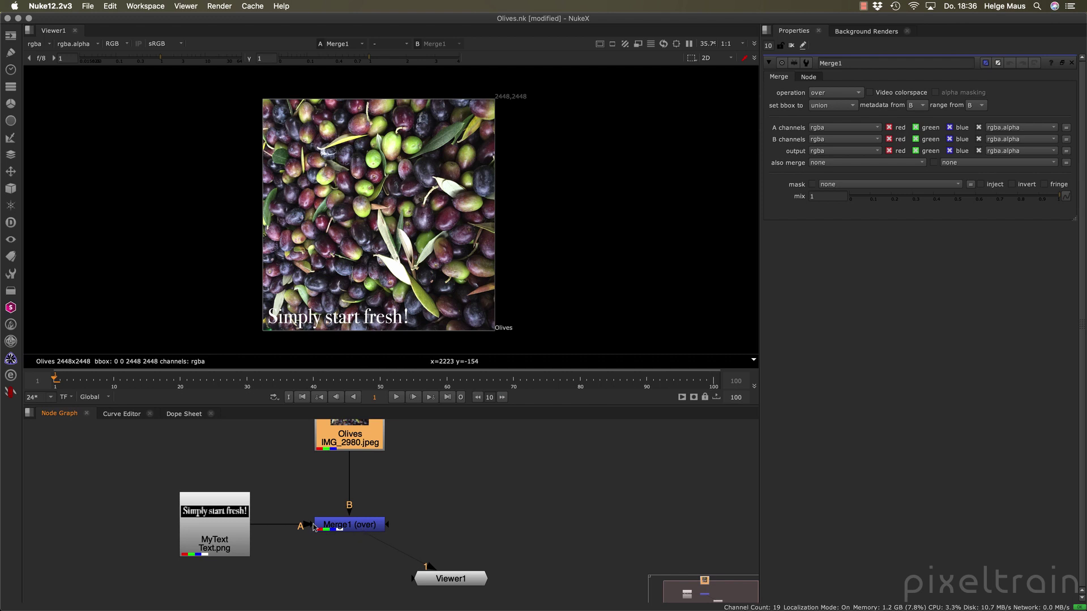
# Rewire the Merge node by hand so that input B comes from MyText and input A from Olives
pyautogui.moveTo(307, 524); pyautogui.dragTo(294, 536)
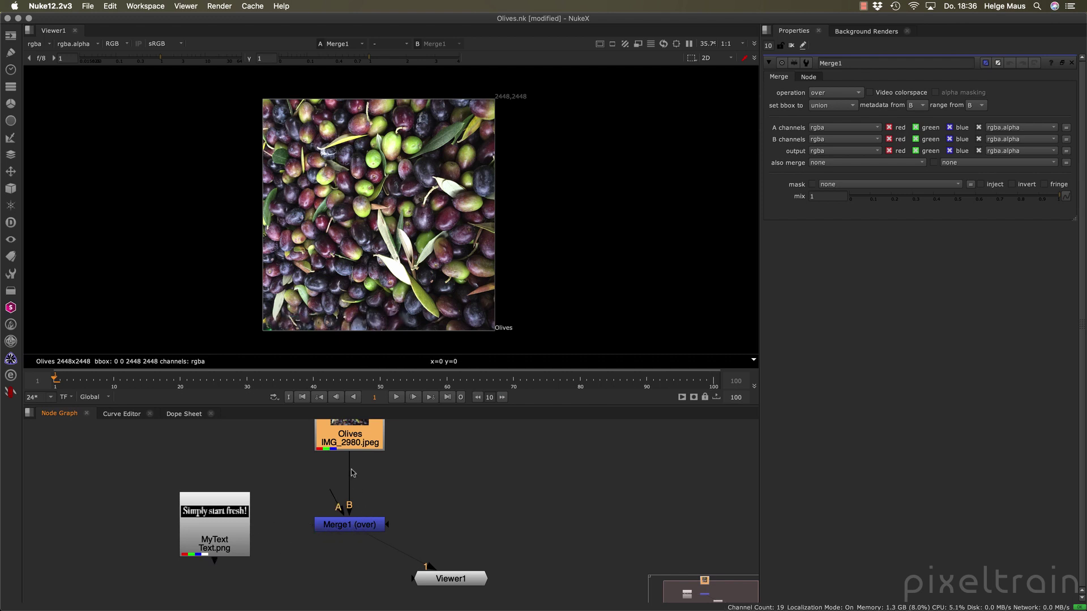
pyautogui.moveTo(351, 473); pyautogui.dragTo(241, 532)
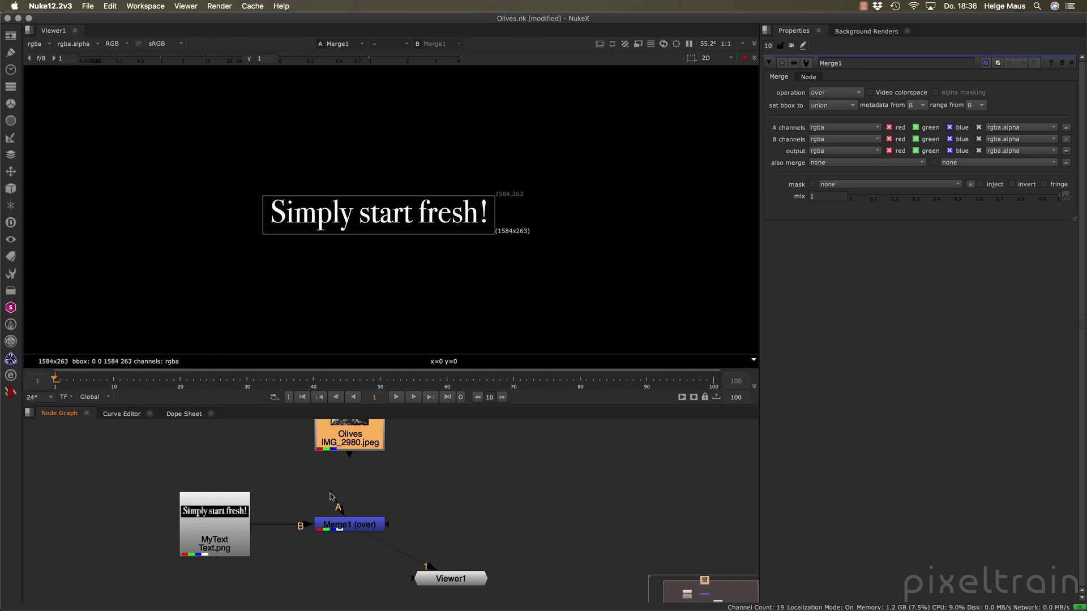
pyautogui.moveTo(332, 494); pyautogui.dragTo(350, 438)
pyautogui.moveTo(530, 217); pyautogui.dragTo(542, 285, button='middle')
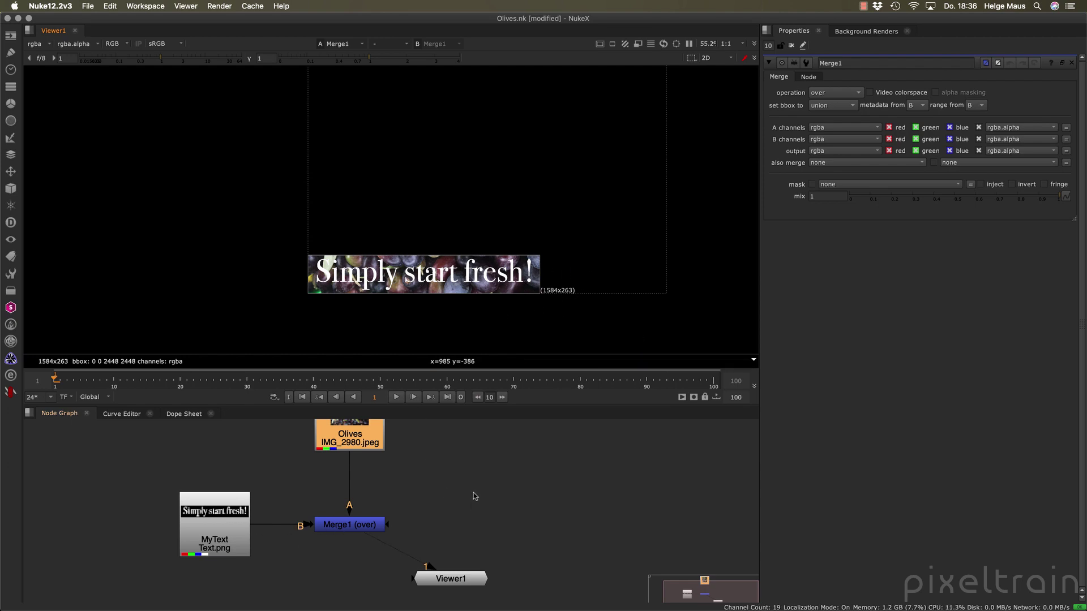
# Swap the Merge node's A and B inputs repeatedly, comparing the results and ending with MyText on A and Olives on B
pyautogui.click(363, 528)
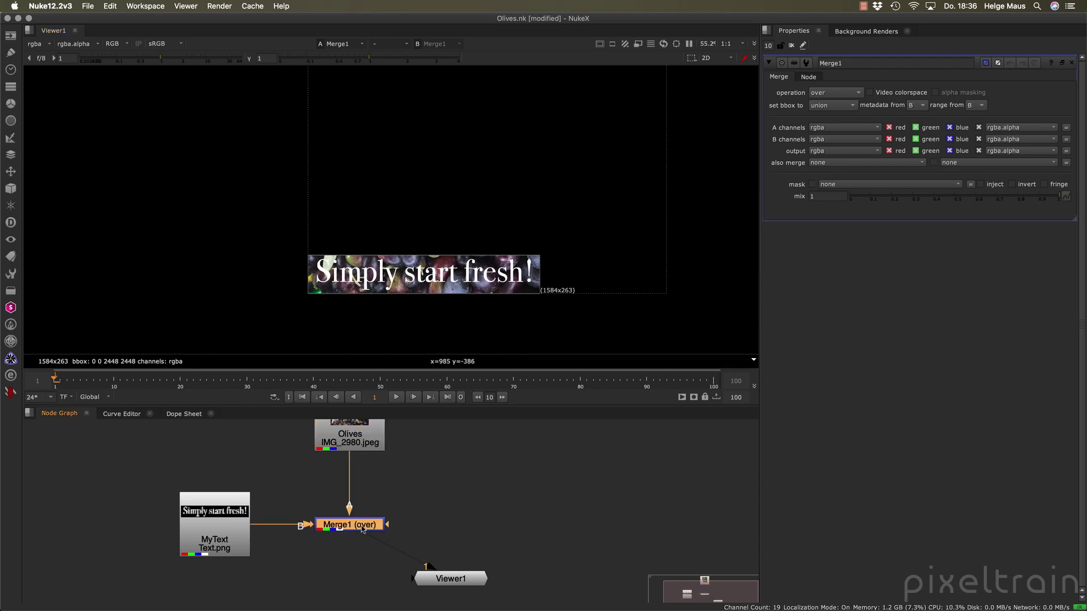
pyautogui.hotkey('shift', 'x')
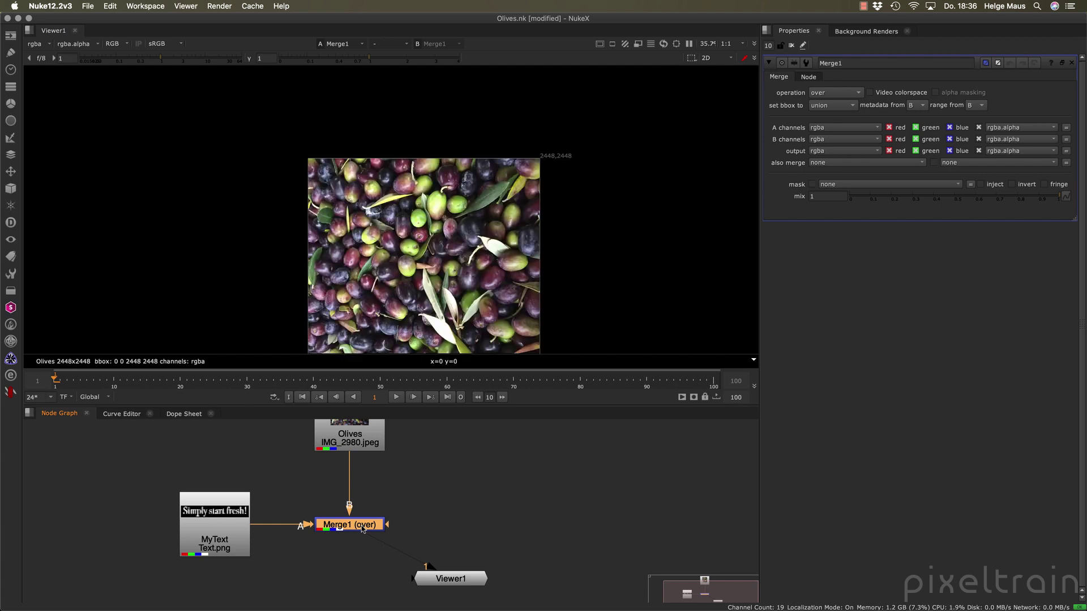
pyautogui.hotkey('shift', 'x')
pyautogui.hotkey('shift', 'x')
pyautogui.hotkey('shift', 'x')
pyautogui.hotkey('shift', 'x')
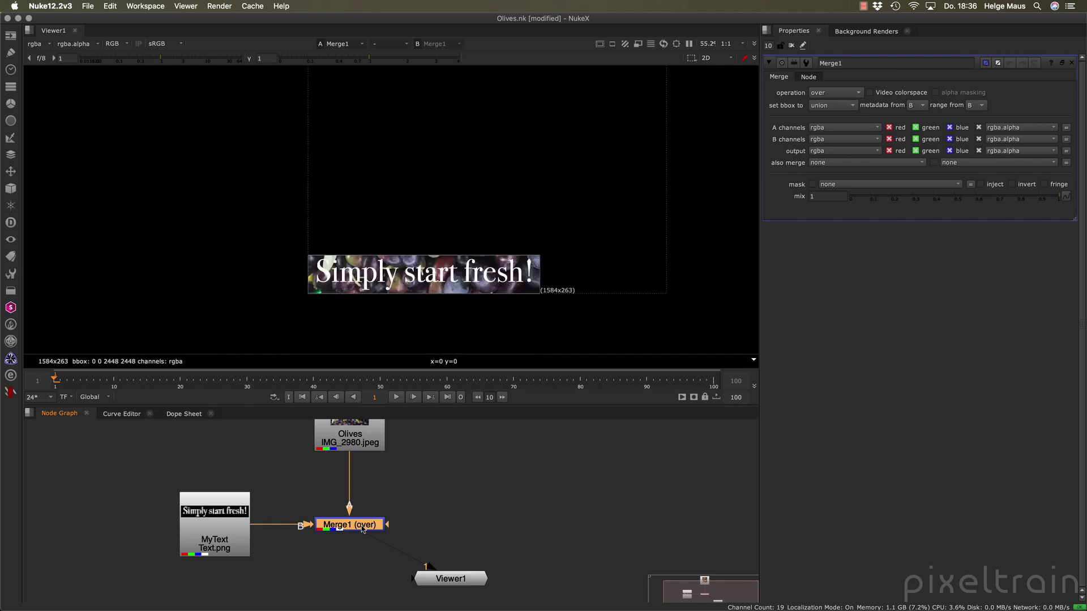
pyautogui.hotkey('shift', 'x')
pyautogui.hotkey('shift', 'x')
pyautogui.scroll(-2, 414, 244)
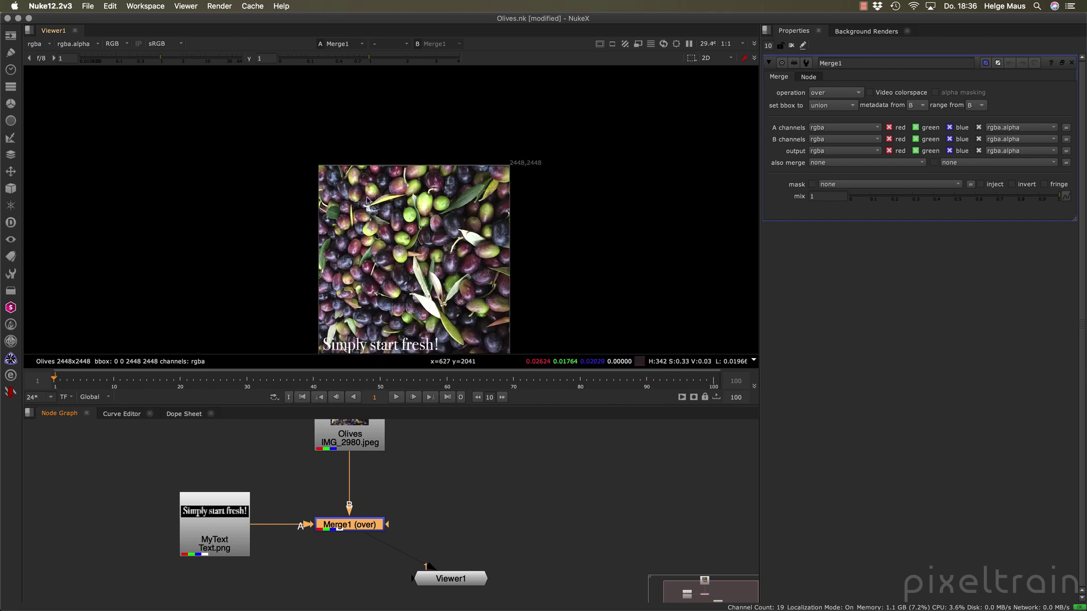
pyautogui.moveTo(450, 278); pyautogui.dragTo(434, 201, button='middle')
pyautogui.scroll(1, 435, 204)
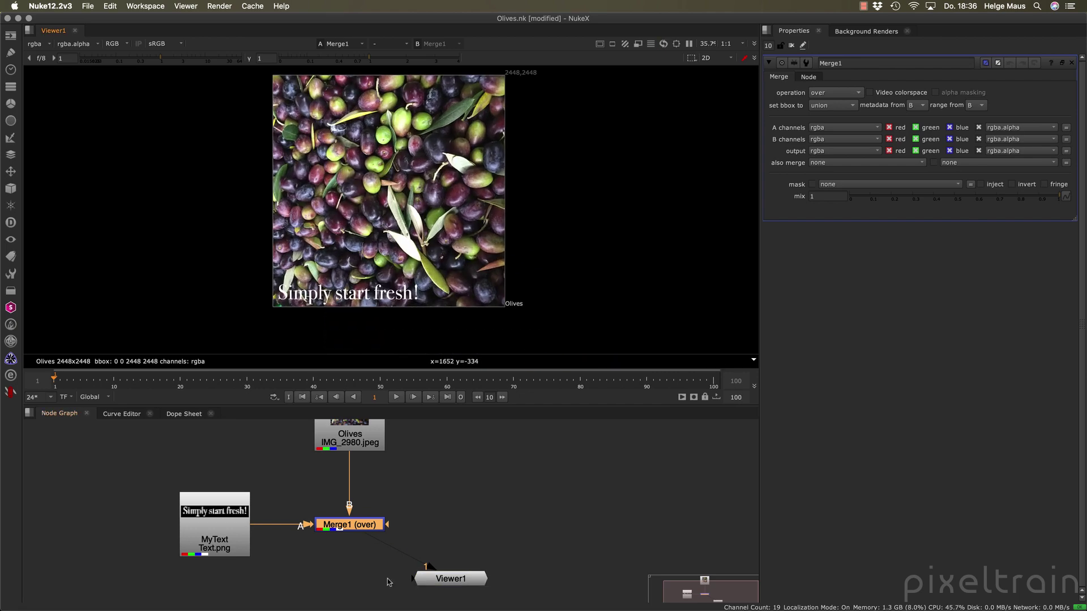
pyautogui.hotkey('shift', 'x')
pyautogui.hotkey('shift', 'x')
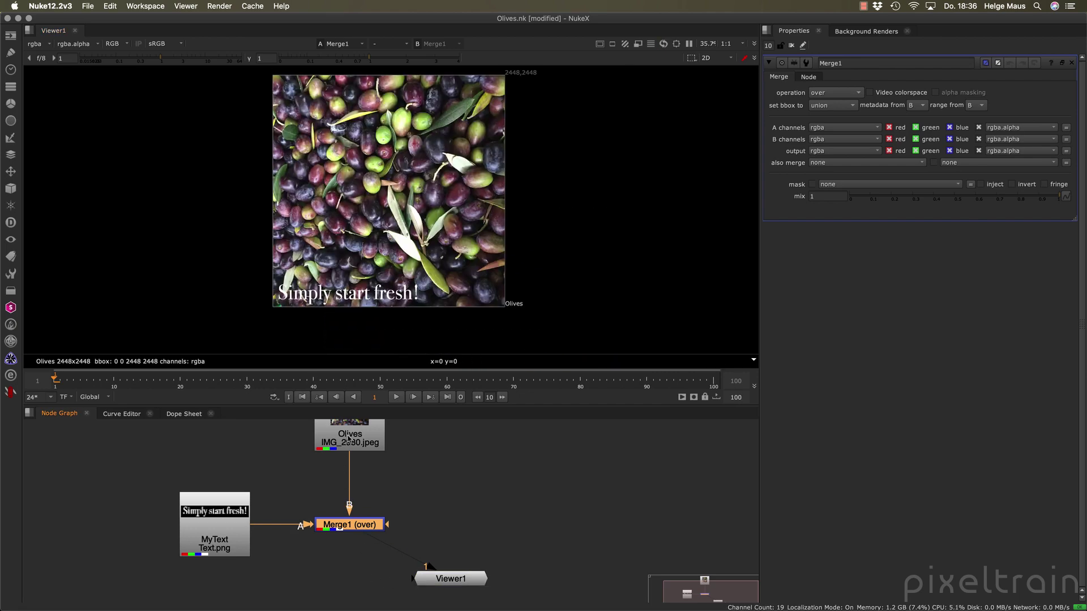
pyautogui.keyDown('shift'); pyautogui.click(371, 522); pyautogui.keyUp('shift')
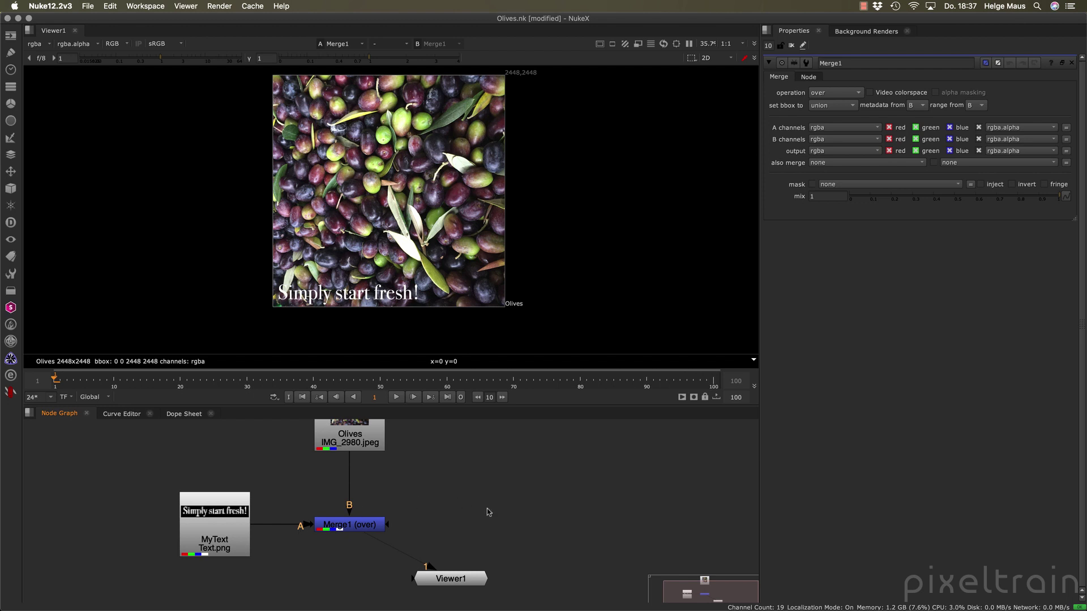
# Align Viewer1 beneath the Olives node and delete the Merge node
pyautogui.moveTo(441, 578); pyautogui.dragTo(364, 567)
pyautogui.click(368, 530)
pyautogui.press('Delete')
pyautogui.moveTo(432, 521); pyautogui.dragTo(452, 543, button='middle')
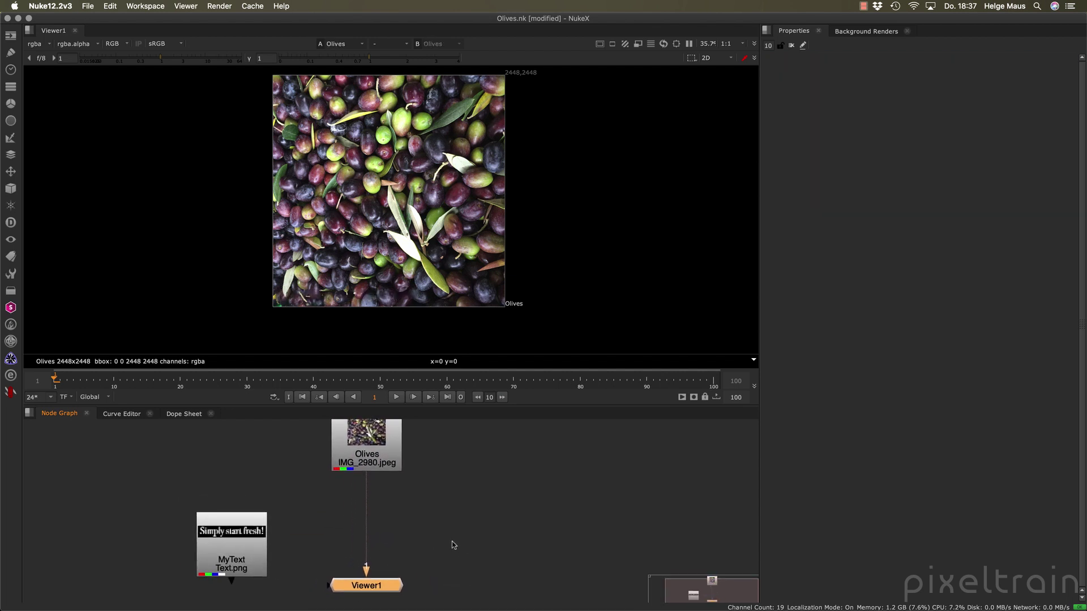
# Insert a new Merge node into the connection between Olives and Viewer1, and delete it again
pyautogui.click(532, 502)
pyautogui.press('m')
pyautogui.moveTo(538, 505); pyautogui.dragTo(366, 524)
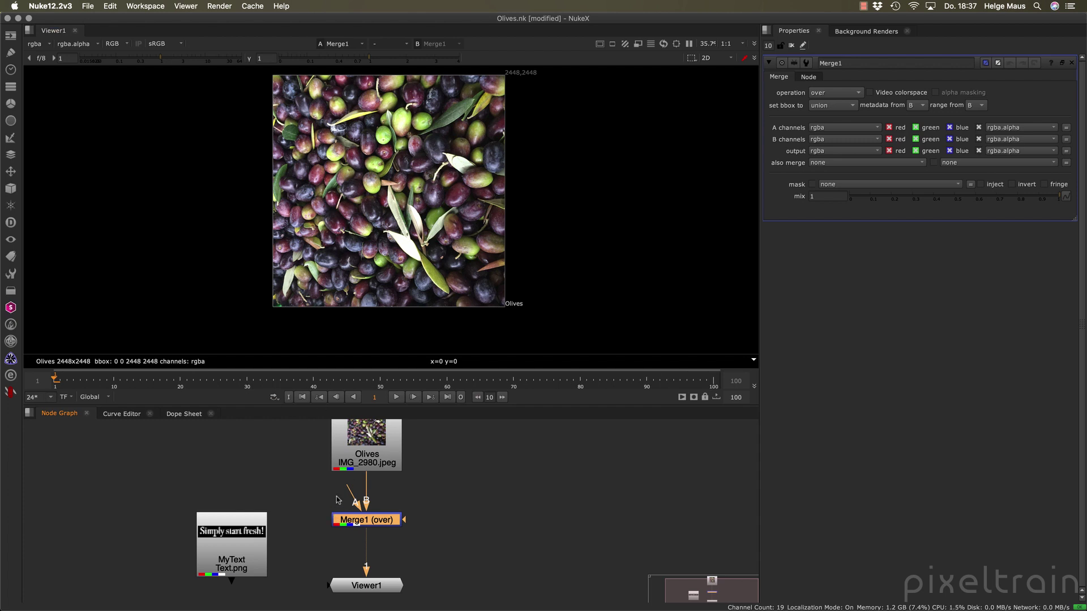
pyautogui.moveTo(353, 498); pyautogui.dragTo(238, 515)
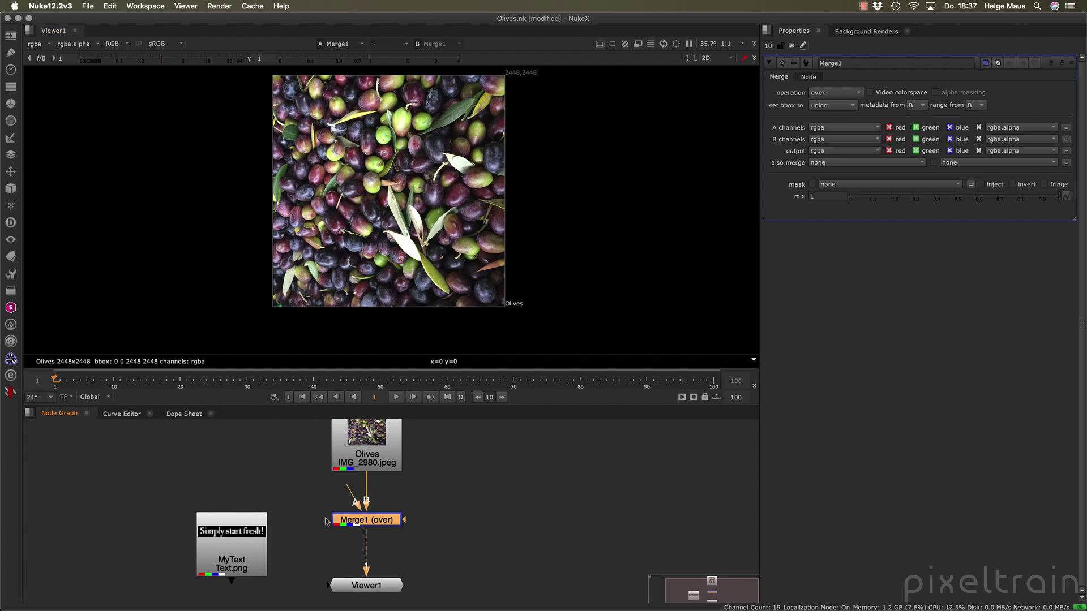
pyautogui.press('Delete')
pyautogui.click(418, 536)
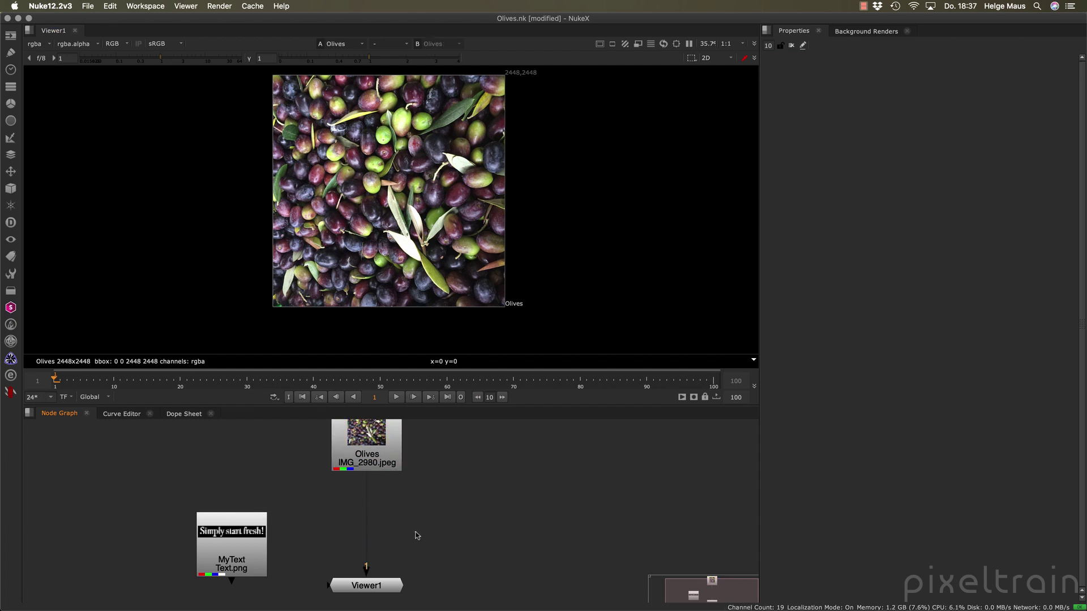
# Select MyText first and Olives second, and create a Merge node with MyText on input A and Olives on input B
pyautogui.scroll(-1, 417, 536)
pyautogui.moveTo(426, 531); pyautogui.dragTo(466, 530, button='middle')
pyautogui.scroll(-2, 453, 530)
pyautogui.scroll(2, 404, 527)
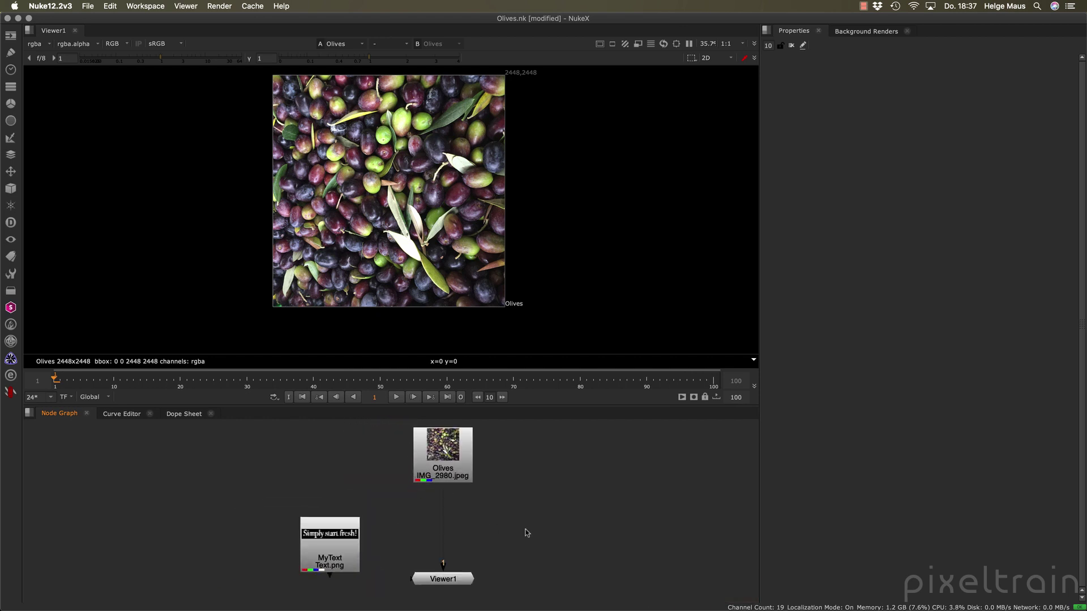
pyautogui.moveTo(539, 532); pyautogui.dragTo(485, 528, button='middle')
pyautogui.click(264, 546)
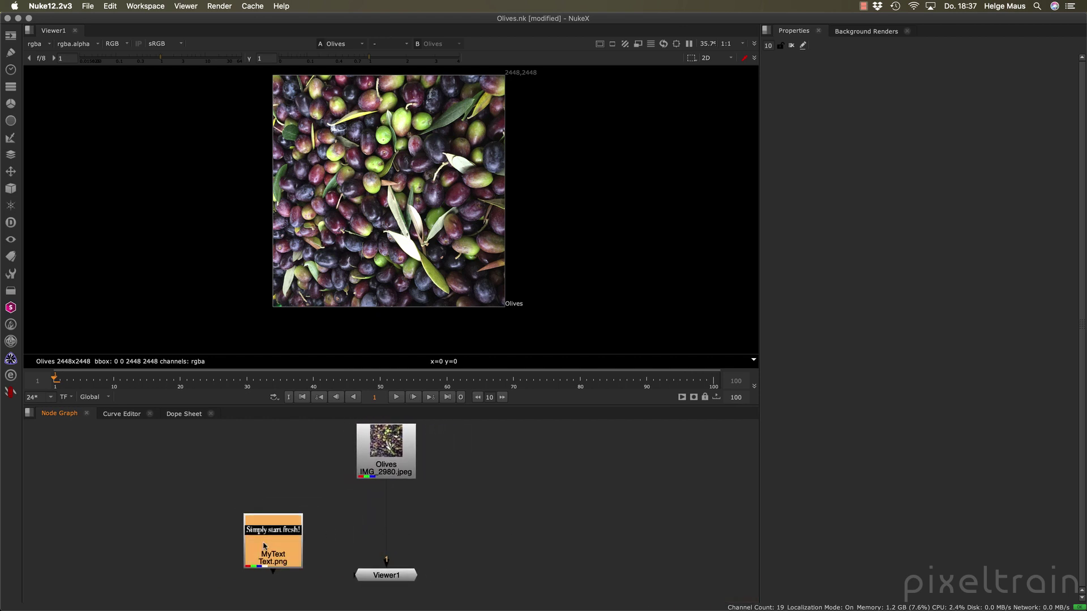
pyautogui.keyDown('shift'); pyautogui.click(395, 442); pyautogui.keyUp('shift')
pyautogui.click(305, 533)
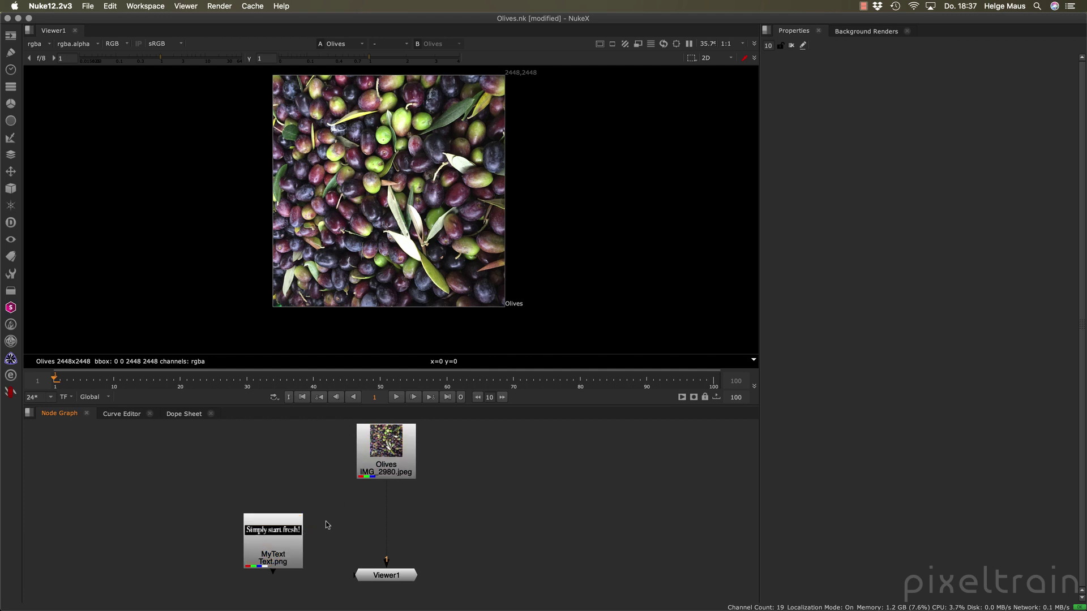
pyautogui.click(268, 544)
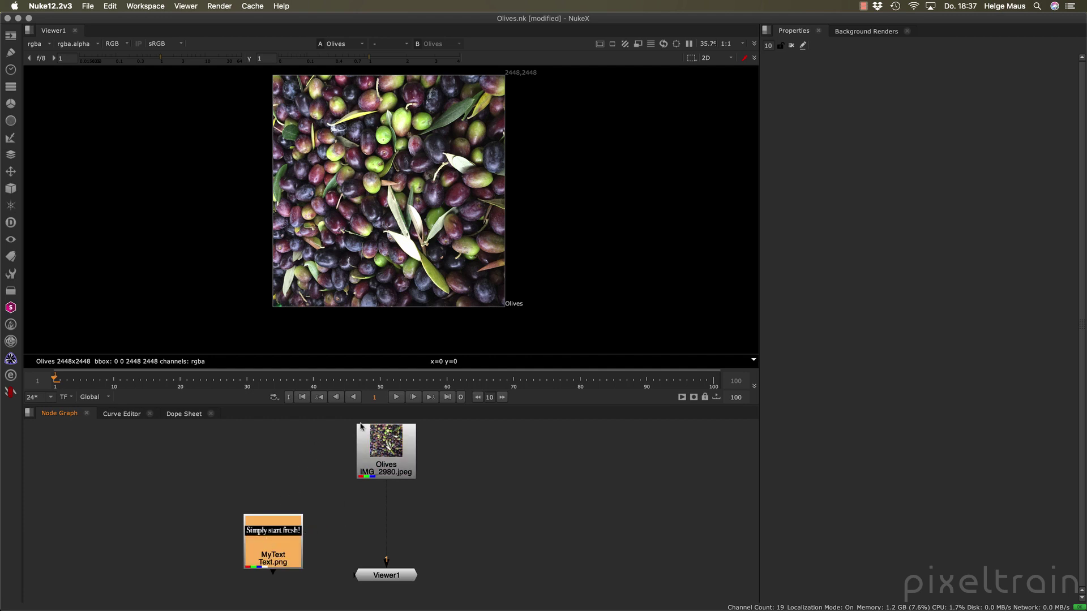
pyautogui.keyDown('shift'); pyautogui.click(402, 455); pyautogui.keyUp('shift')
pyautogui.press('m')
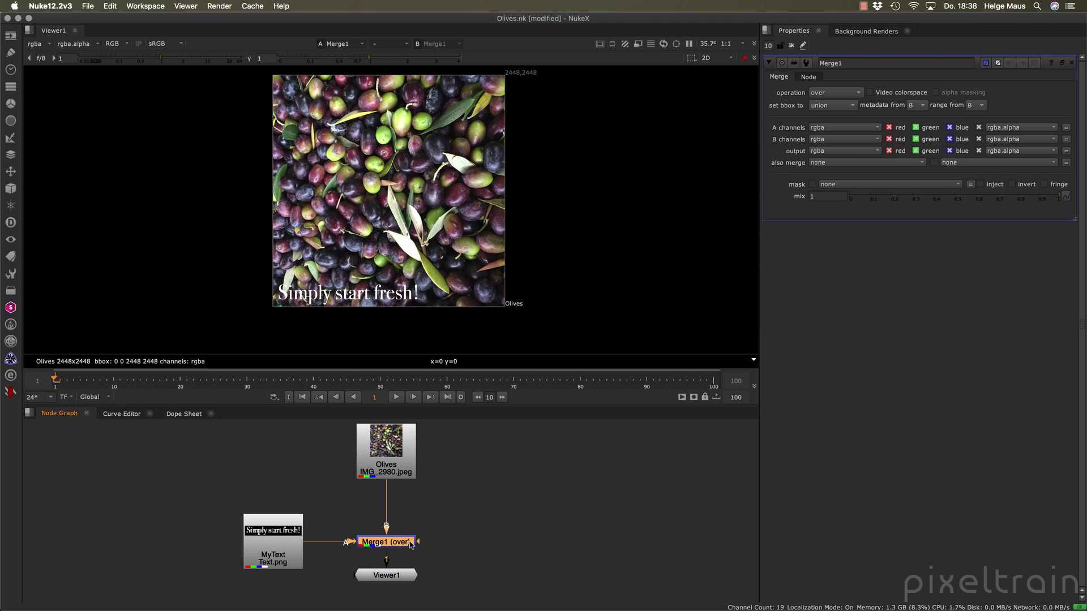
# Enlarge the node graph area and spread the layout by moving Viewer1 lower and MyText farther away from the Merge node
pyautogui.click(559, 491)
pyautogui.moveTo(579, 404); pyautogui.dragTo(575, 363)
pyautogui.moveTo(388, 534); pyautogui.dragTo(388, 574)
pyautogui.click(343, 502)
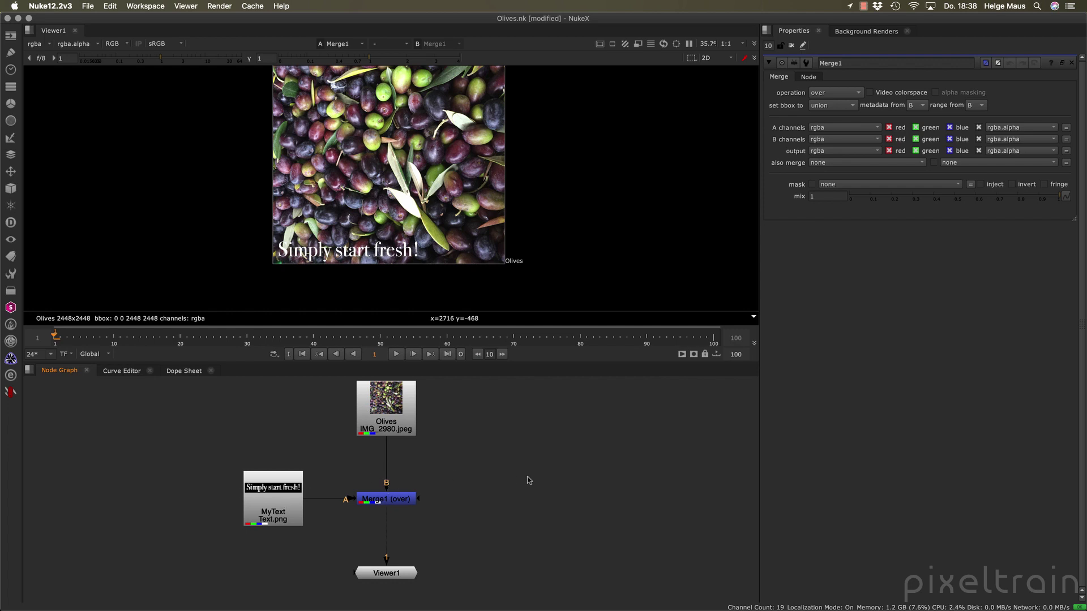
pyautogui.moveTo(285, 510); pyautogui.dragTo(204, 509)
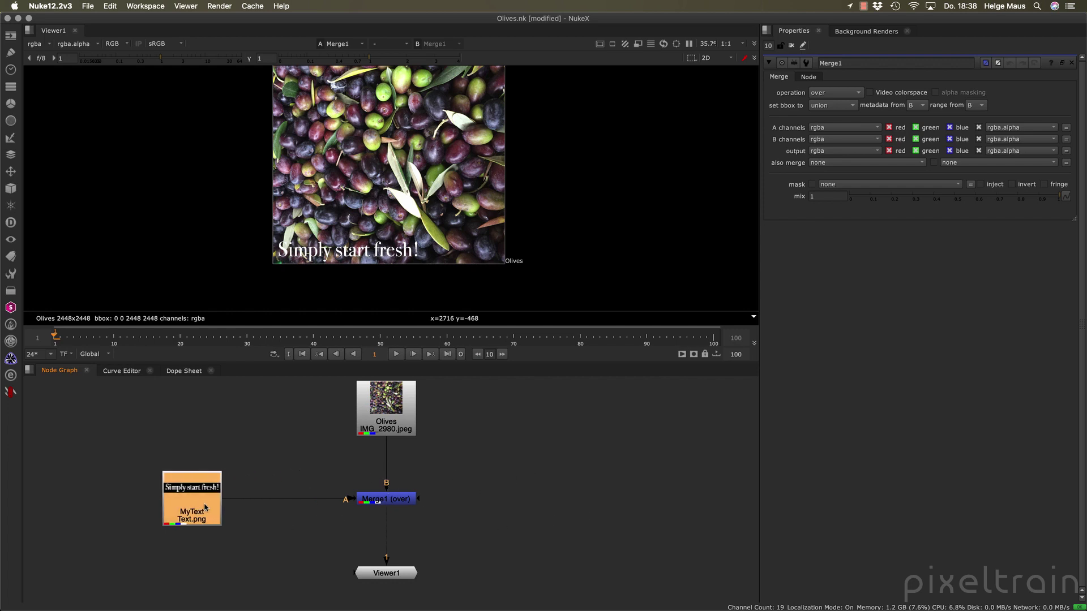
pyautogui.click(275, 488)
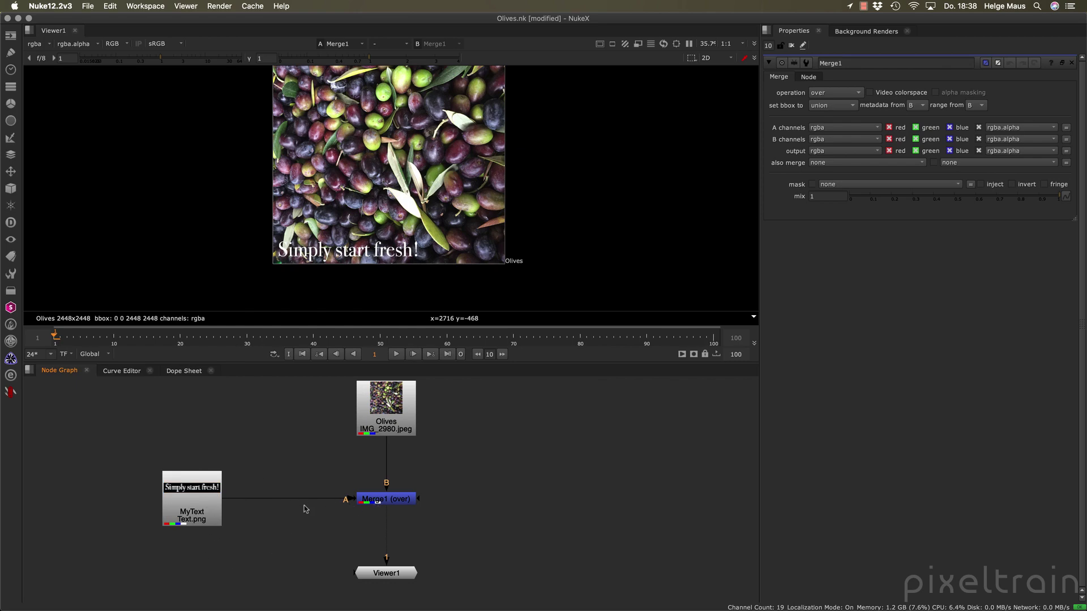
# Open the MyText node's properties and display its image enlarged in the viewer
pyautogui.doubleClick(185, 488)
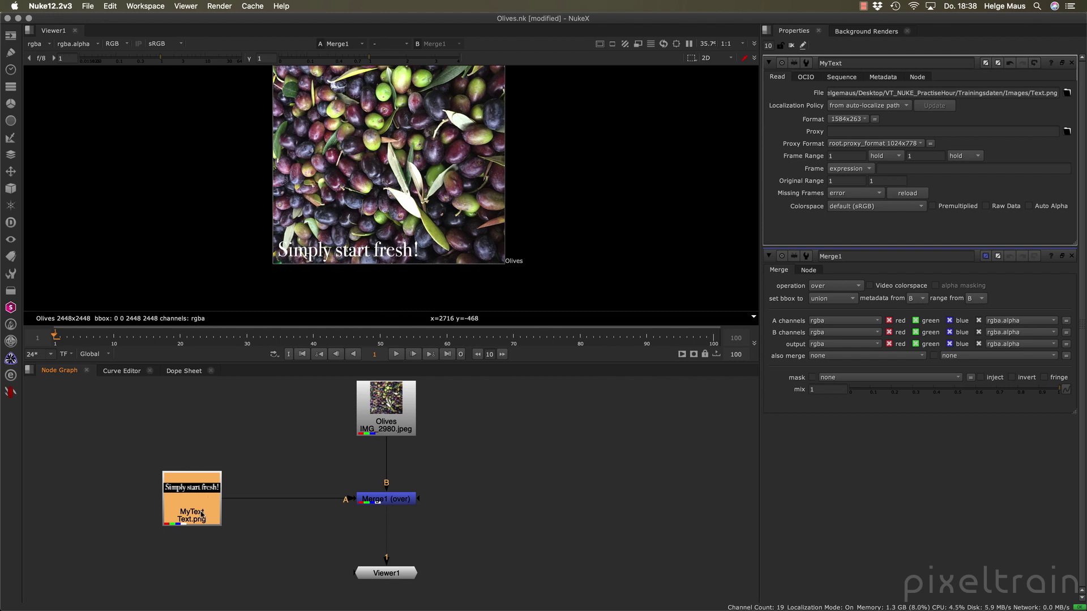
pyautogui.press('1')
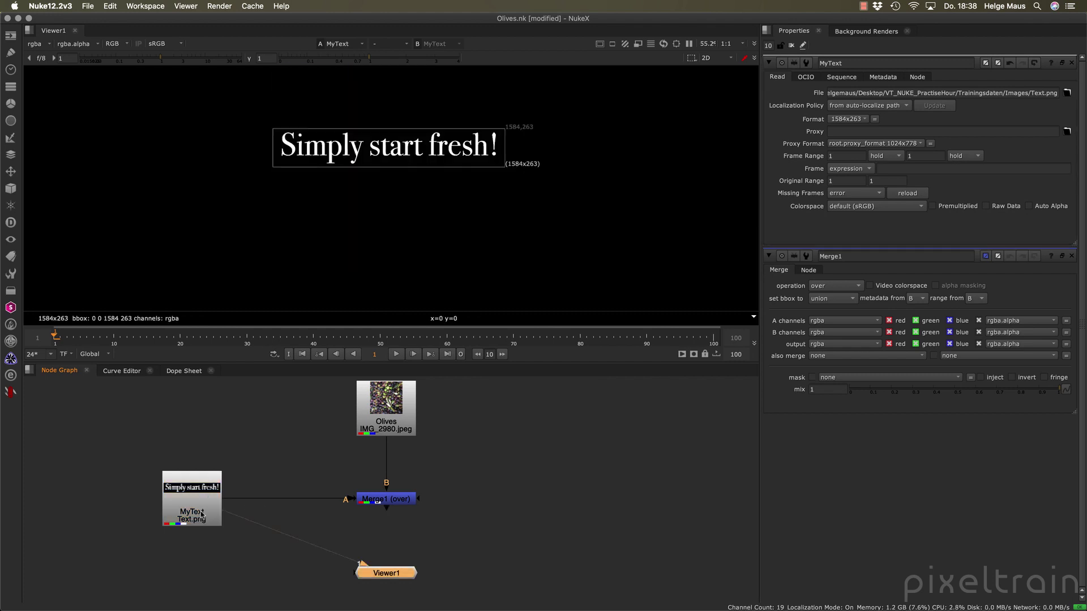
pyautogui.scroll(5, 434, 131)
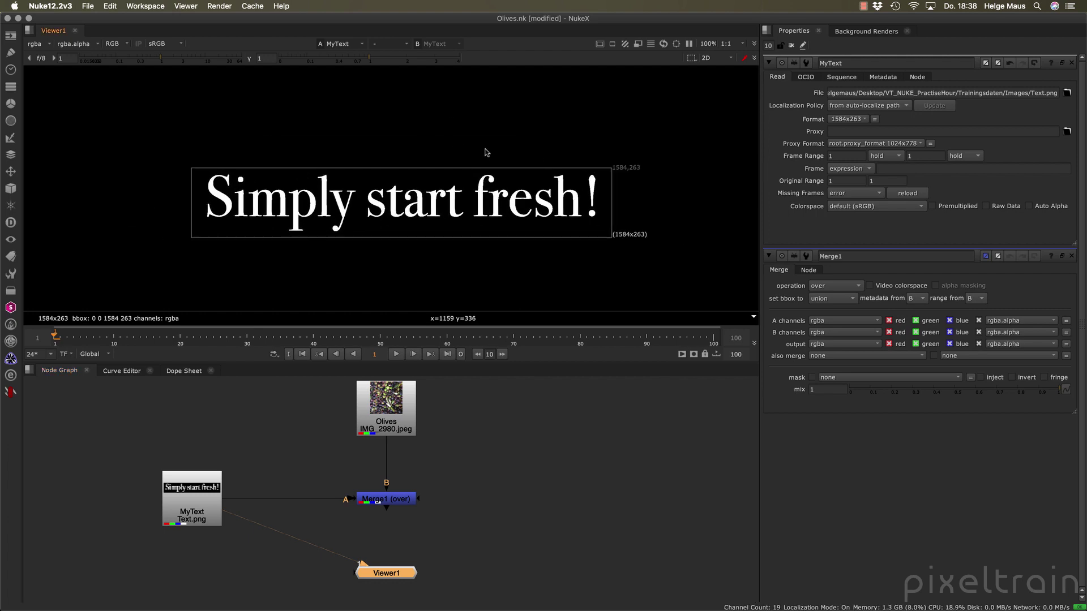
pyautogui.moveTo(478, 150); pyautogui.dragTo(510, 138, button='middle')
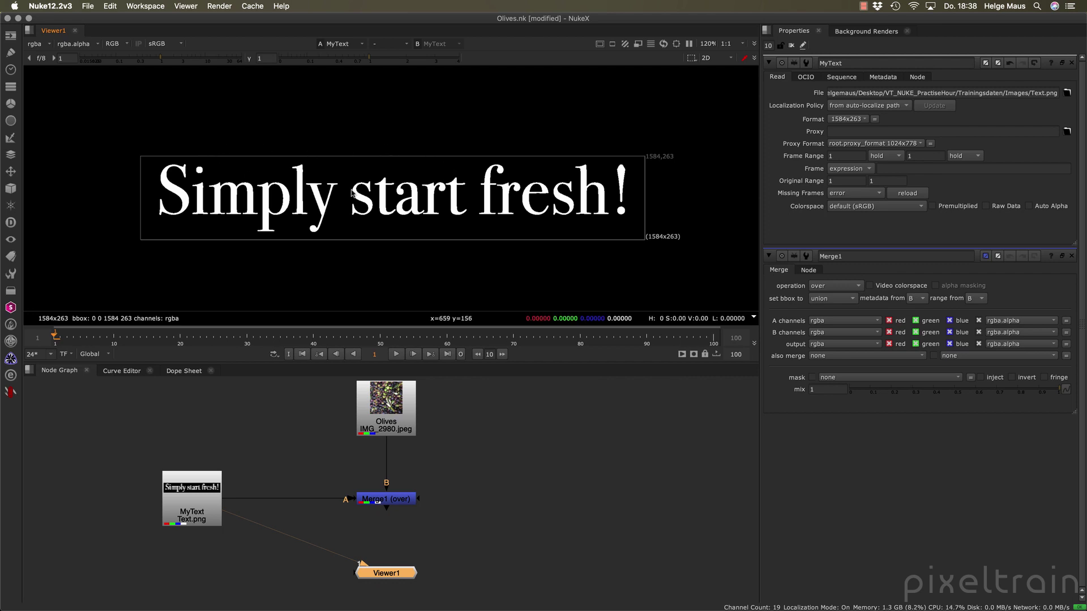
# Compare the text image's alpha channel with its RGB channels in the viewer, ending on the RGB display
pyautogui.press('a')
pyautogui.press('a')
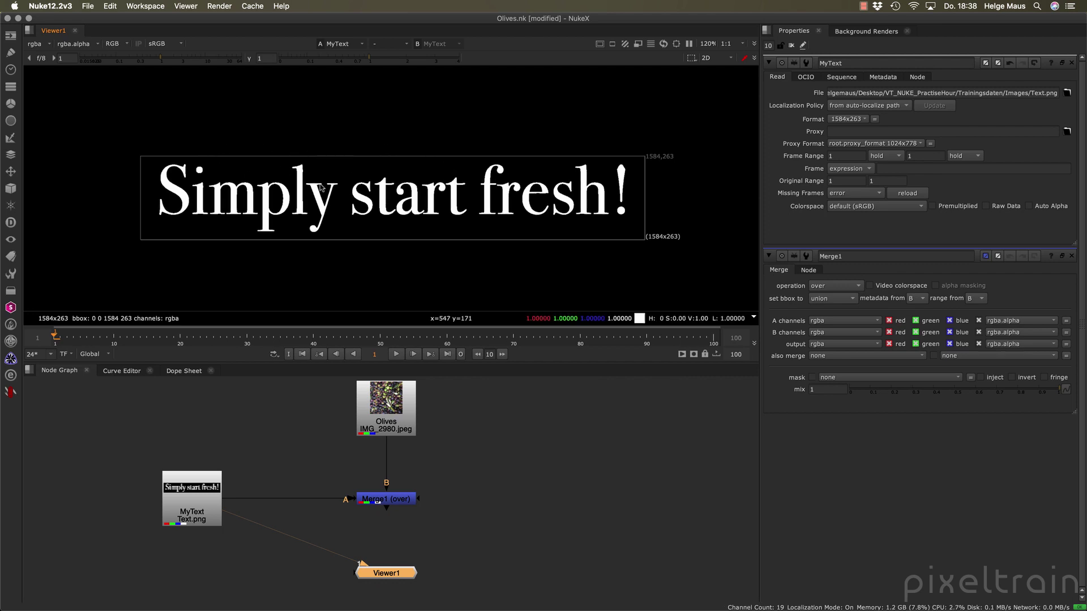
pyautogui.click(127, 44)
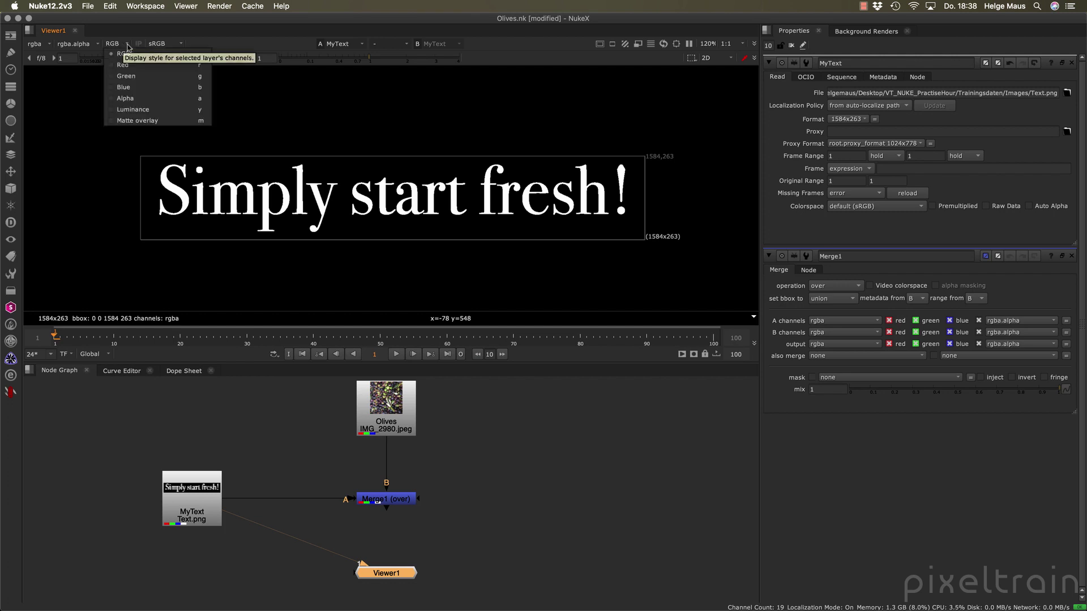
pyautogui.click(125, 98)
pyautogui.scroll(5, 317, 156)
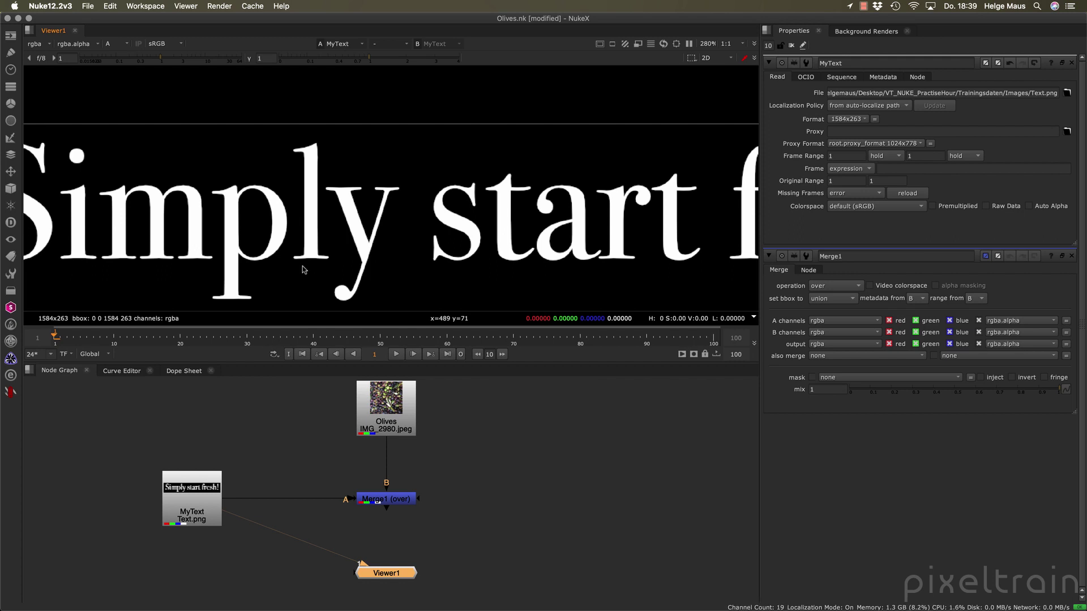
pyautogui.press('a')
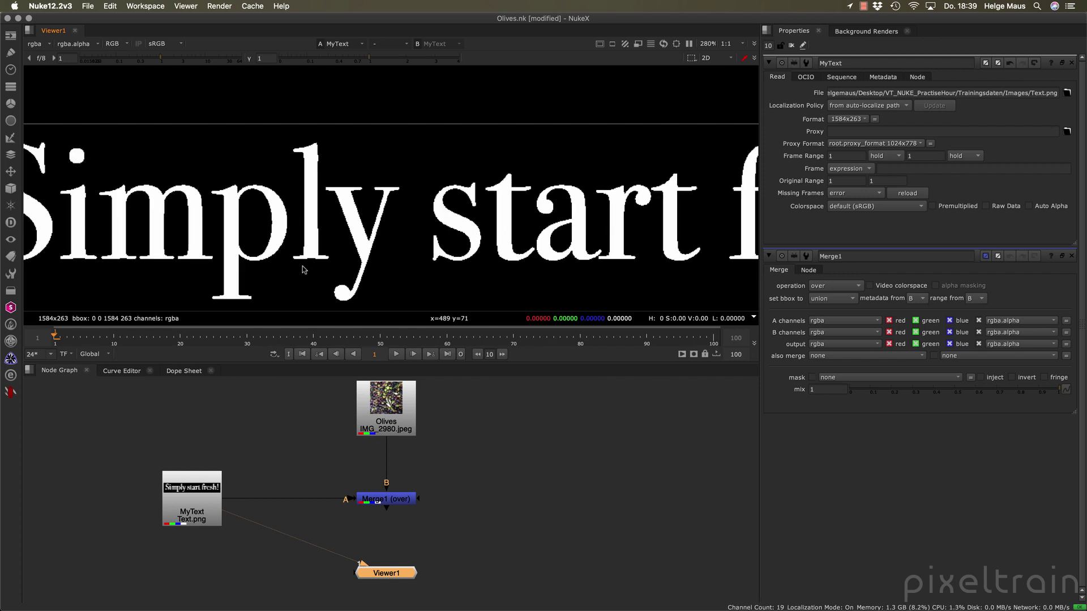
# Check the whole text image in the viewer and keep the channel display set to RGB
pyautogui.scroll(-3, 305, 270)
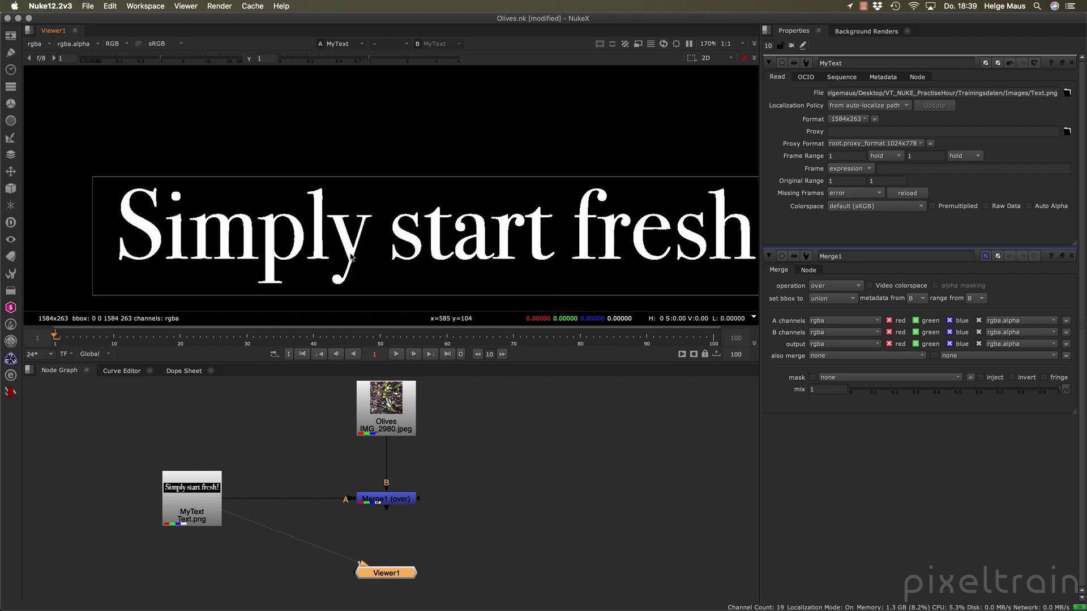
pyautogui.click(123, 46)
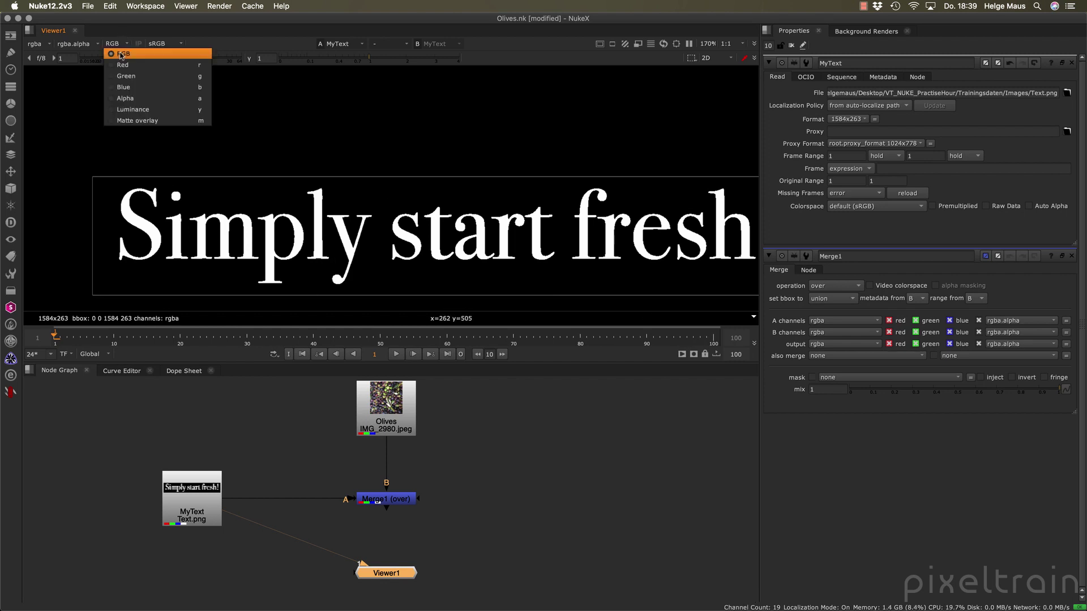
pyautogui.click(124, 53)
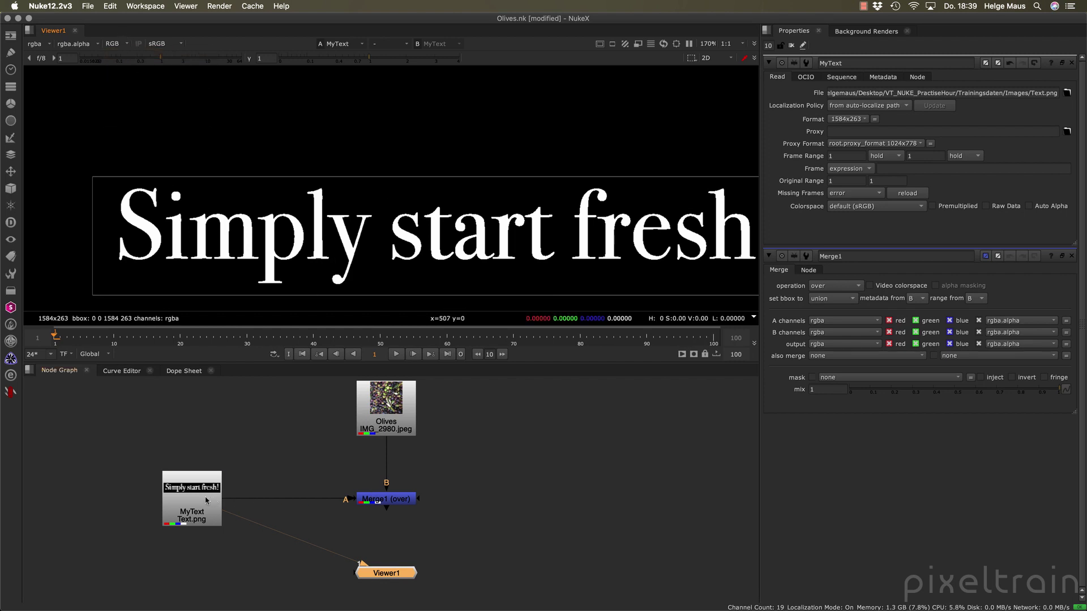
# Show the Merge1 node's output in the viewer and frame the text at the lower edge of the olive photo
pyautogui.click(209, 499)
pyautogui.click(372, 504)
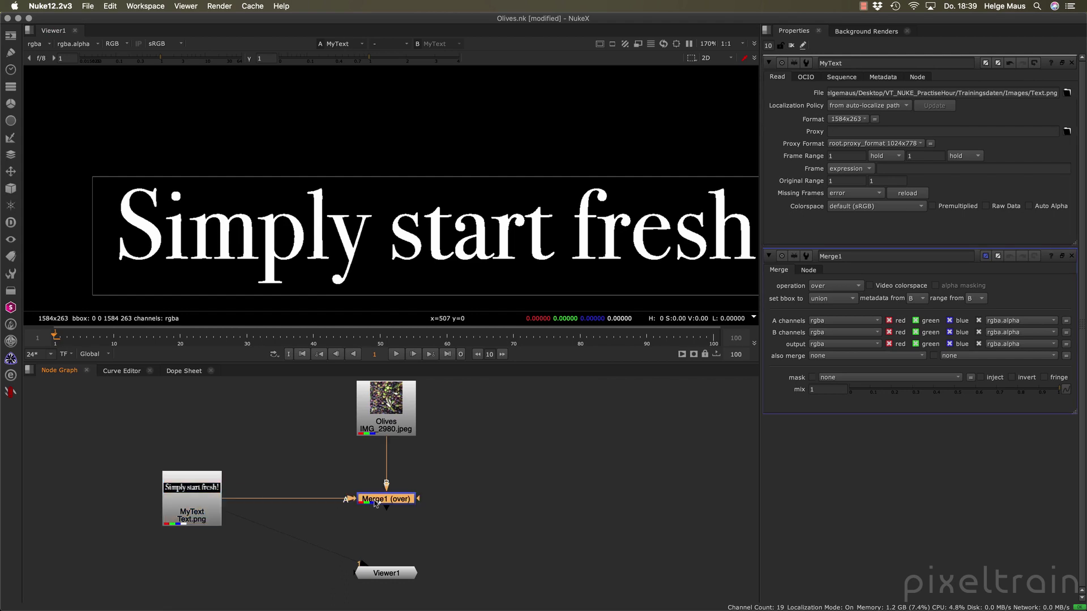
pyautogui.press('1')
pyautogui.scroll(-3, 490, 195)
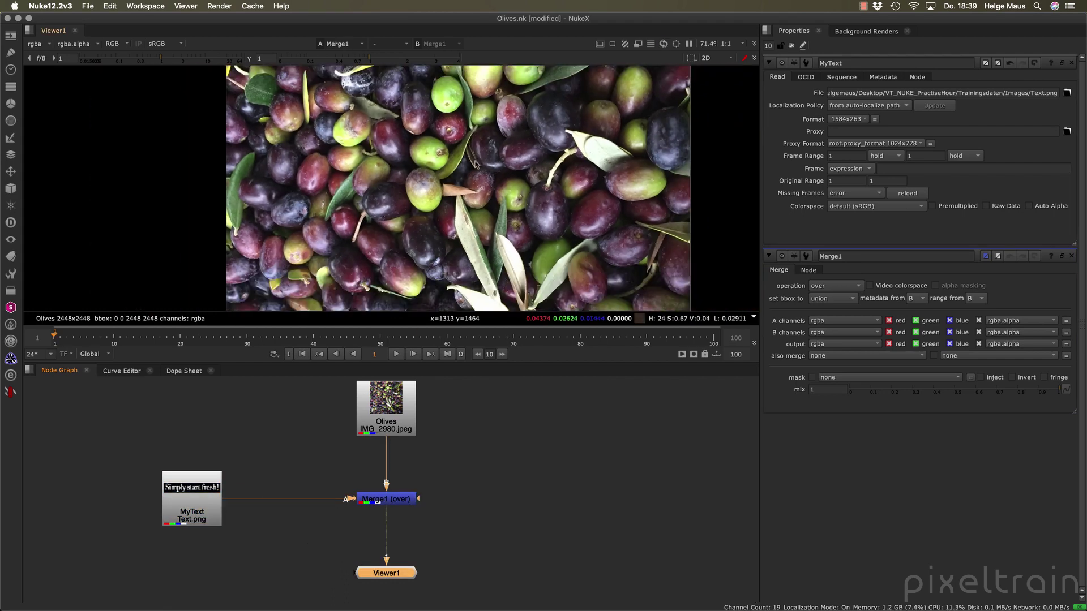
pyautogui.moveTo(490, 195); pyautogui.dragTo(512, 101, button='middle')
pyautogui.scroll(2, 451, 212)
pyautogui.moveTo(451, 213); pyautogui.dragTo(444, 128, button='middle')
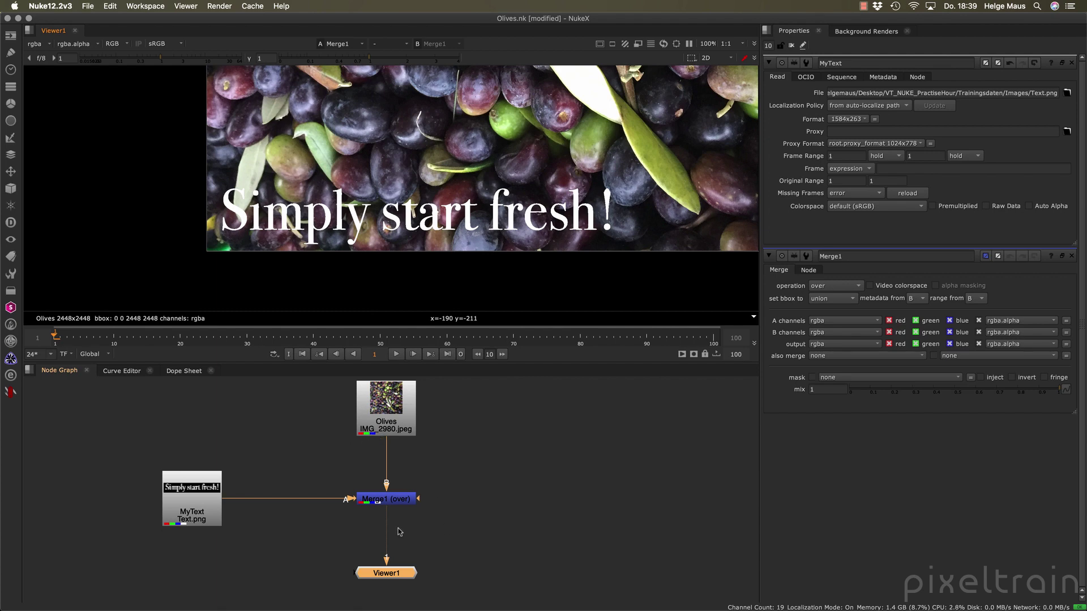
# Bring up Merge1's properties, close those of MyText, and frame more of the merged image in the viewer at 50%
pyautogui.click(377, 505)
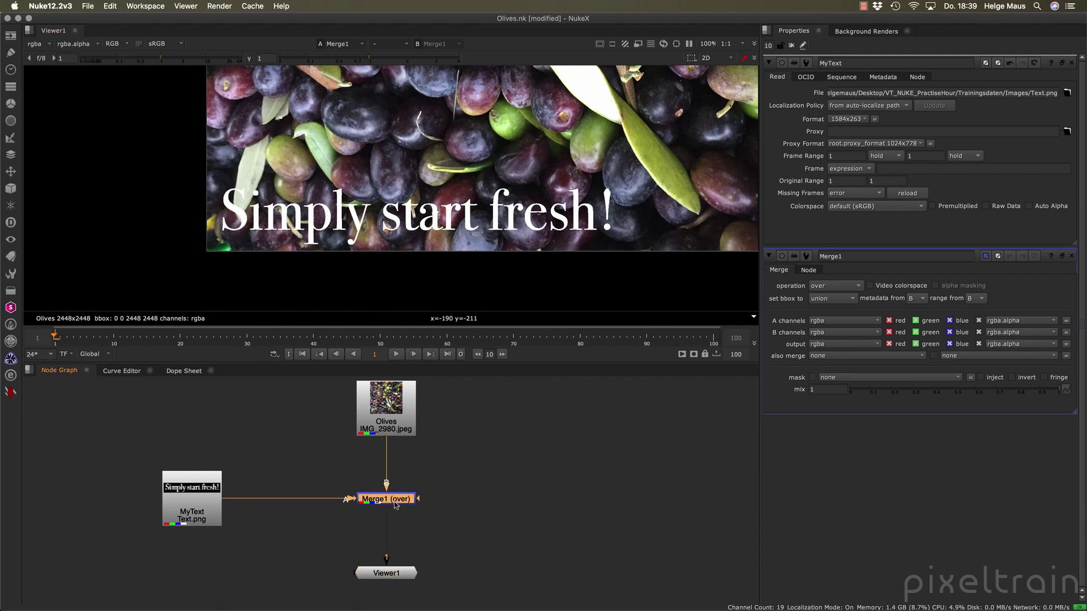
pyautogui.moveTo(462, 476); pyautogui.dragTo(491, 461, button='middle')
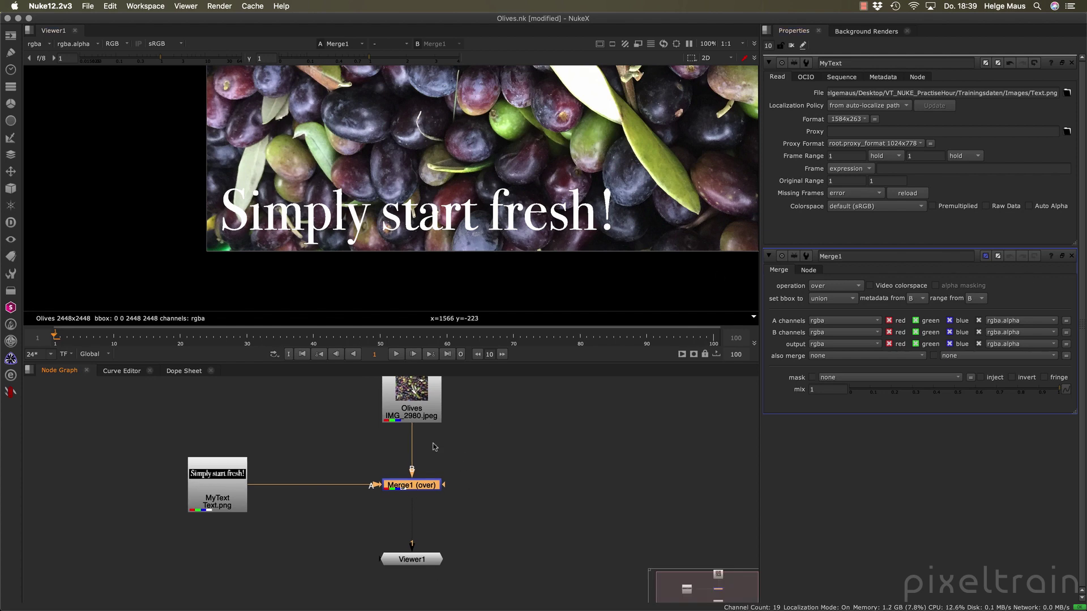
pyautogui.doubleClick(413, 486)
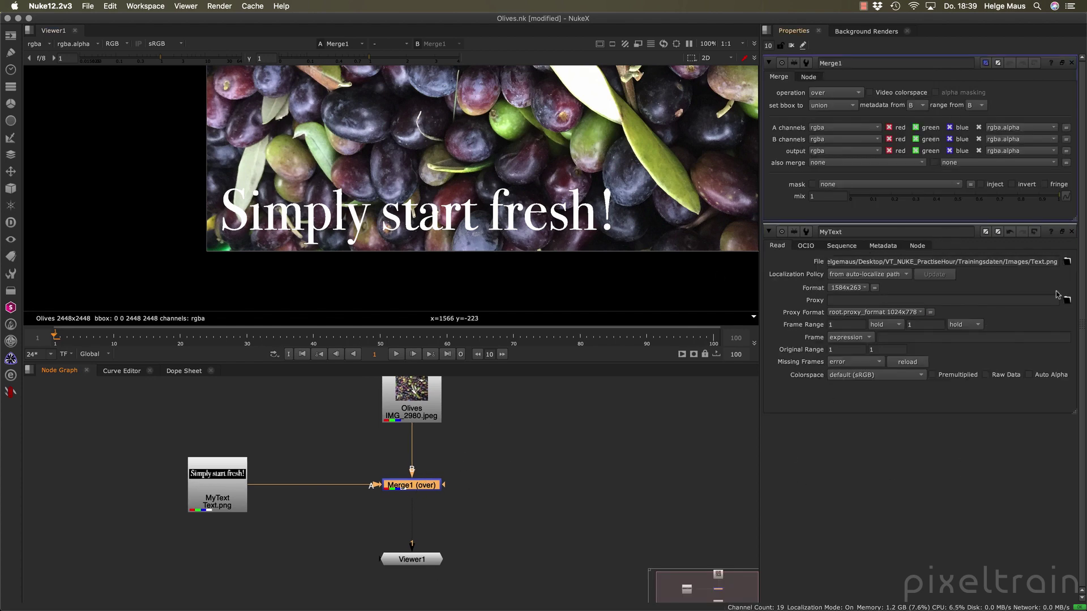
pyautogui.click(1072, 231)
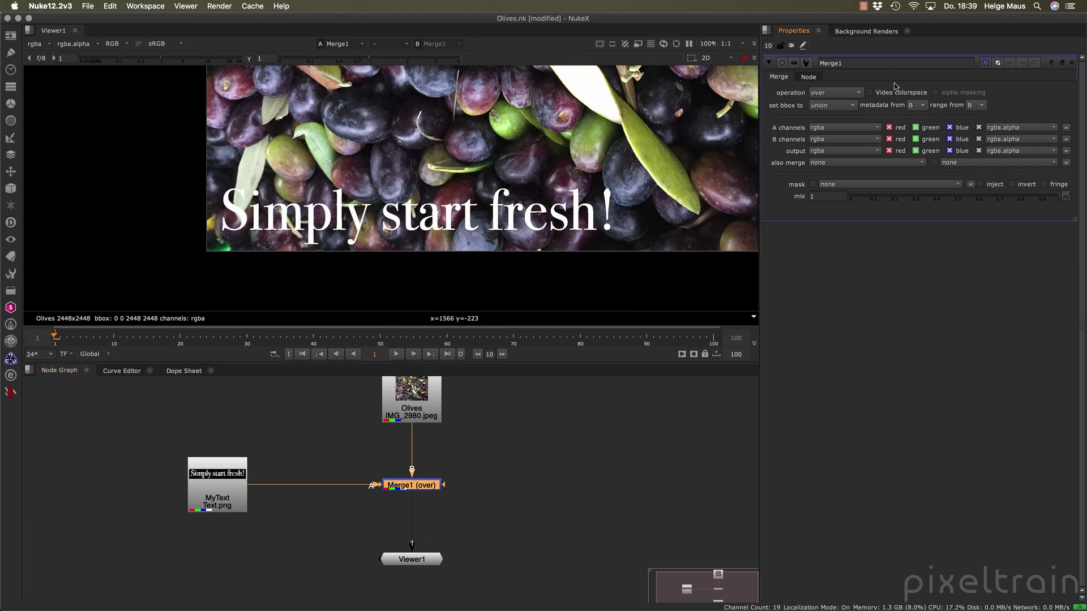
pyautogui.scroll(-4, 430, 262)
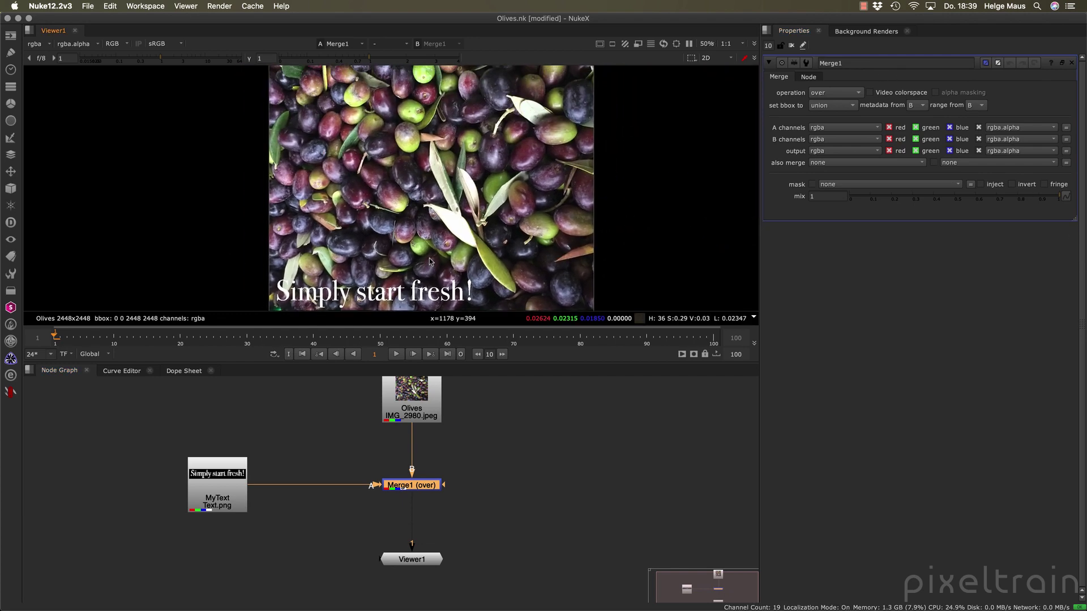
pyautogui.moveTo(429, 259); pyautogui.dragTo(430, 251, button='middle')
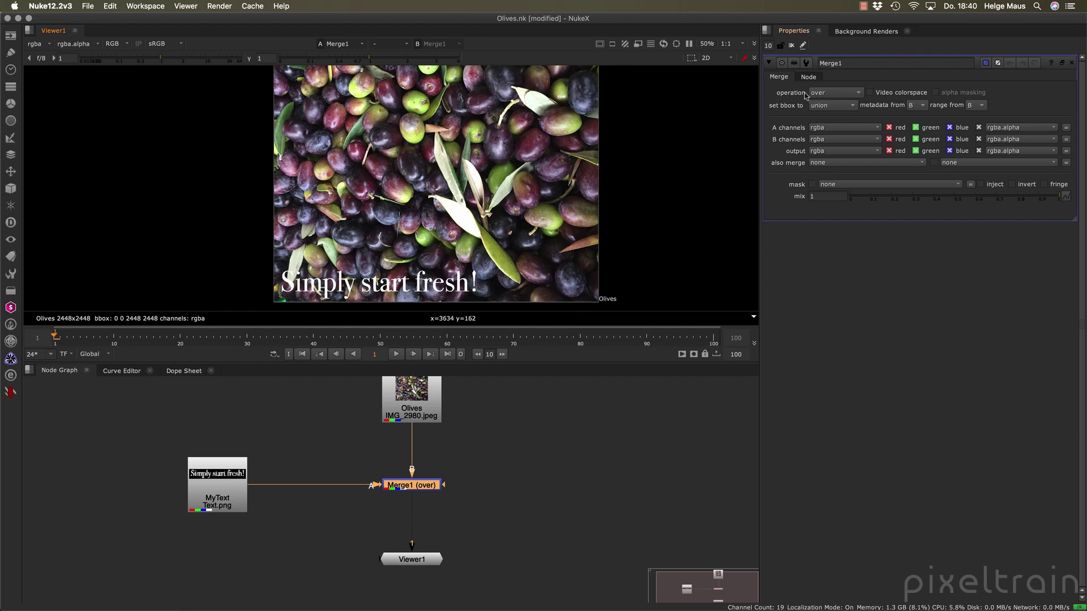
# Try the multiply and soft-light operations on the Merge1 node
pyautogui.click(861, 94)
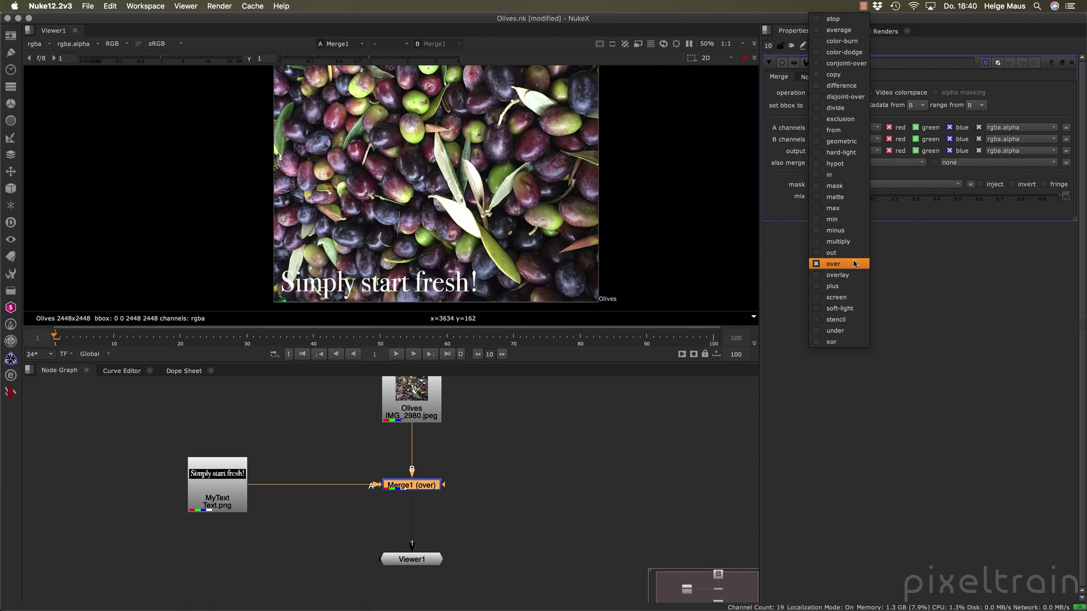
pyautogui.click(838, 242)
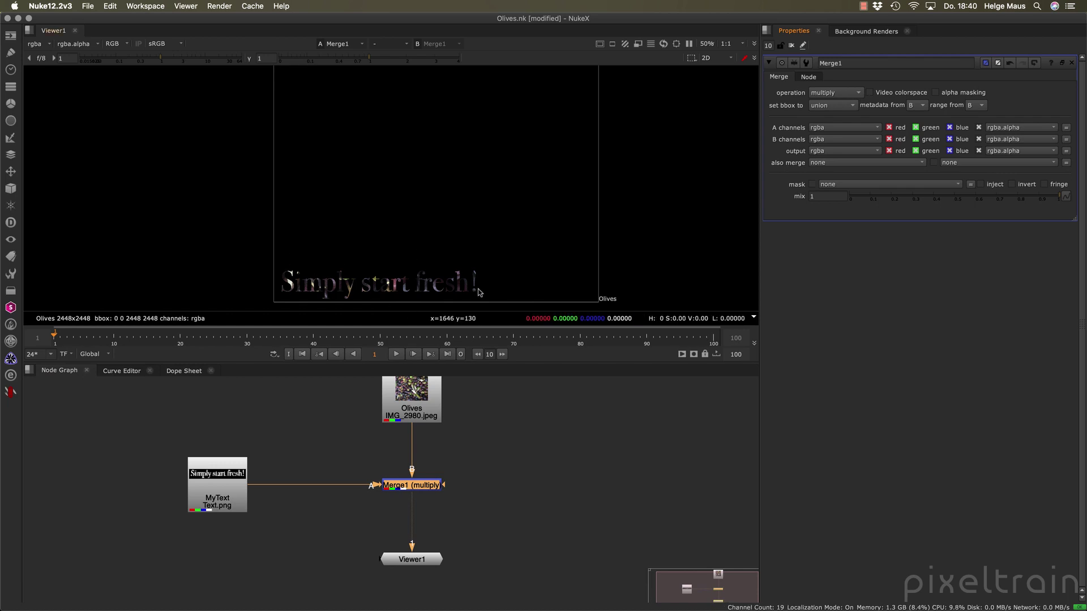
pyautogui.click(840, 93)
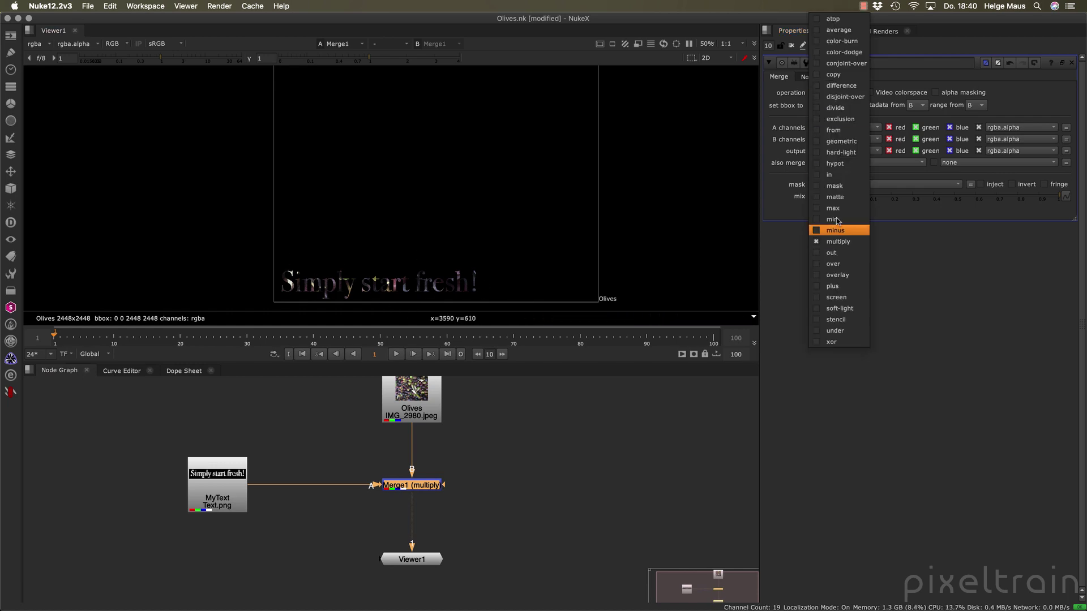
pyautogui.click(840, 308)
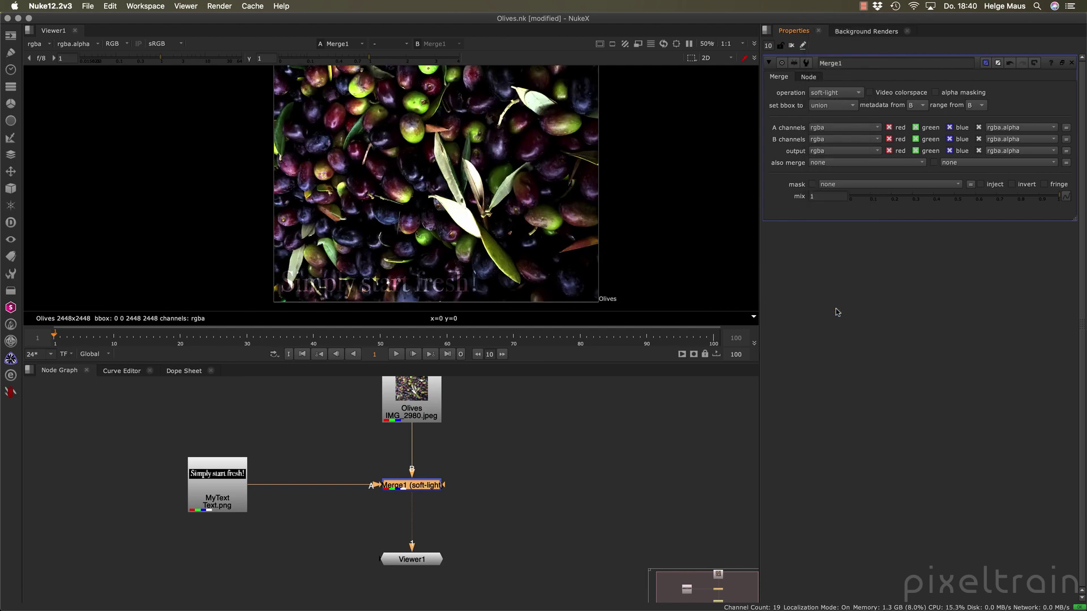
pyautogui.click(838, 93)
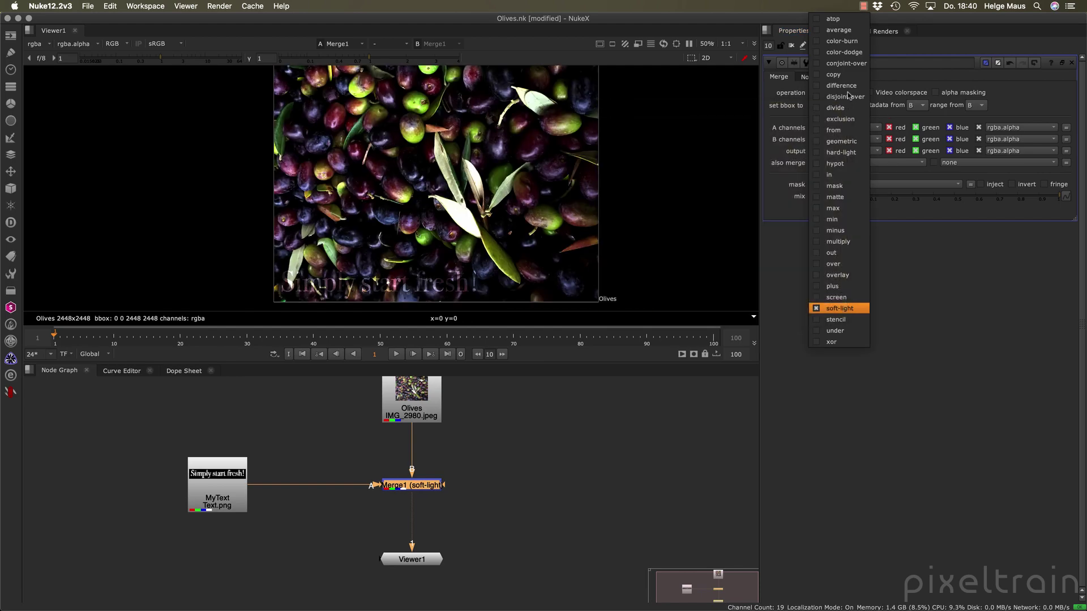
pyautogui.click(965, 317)
# Try Merge1 operations from atop through average, difference, conjoint-over, geometric, in and from, and set the operation back to over
pyautogui.click(827, 93)
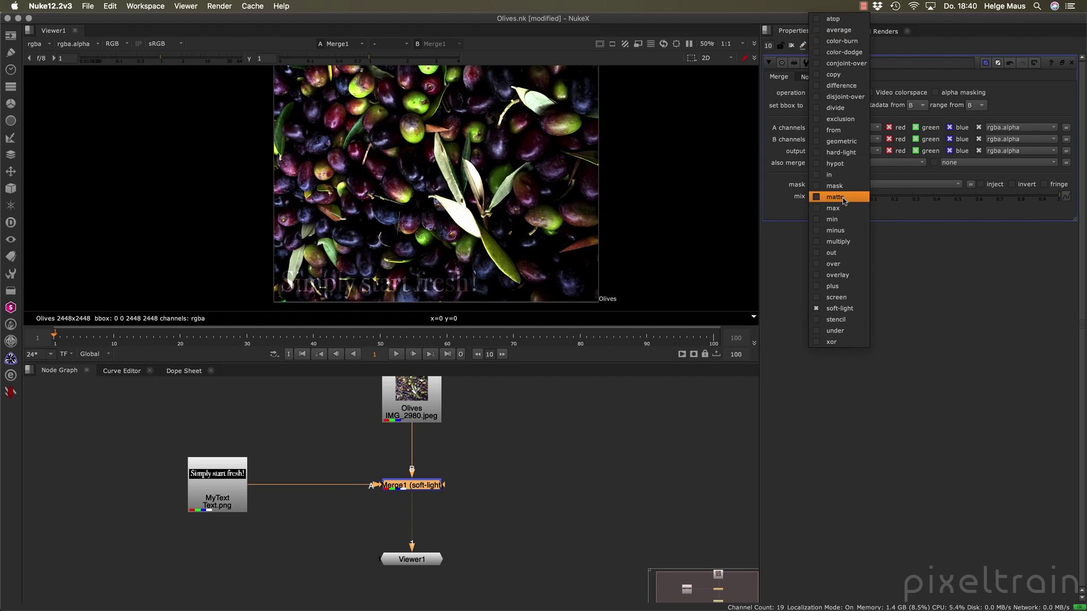
pyautogui.click(832, 19)
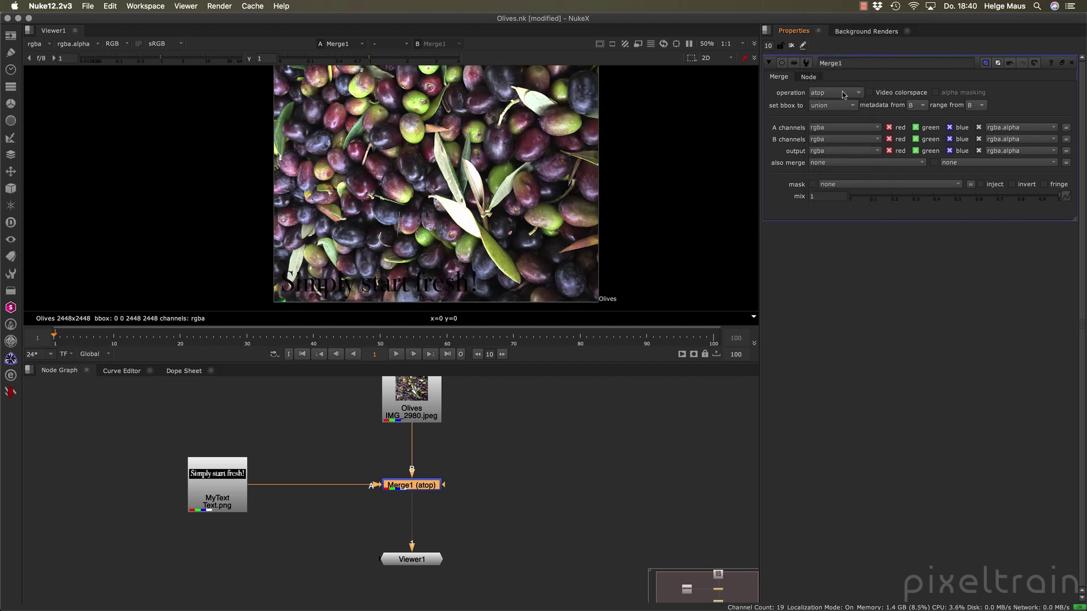
pyautogui.scroll(-3, 842, 95)
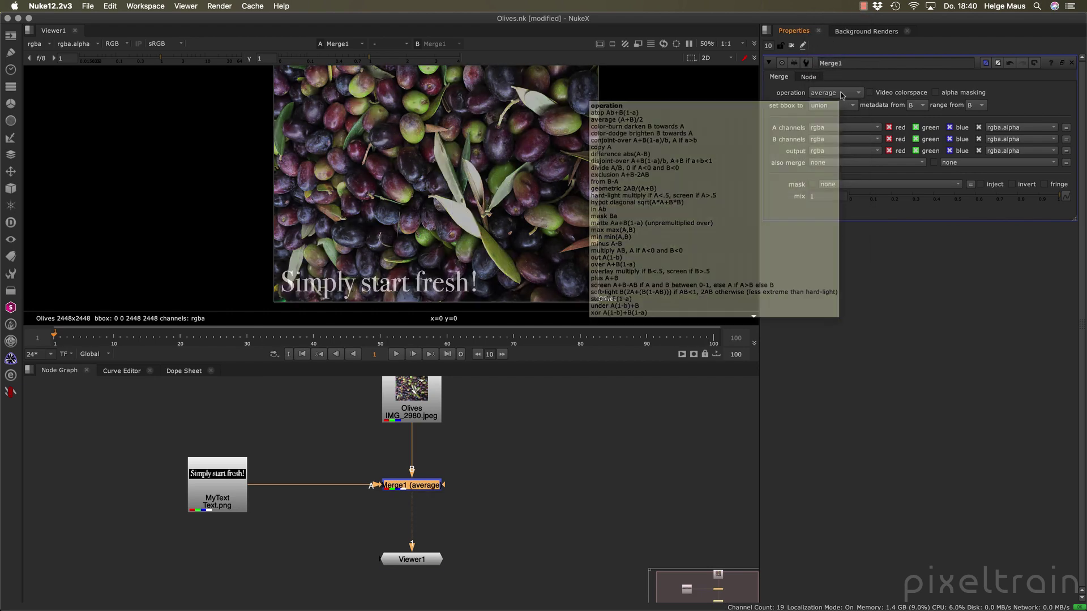
pyautogui.scroll(-5, 842, 94)
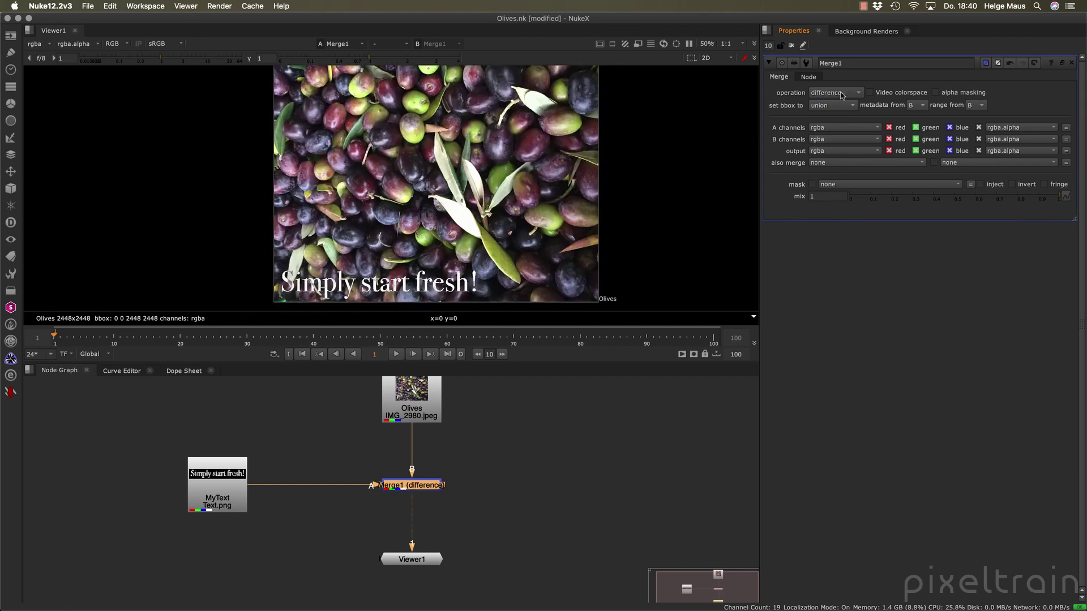
pyautogui.scroll(4, 841, 95)
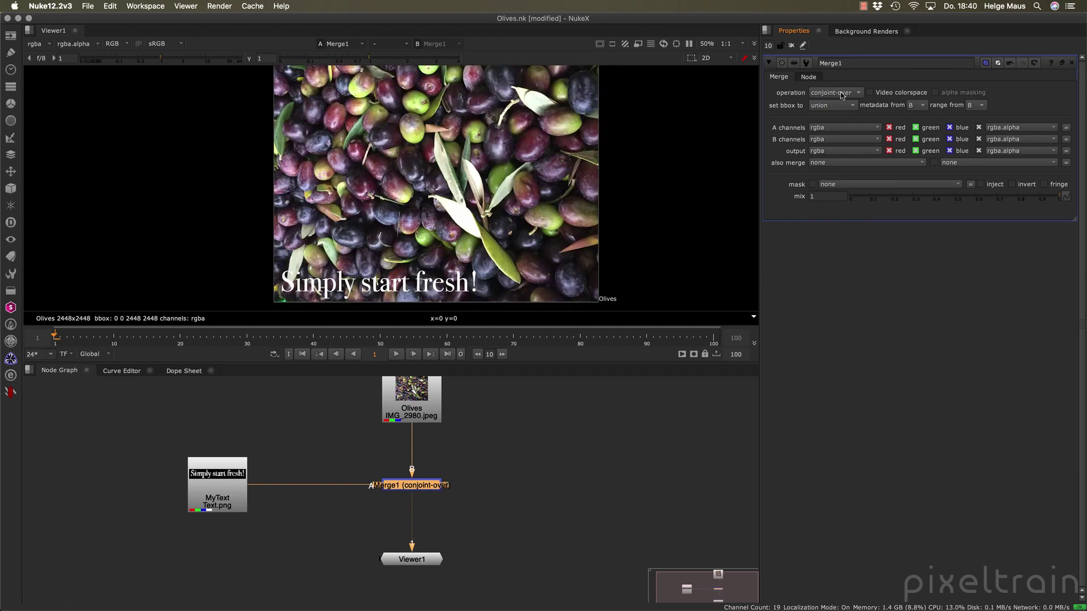
pyautogui.scroll(-4, 841, 95)
pyautogui.scroll(-5, 842, 95)
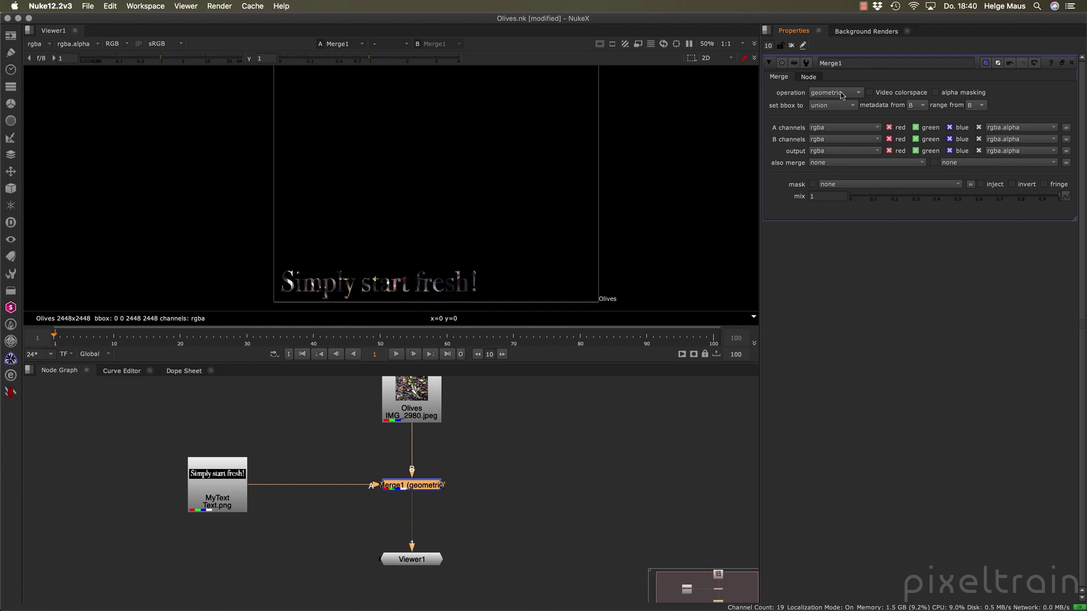
pyautogui.scroll(-1, 842, 95)
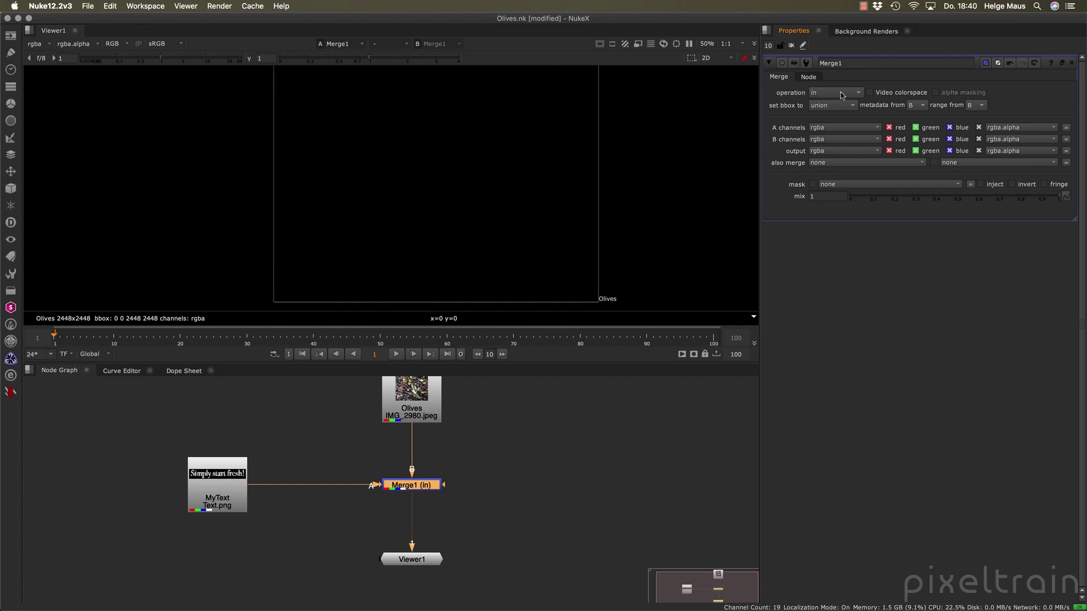
pyautogui.scroll(4, 842, 95)
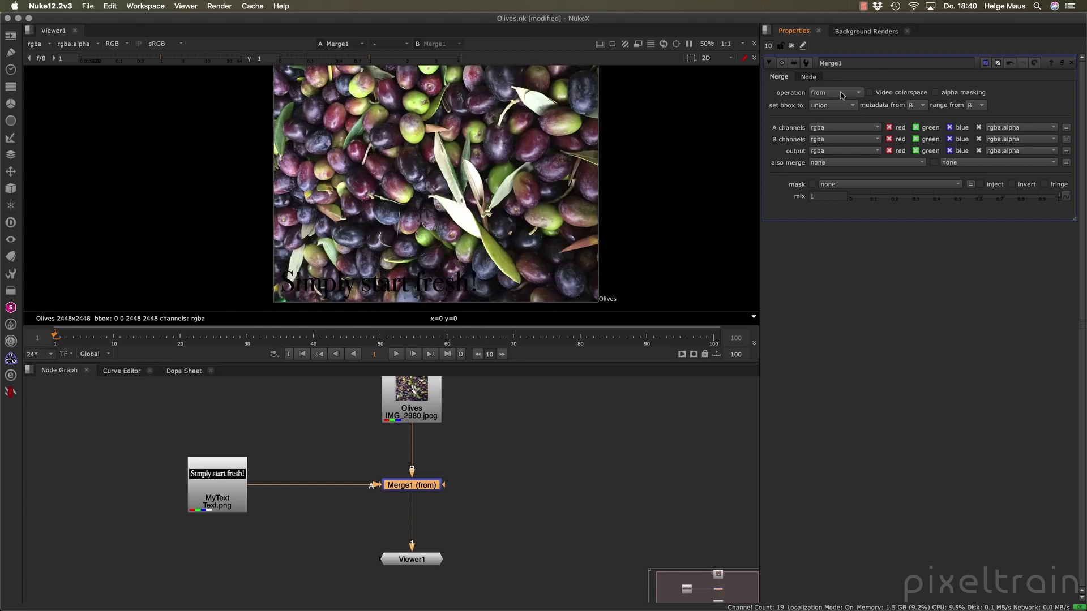
pyautogui.click(842, 95)
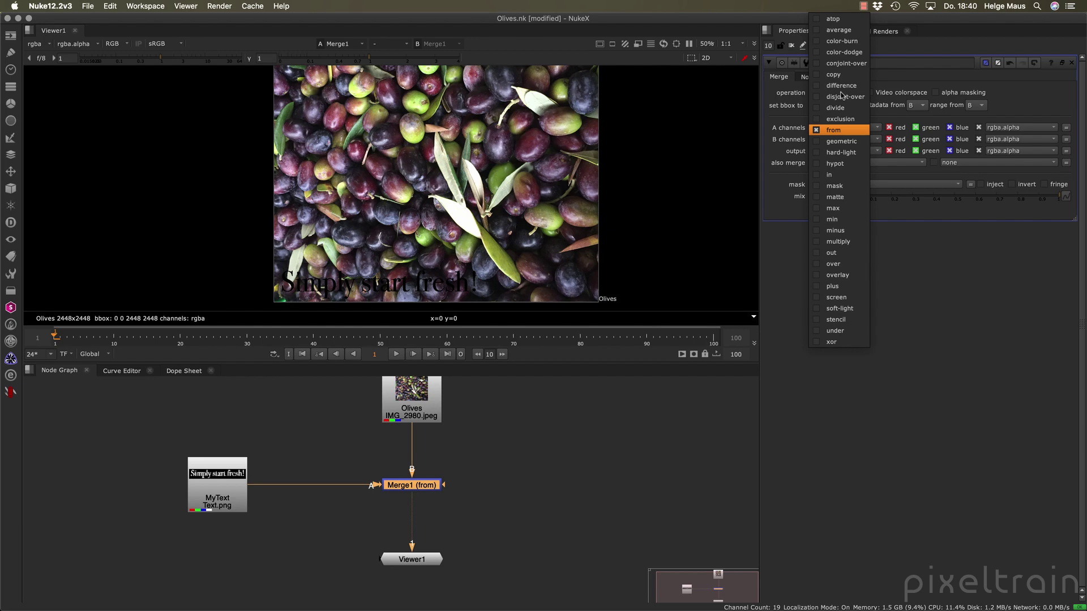
pyautogui.click(855, 267)
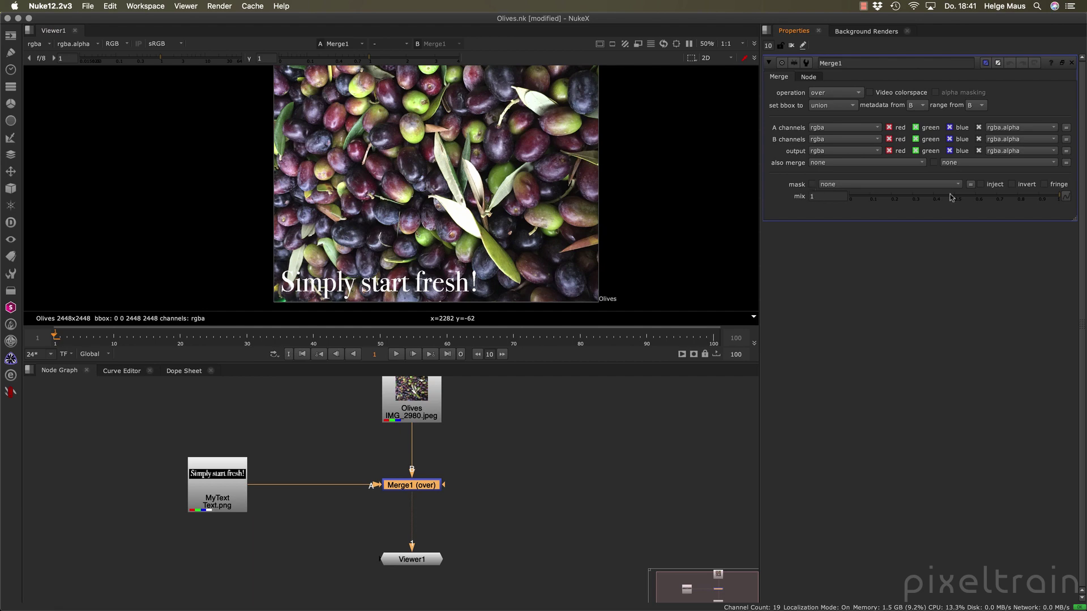
# Try a Merge1 mix of 0.125 to fade the text, and return the mix to 1
pyautogui.click(987, 199)
pyautogui.moveTo(988, 202); pyautogui.dragTo(875, 202)
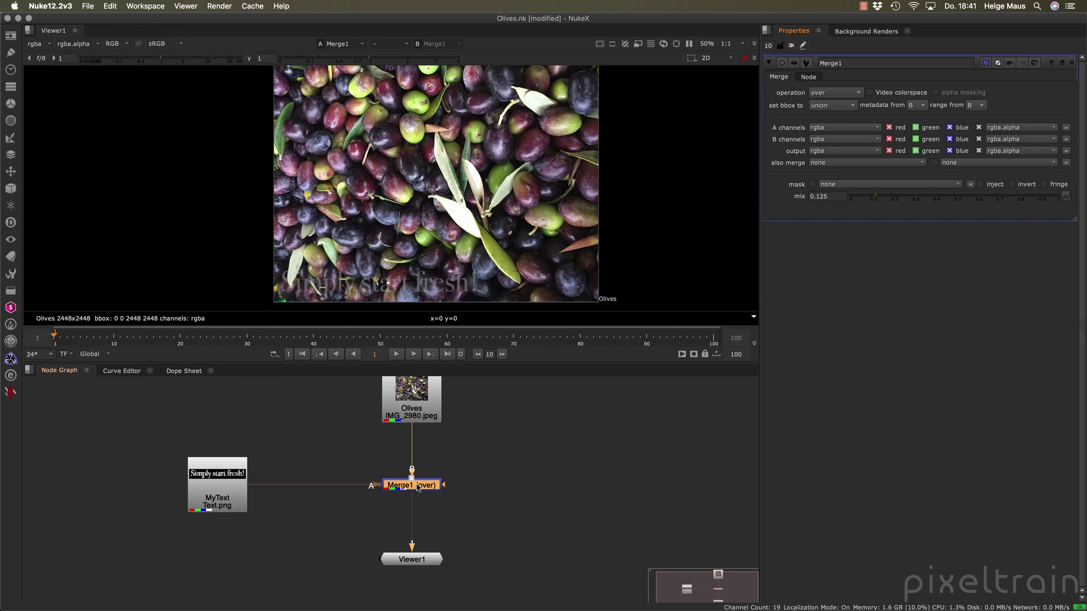
pyautogui.moveTo(874, 202); pyautogui.dragTo(1067, 211)
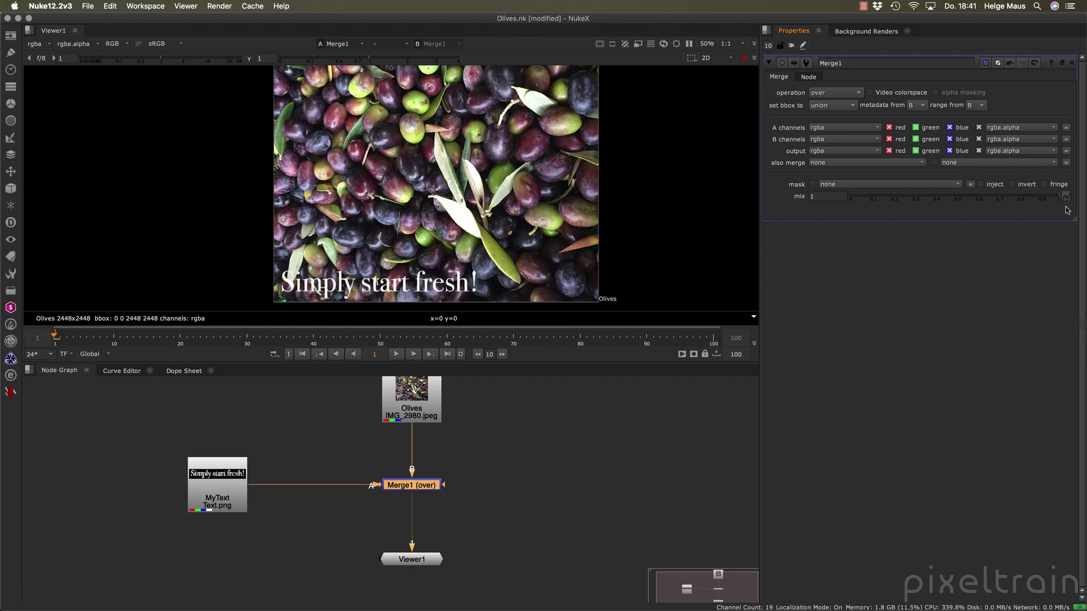
# With no node selected, look through the color nodes, create an unconnected ColorCorrect node beside the Merge node, and delete it
pyautogui.click(492, 494)
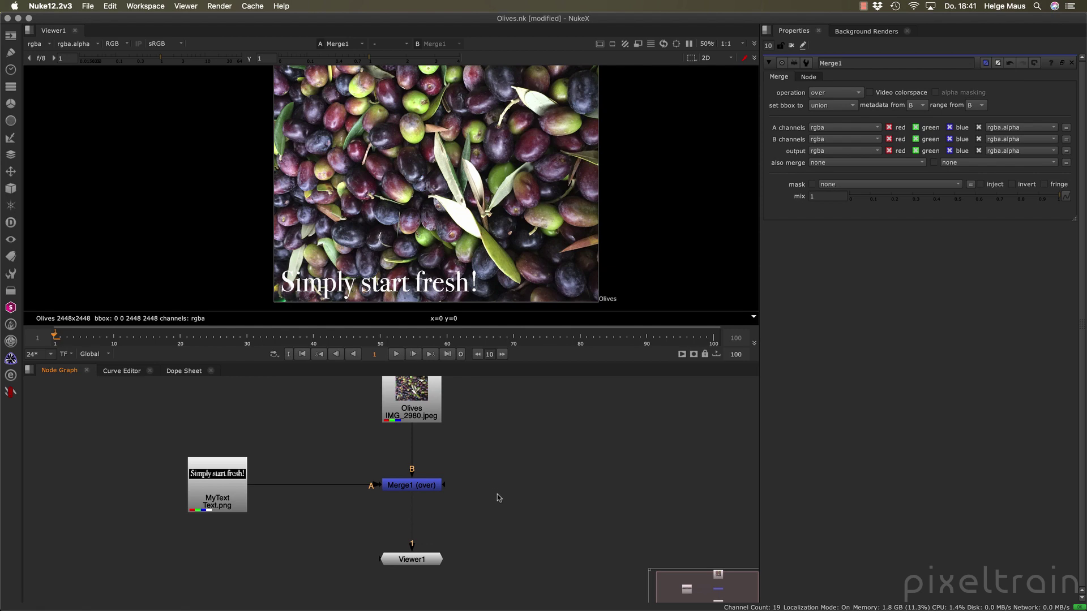
pyautogui.click(14, 104)
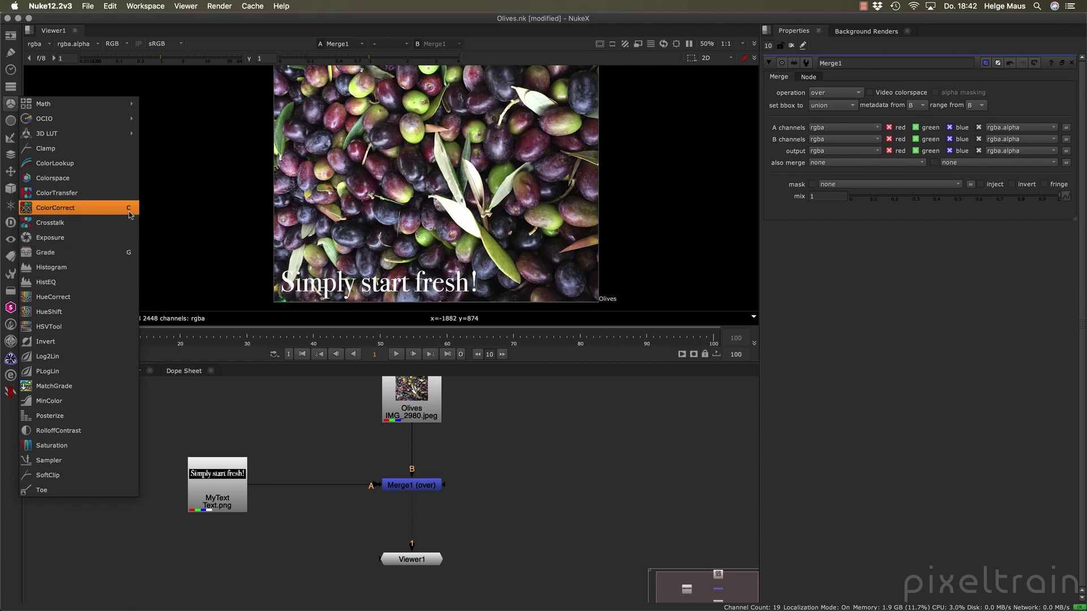
pyautogui.click(554, 521)
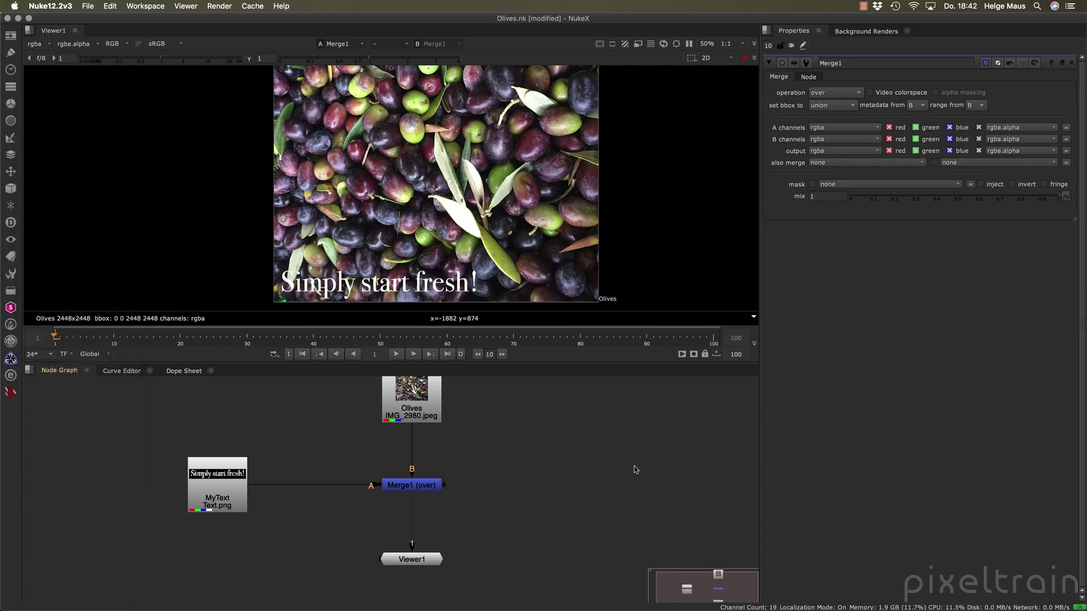
pyautogui.press('c')
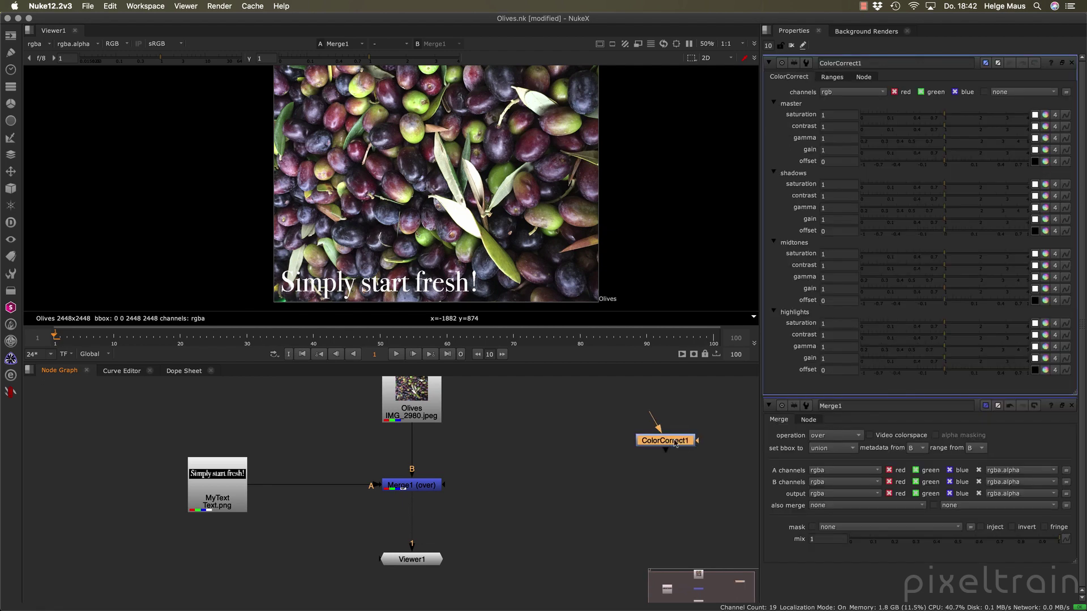
pyautogui.moveTo(440, 454); pyautogui.dragTo(604, 440)
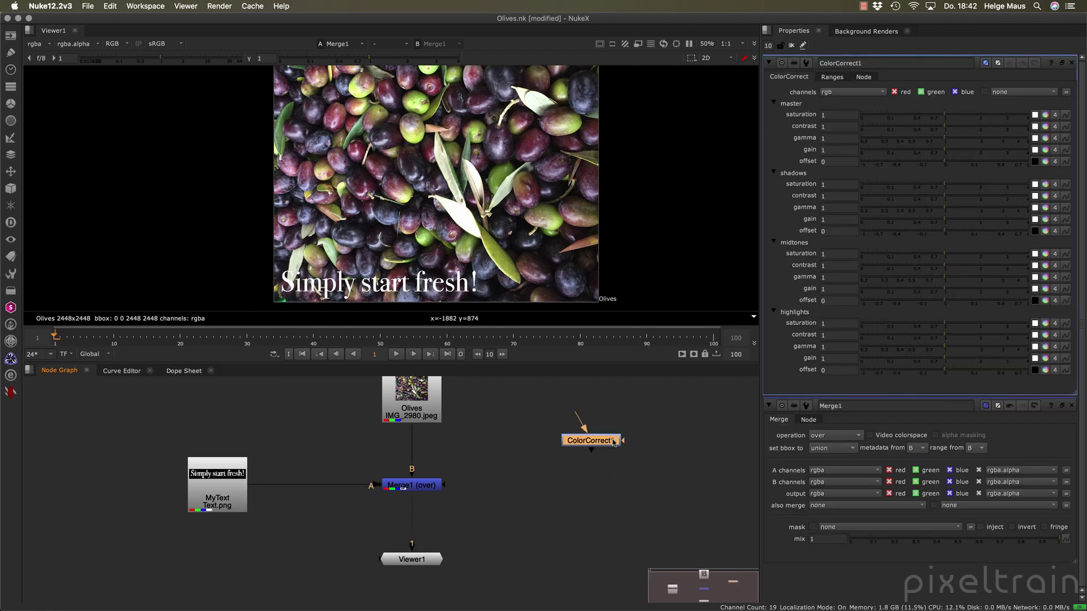
pyautogui.press('Delete')
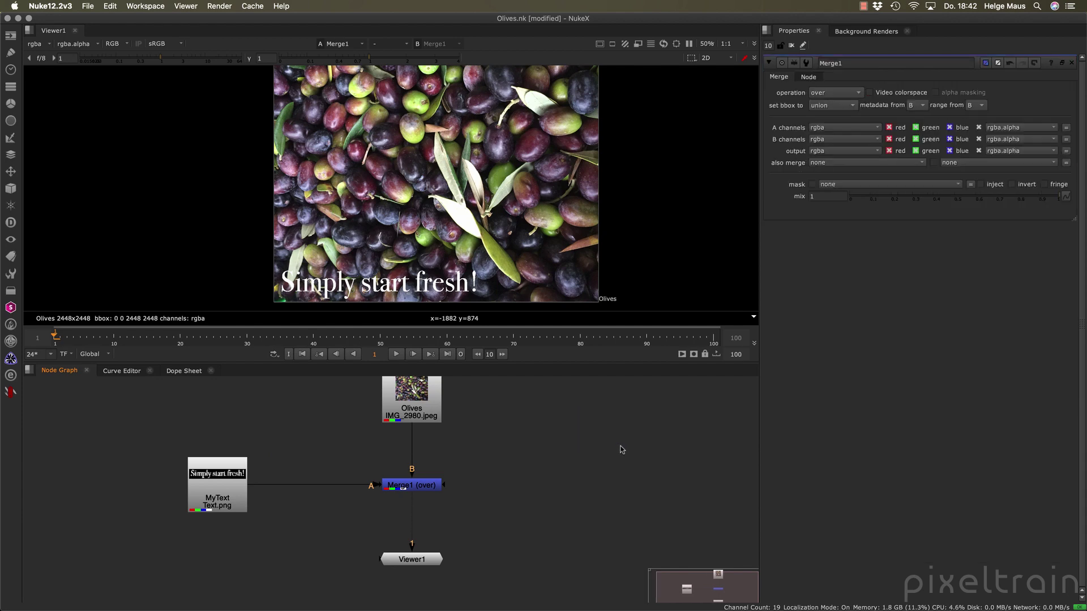
# Create a ColorCorrect node from the Olives node, detach it to an empty spot in the graph, and close the Merge1 properties
pyautogui.click(412, 412)
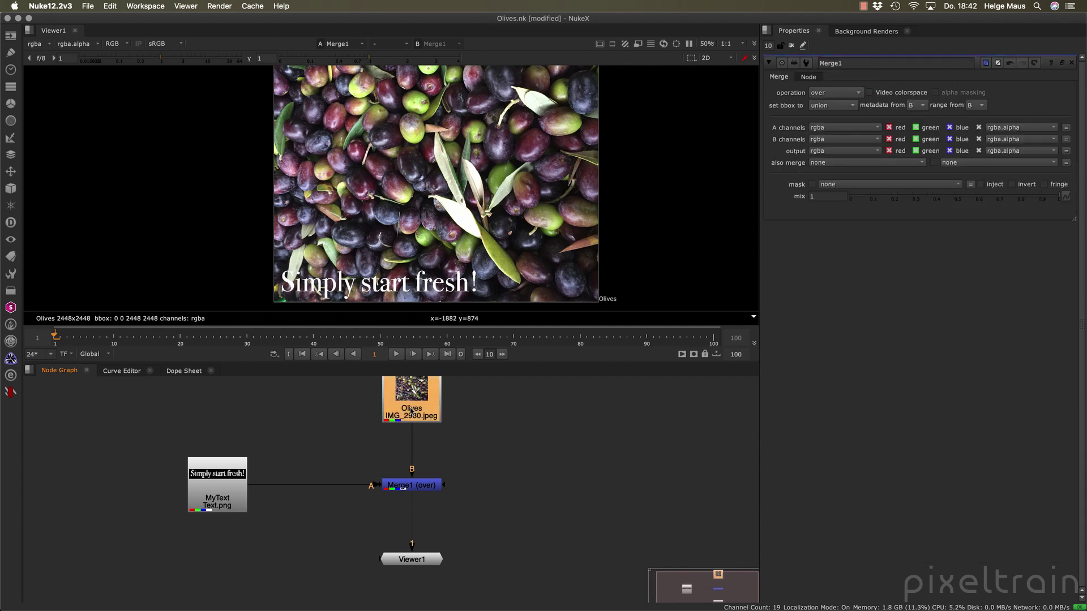
pyautogui.press('c')
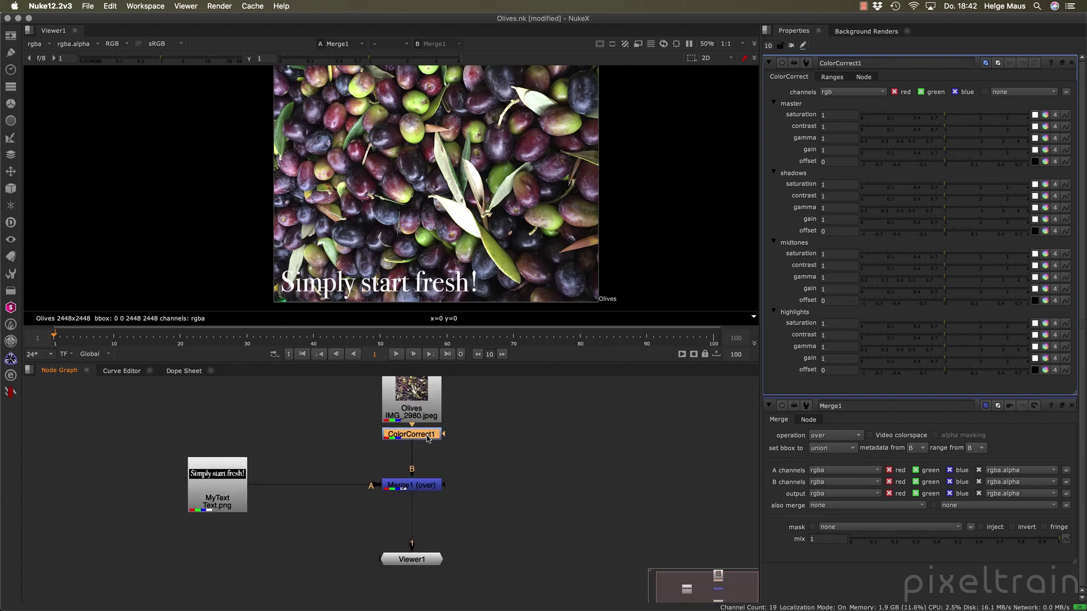
pyautogui.moveTo(428, 439); pyautogui.dragTo(558, 457)
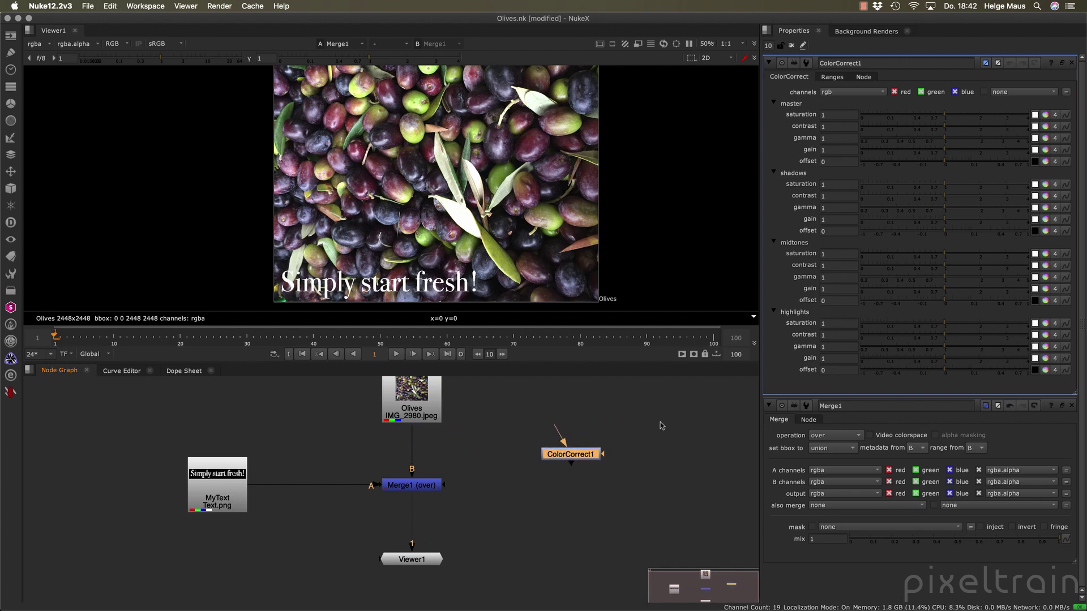
pyautogui.click(661, 425)
pyautogui.click(1071, 406)
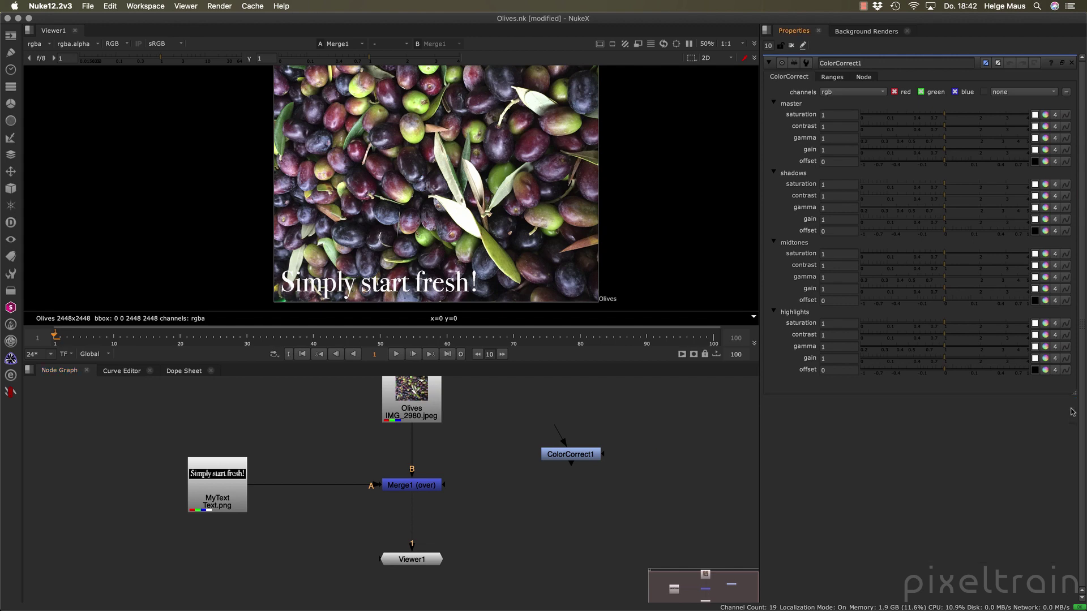
# Try the ColorCorrect1 node between Merge1 and Viewer1, and extract it from the pipeline again
pyautogui.moveTo(483, 510); pyautogui.dragTo(488, 531, button='middle')
pyautogui.moveTo(431, 584); pyautogui.dragTo(430, 592)
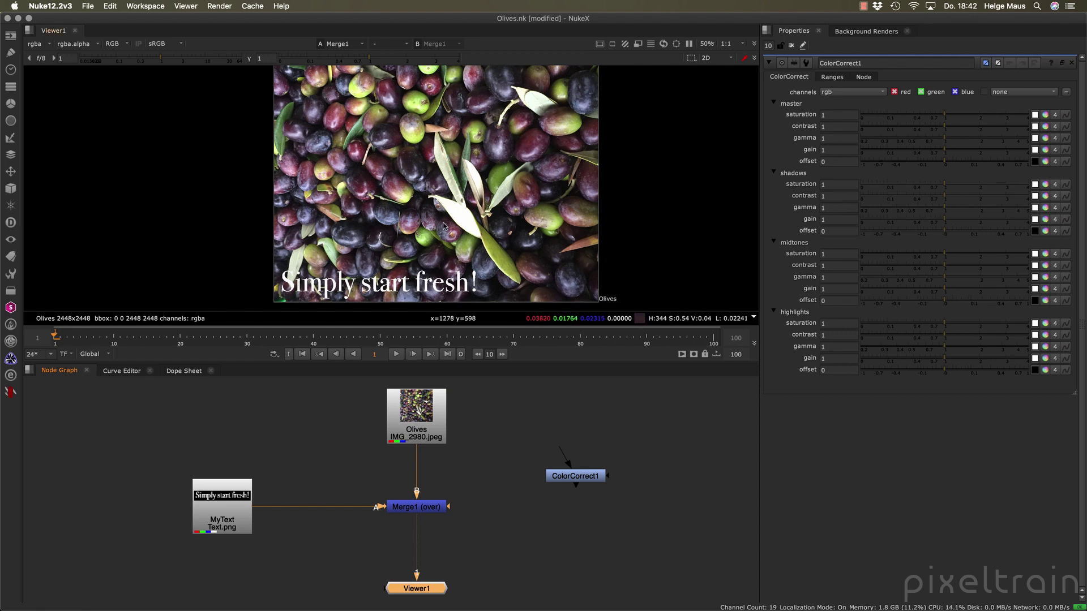
pyautogui.moveTo(583, 478); pyautogui.dragTo(424, 546)
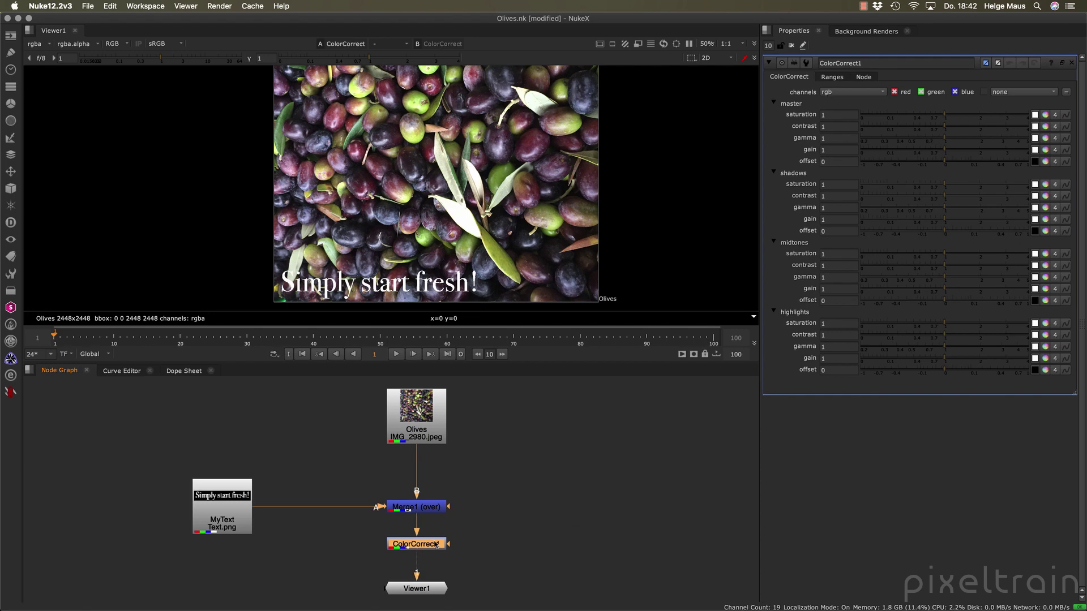
pyautogui.press('super+shift+x')
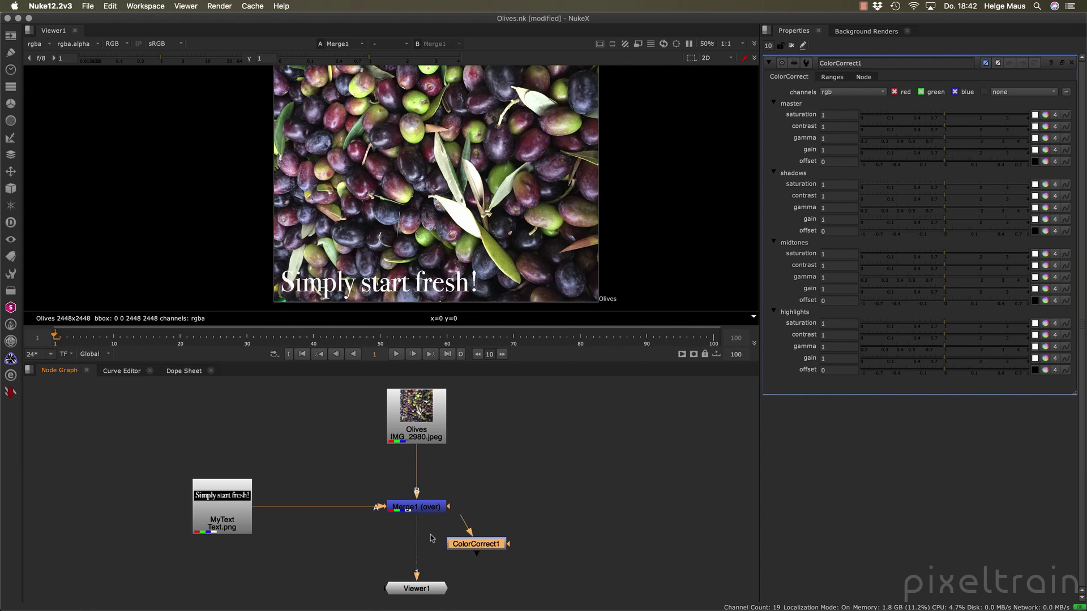
pyautogui.moveTo(491, 547); pyautogui.dragTo(419, 508)
pyautogui.moveTo(442, 553); pyautogui.dragTo(594, 554)
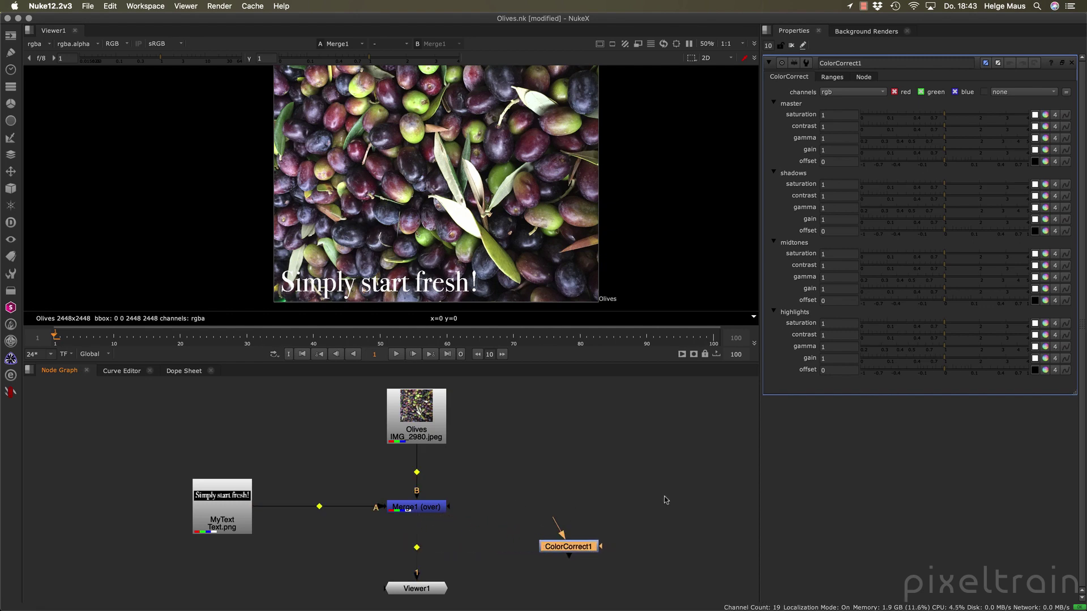
# Insert ColorCorrect1 between Olives and Merge1, move Viewer1 aside, and connect the viewer to ColorCorrect1
pyautogui.moveTo(586, 549); pyautogui.dragTo(562, 480)
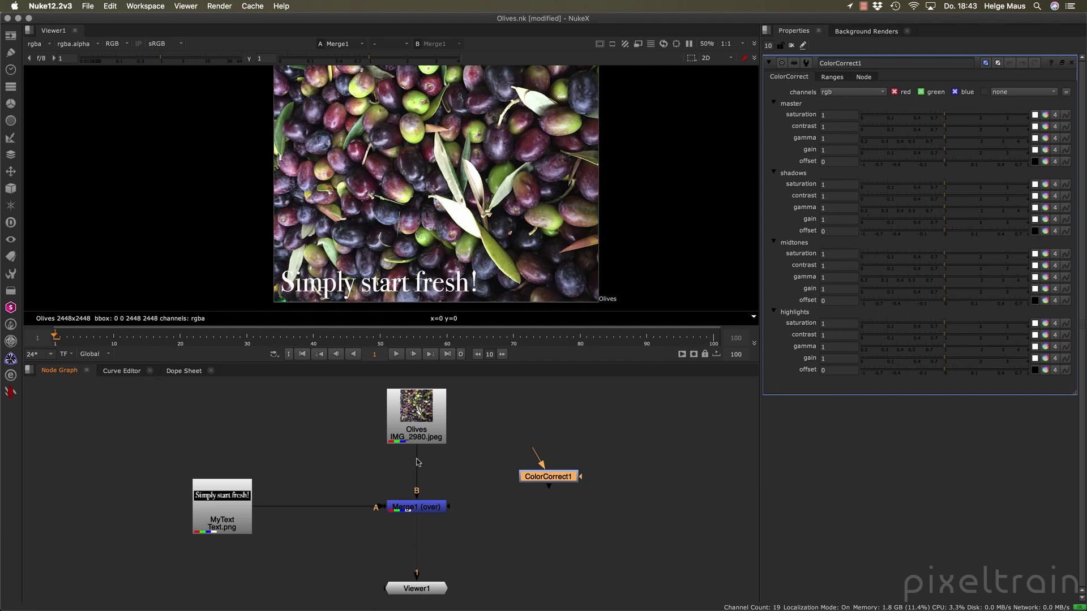
pyautogui.moveTo(572, 481); pyautogui.dragTo(437, 468)
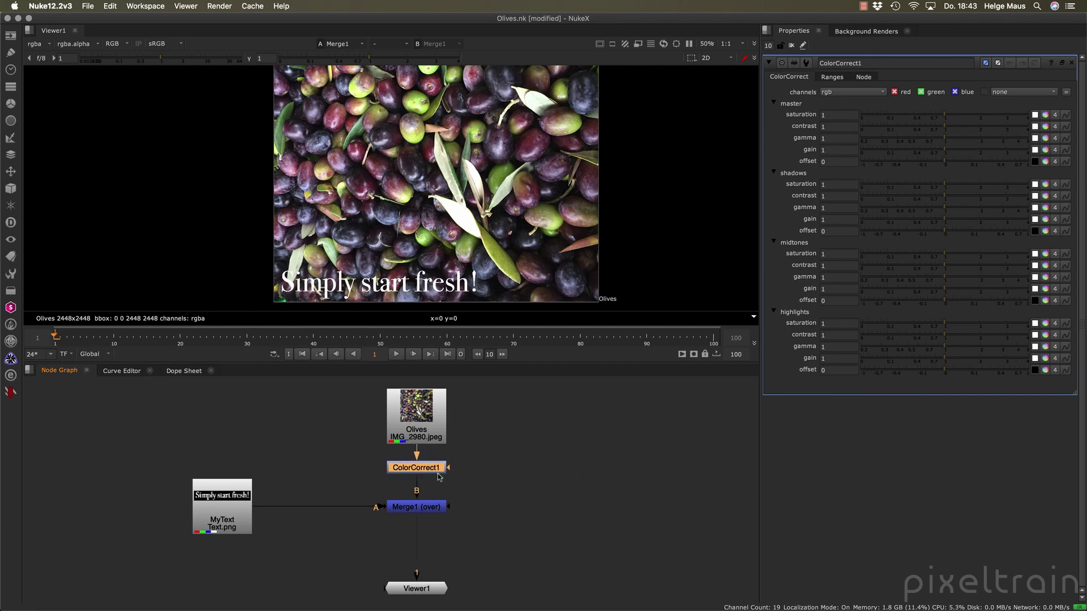
pyautogui.moveTo(415, 591); pyautogui.dragTo(578, 594)
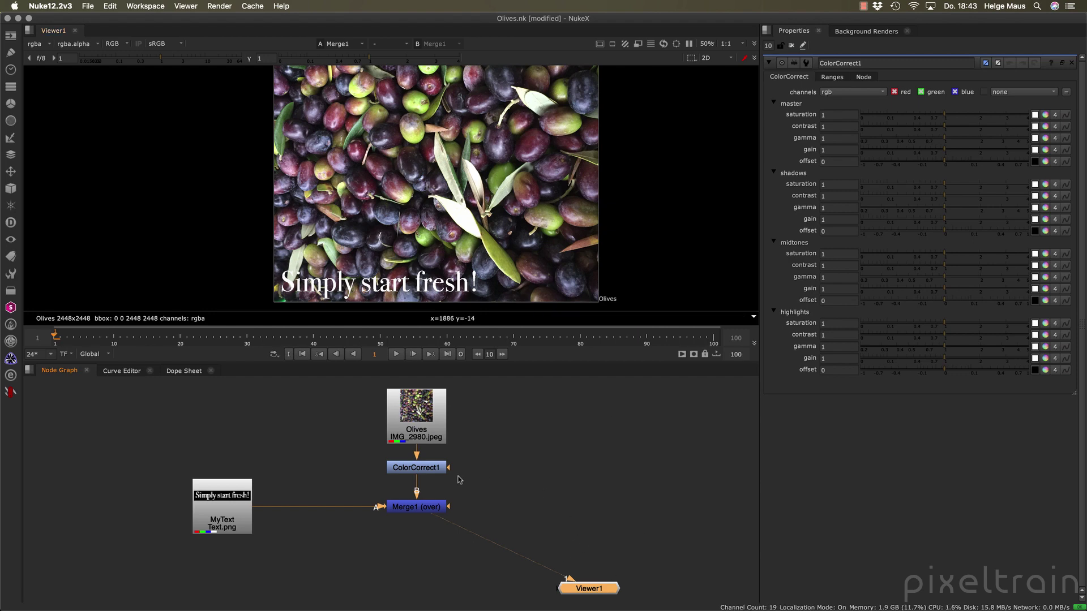
pyautogui.click(436, 471)
pyautogui.press('1')
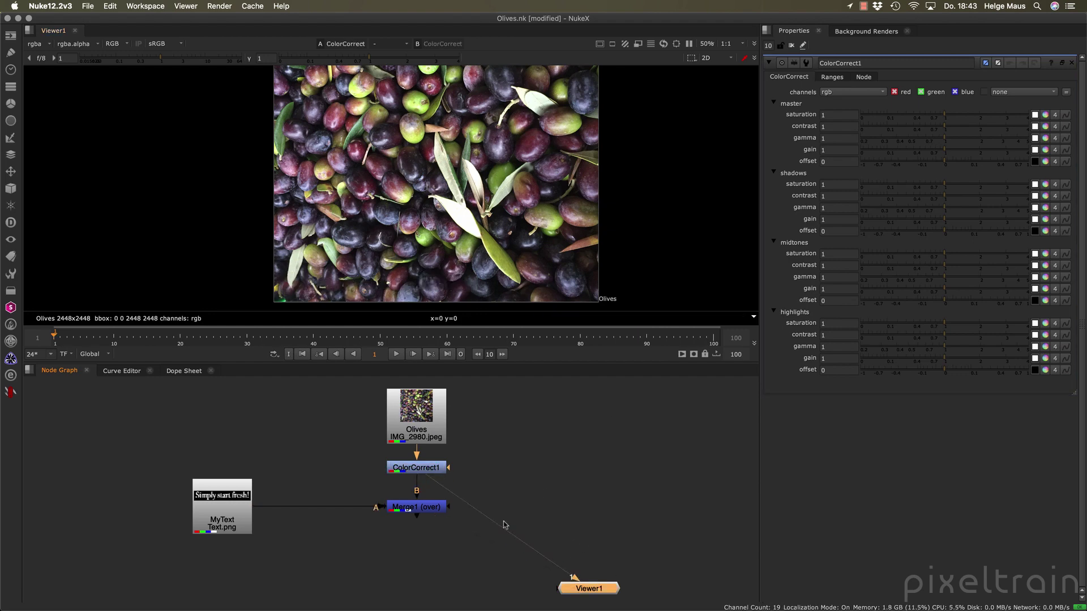
# Compare the outputs of Merge1, ColorCorrect1 and Olives in the viewer, ending on ColorCorrect1
pyautogui.scroll(-3, 540, 473)
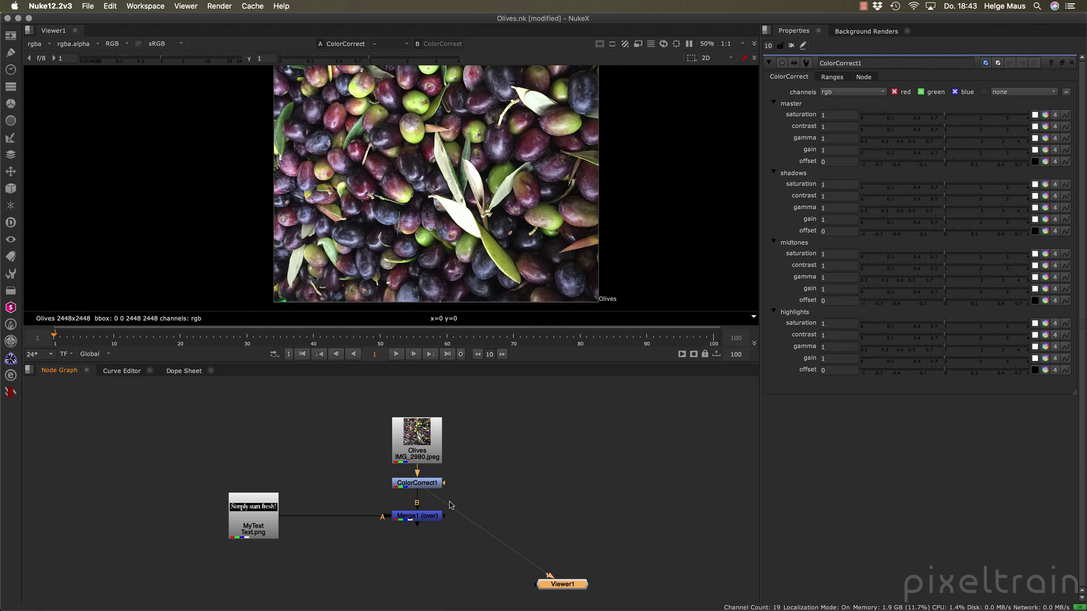
pyautogui.click(428, 520)
pyautogui.press('1')
pyautogui.moveTo(571, 587); pyautogui.dragTo(610, 587)
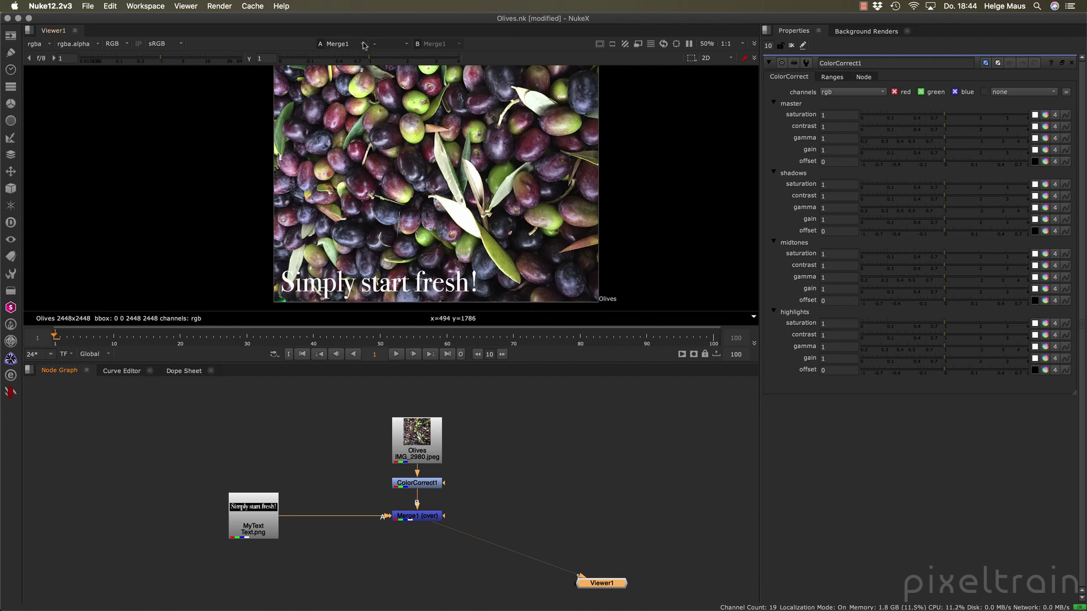
pyautogui.click(419, 483)
pyautogui.press('1')
pyautogui.click(419, 448)
pyautogui.press('1')
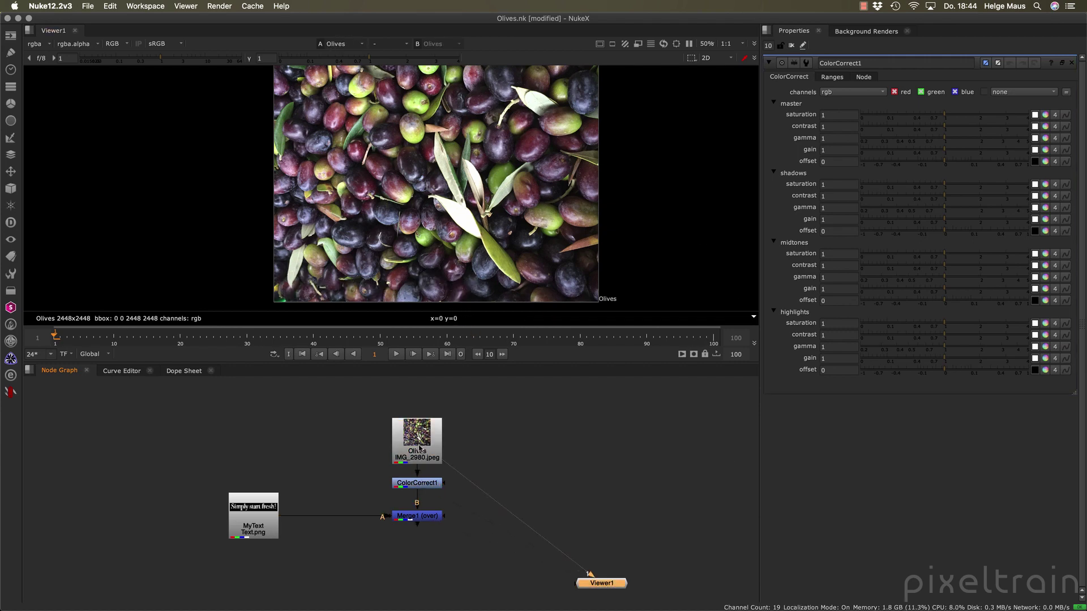
pyautogui.click(414, 484)
pyautogui.press('1')
pyautogui.click(433, 516)
pyautogui.press('1')
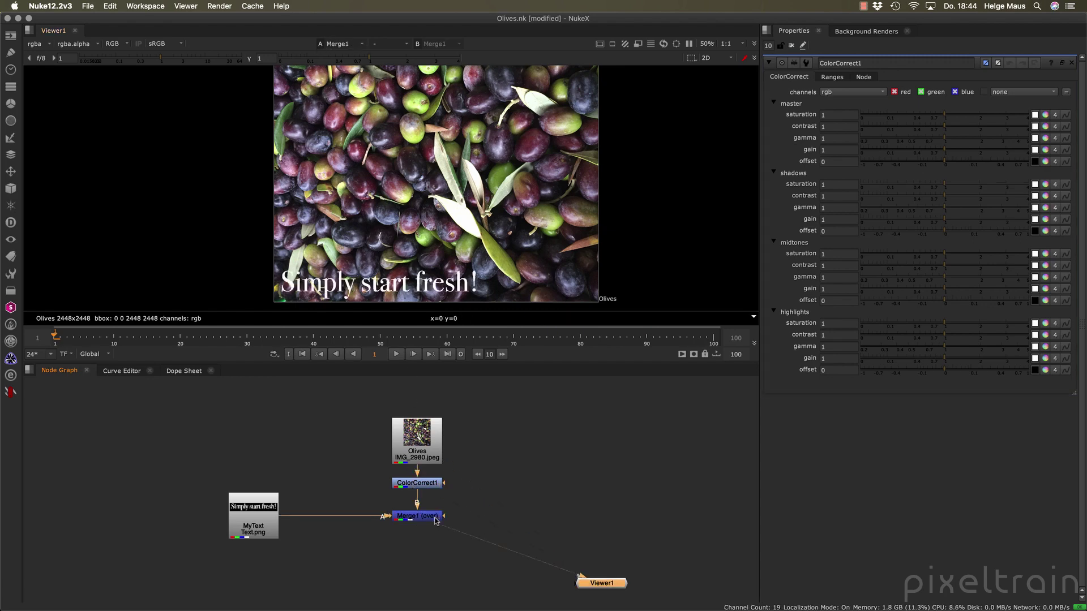
pyautogui.click(432, 485)
pyautogui.press('1')
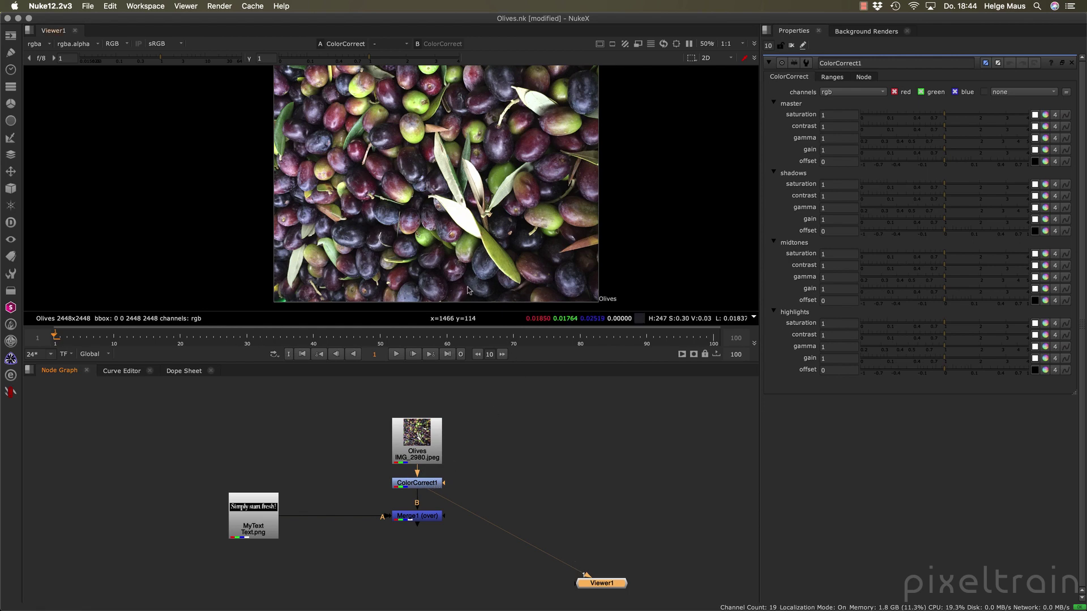
# Enlarge the viewer area, try a ColorCorrect1 master saturation of 1.68, reset it, and set it to 1.48
pyautogui.moveTo(520, 365); pyautogui.dragTo(524, 461)
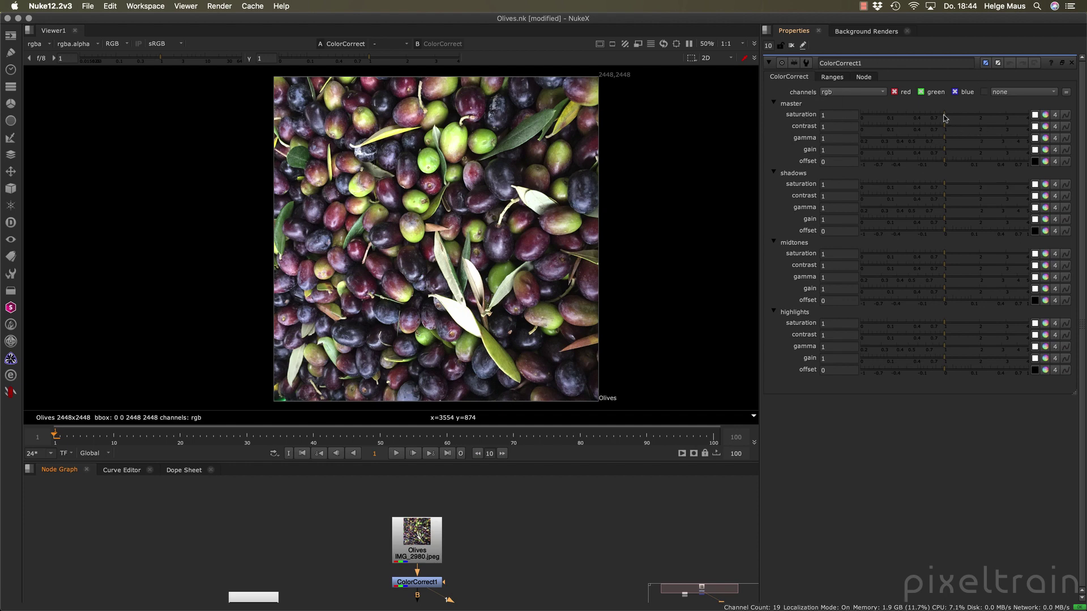
pyautogui.moveTo(944, 117); pyautogui.dragTo(970, 122)
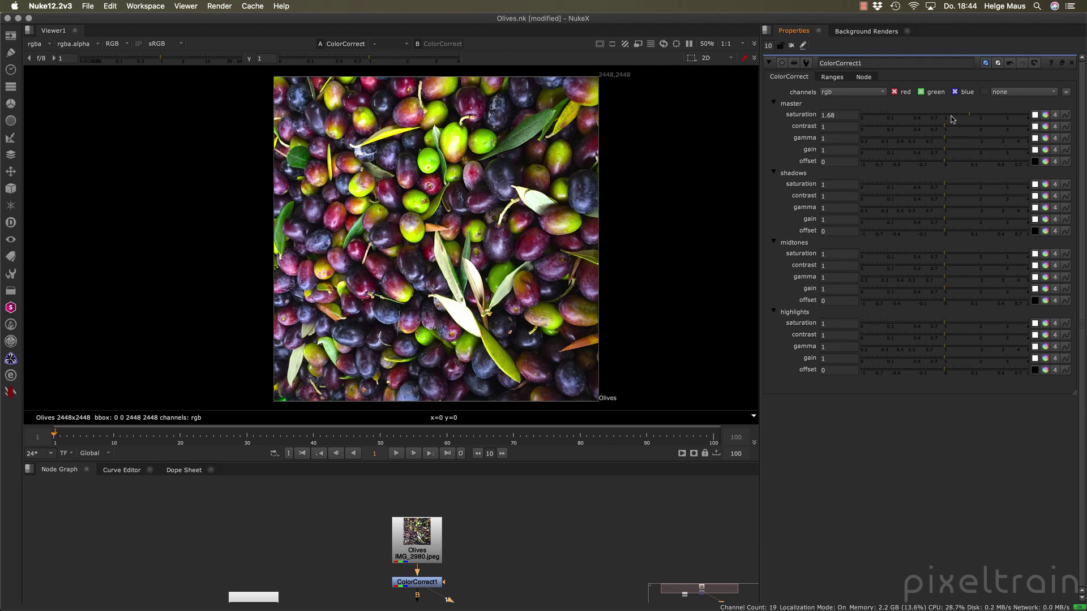
pyautogui.keyDown('super'); pyautogui.click(901, 117); pyautogui.keyUp('super')
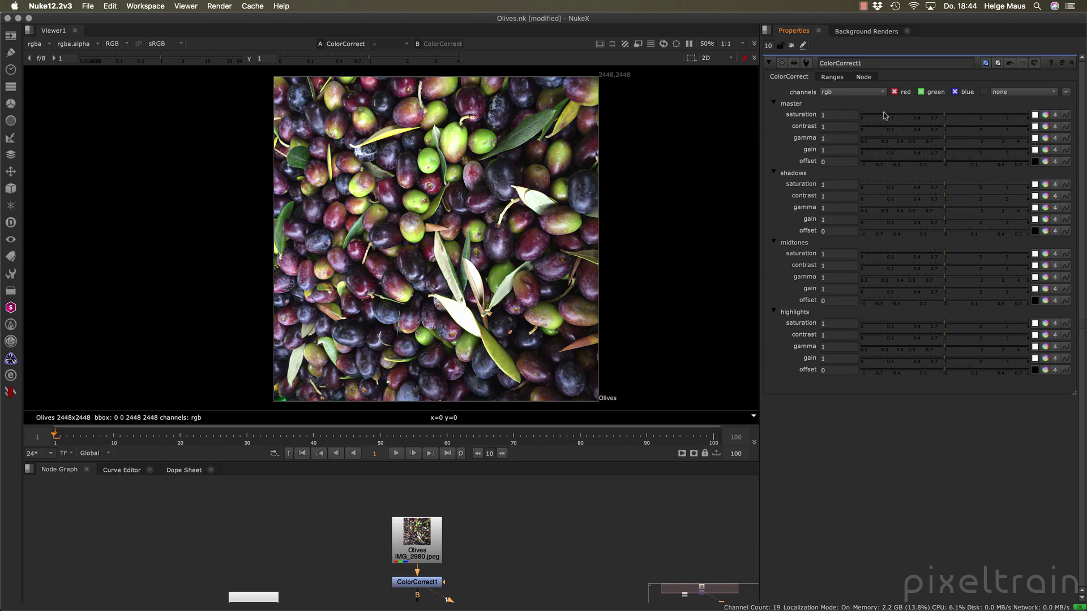
pyautogui.moveTo(944, 117); pyautogui.dragTo(963, 116)
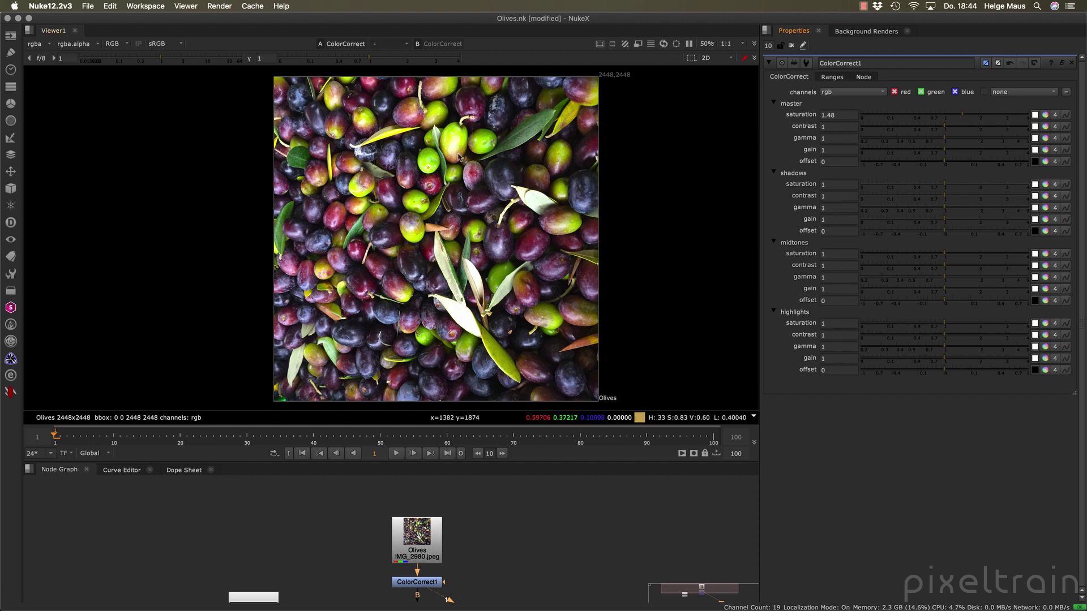
# Connect Viewer1 to Merge1, align it below the Merge node, and adjust the viewer area to fit the whole composite
pyautogui.moveTo(567, 467); pyautogui.dragTo(566, 341)
pyautogui.press('f')
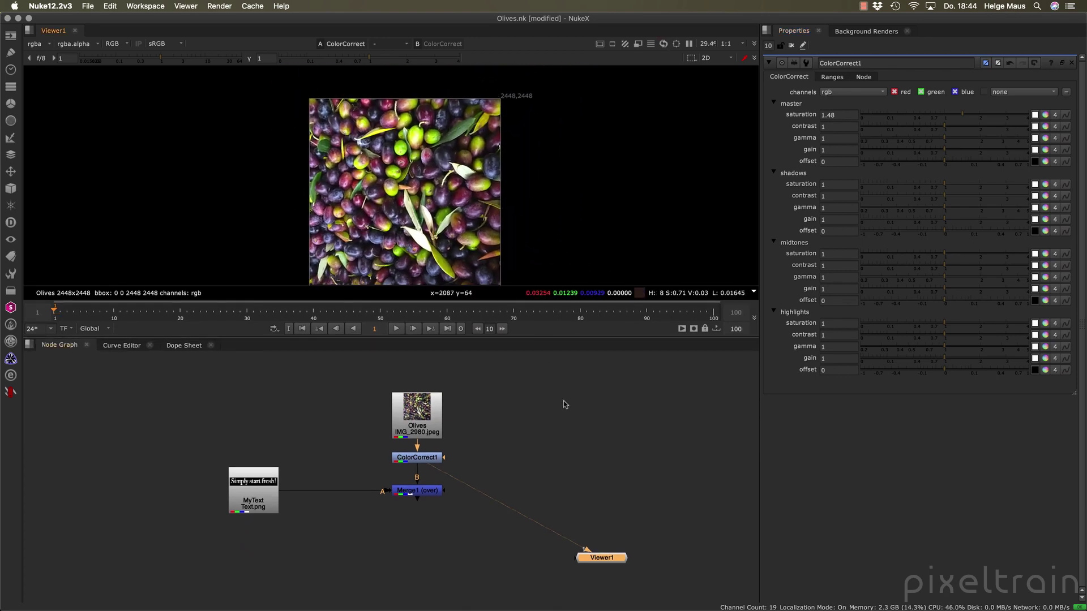
pyautogui.click(419, 492)
pyautogui.press('1')
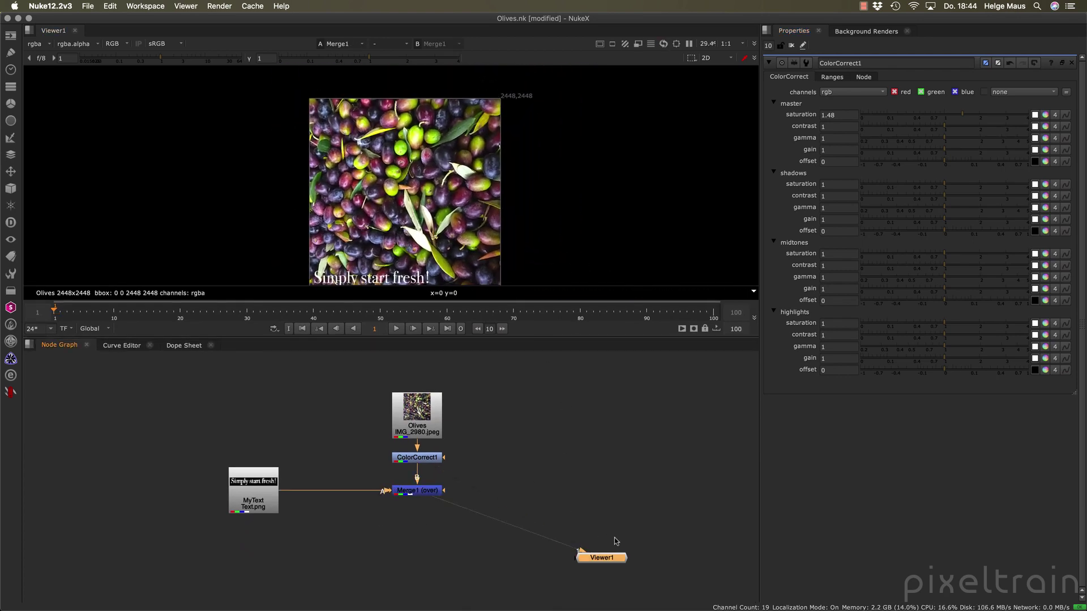
pyautogui.moveTo(605, 557); pyautogui.dragTo(422, 545)
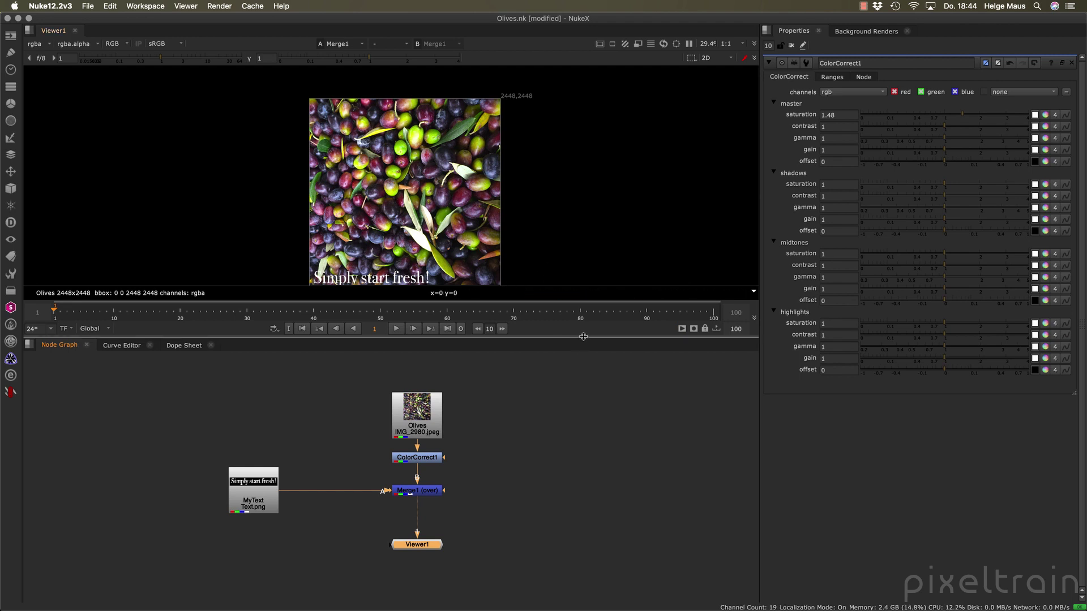
pyautogui.moveTo(584, 336); pyautogui.dragTo(583, 371)
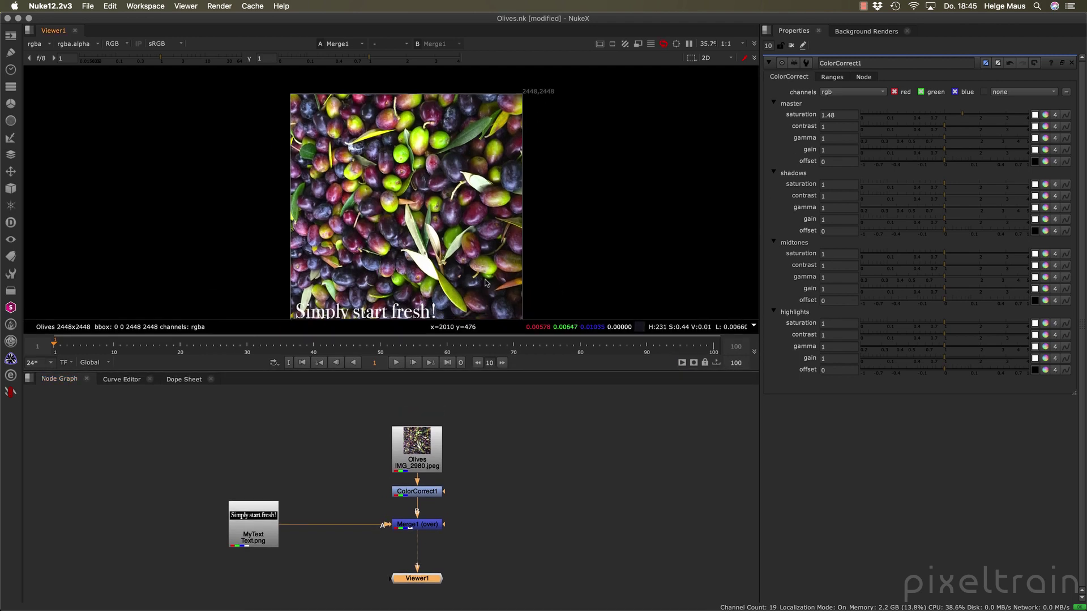
pyautogui.moveTo(485, 281); pyautogui.dragTo(489, 266, button='middle')
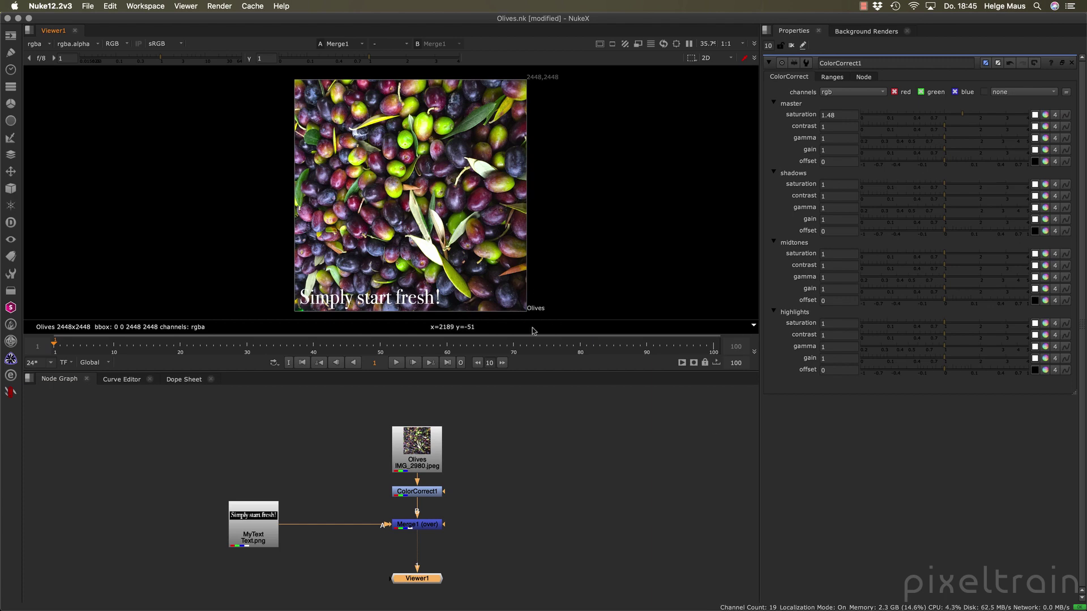
# Open the properties of Merge1 and of MyText, and close all properties except those of MyText
pyautogui.doubleClick(436, 525)
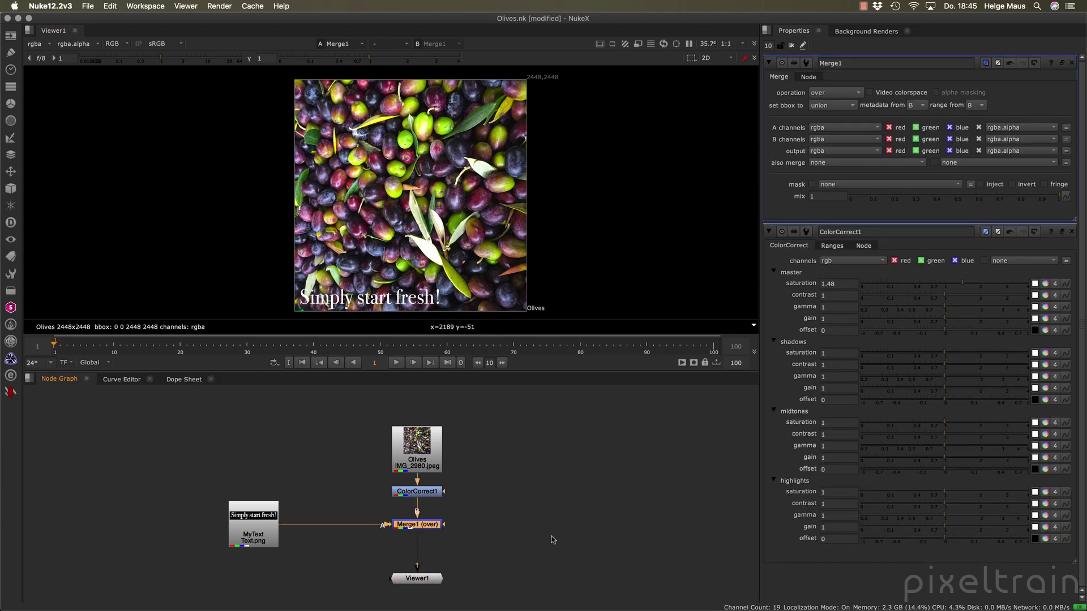
pyautogui.click(1071, 231)
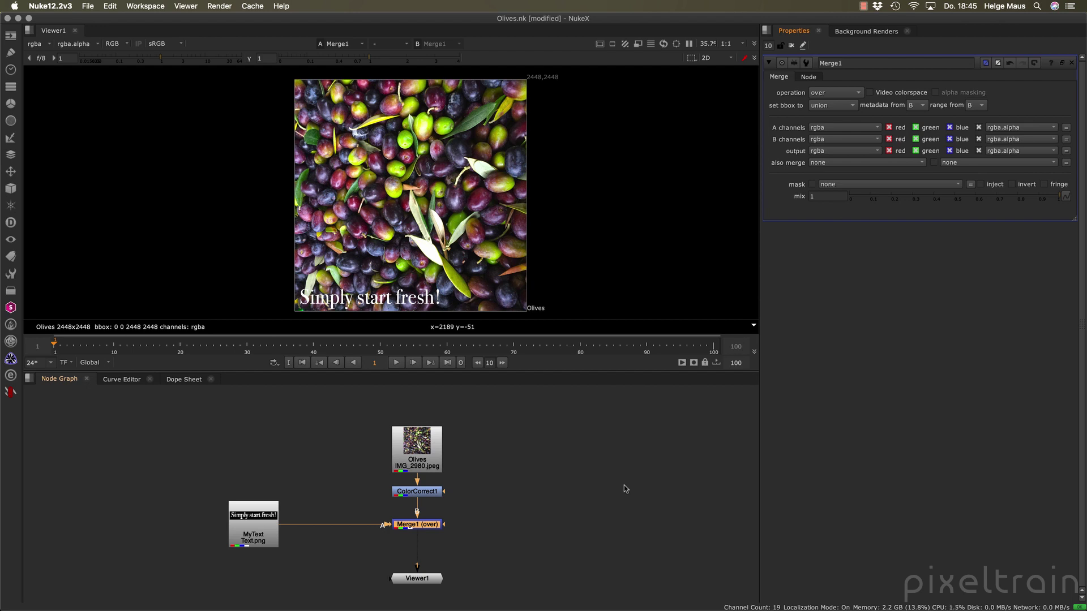
pyautogui.click(253, 526)
pyautogui.doubleClick(253, 525)
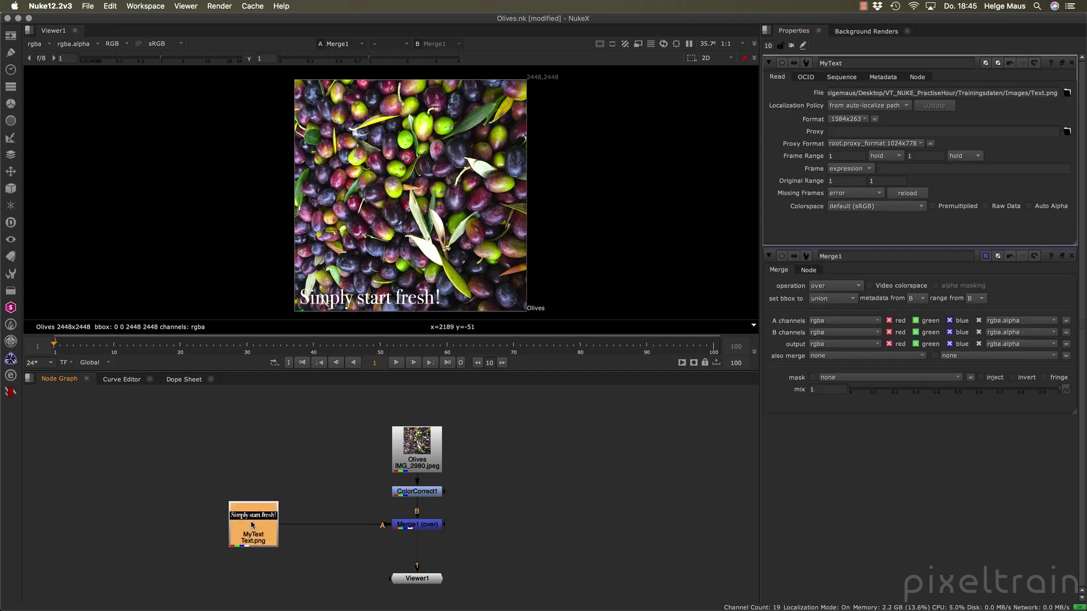
pyautogui.click(1072, 256)
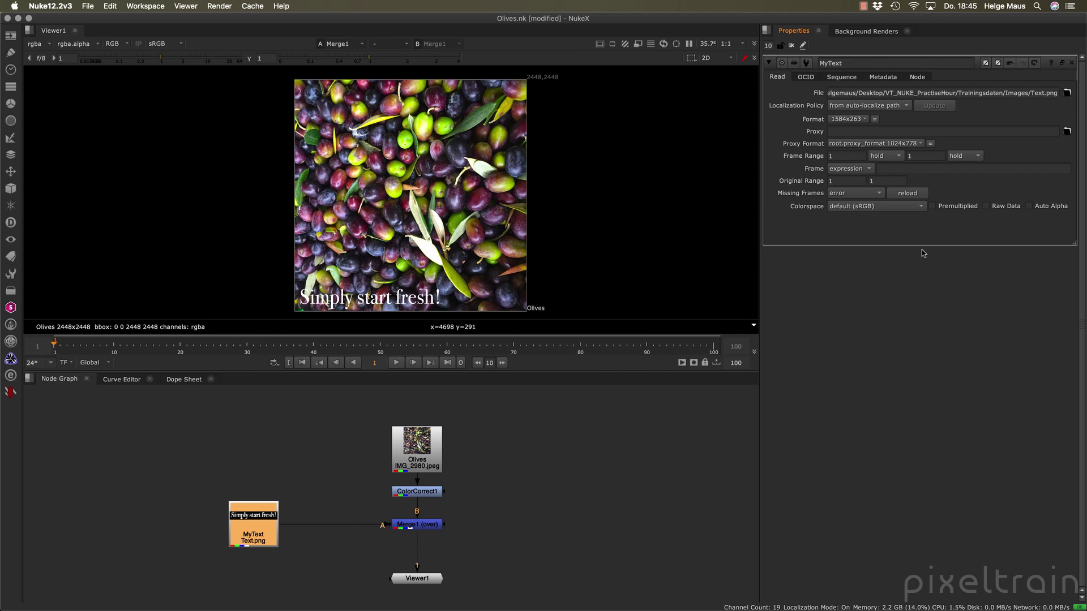
# Look up the Transform node, move MyText farther from Merge1, and add a Transform node in line between them
pyautogui.click(12, 174)
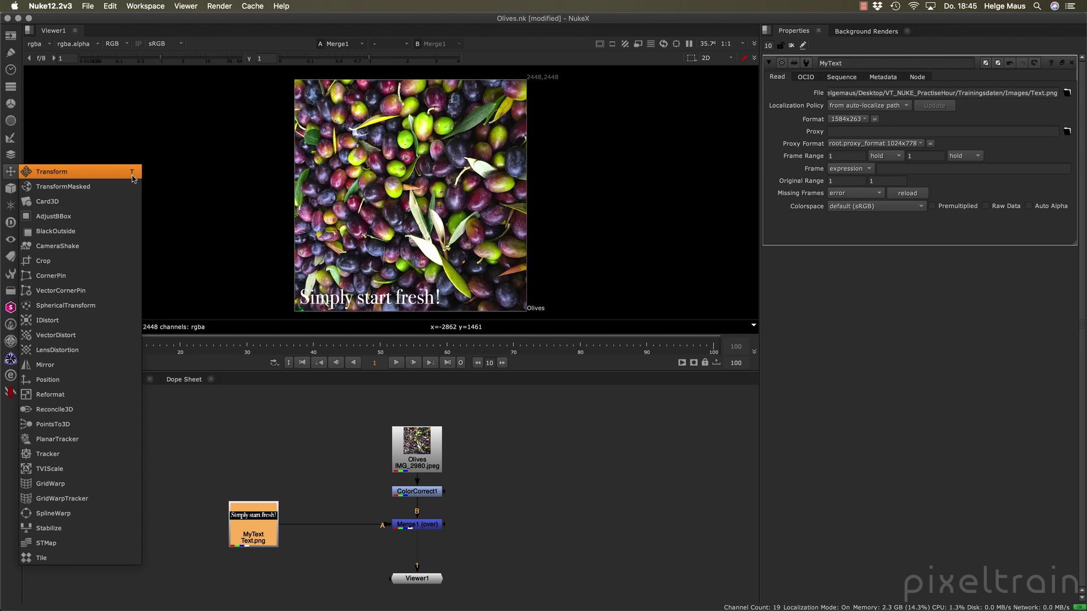
pyautogui.click(582, 473)
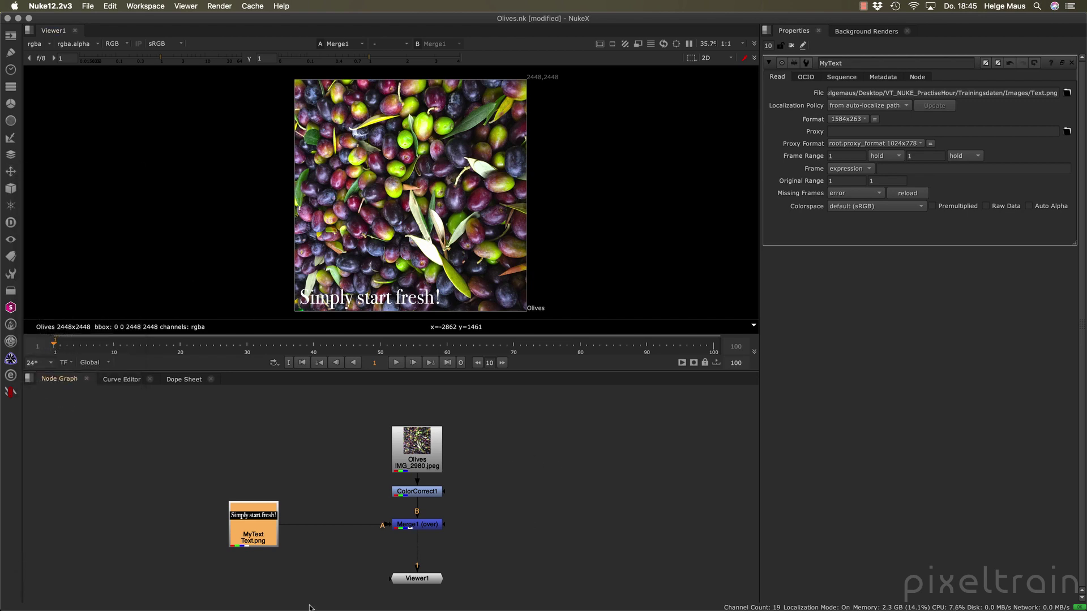
pyautogui.click(302, 595)
pyautogui.moveTo(249, 530); pyautogui.dragTo(184, 533)
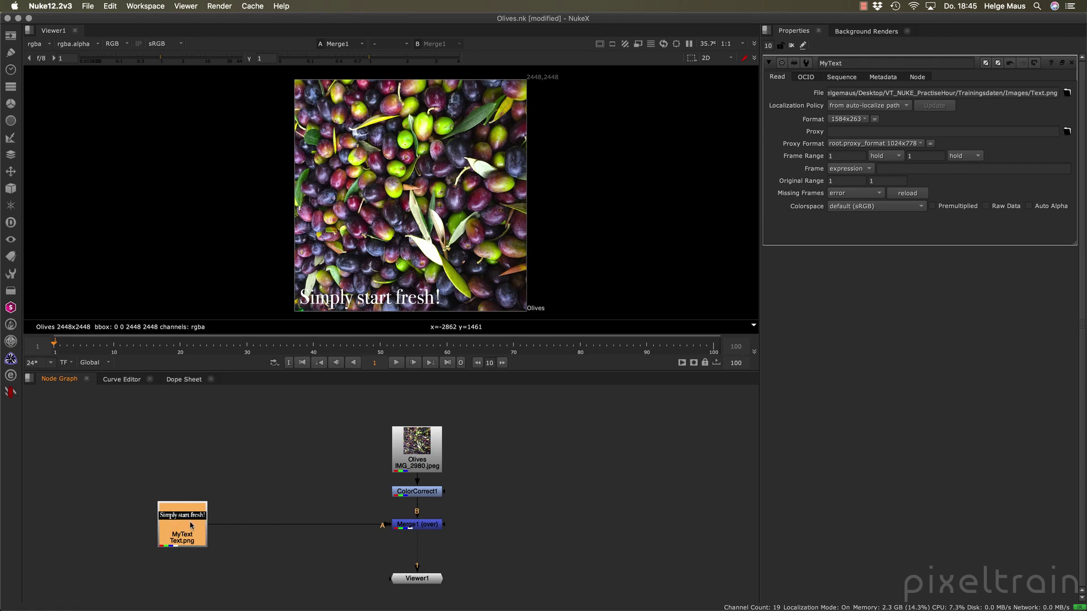
pyautogui.press('t')
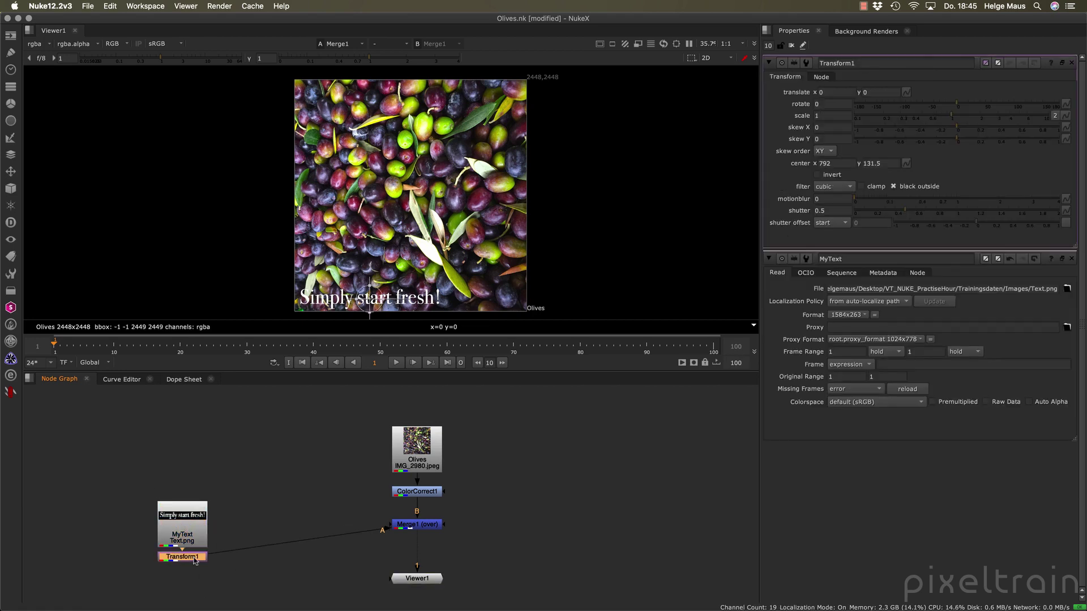
pyautogui.moveTo(195, 560); pyautogui.dragTo(263, 528)
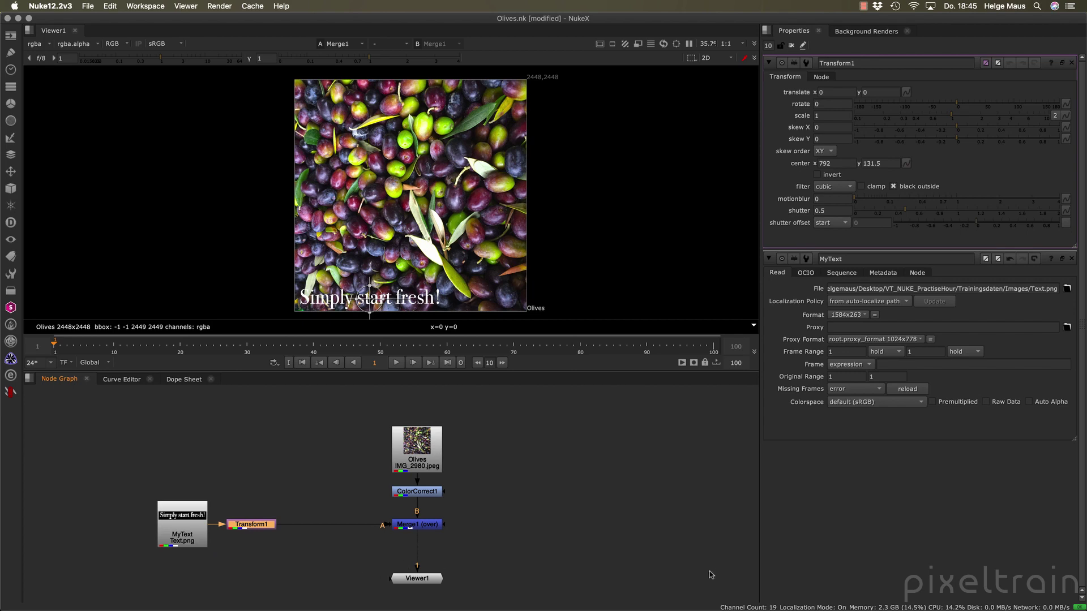
# Close the MyText properties and move the text with the Transform1 handle to about translate x 571, y 330
pyautogui.click(1071, 258)
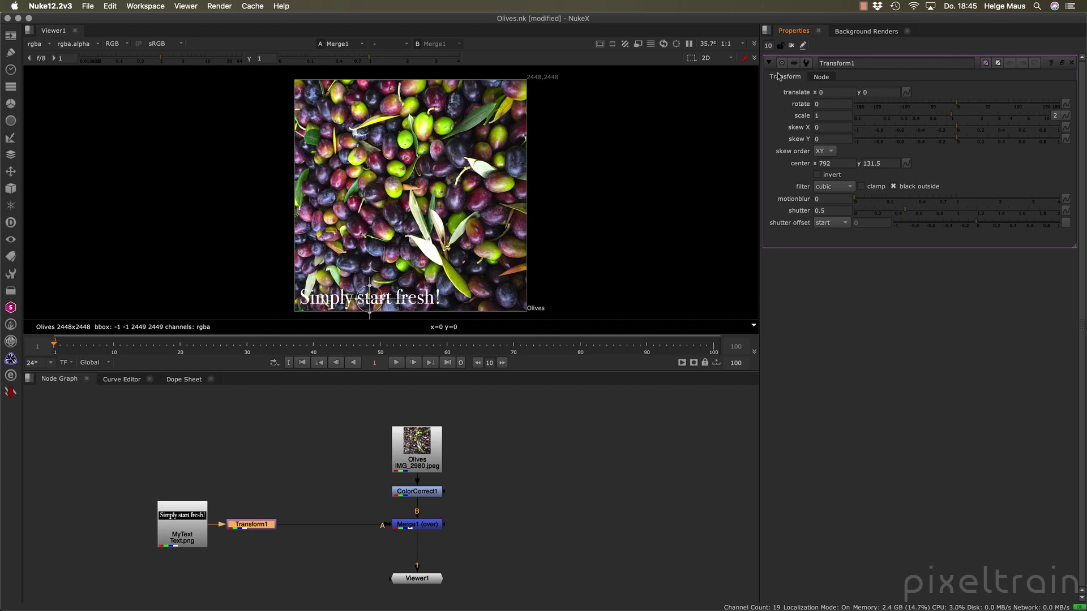
pyautogui.moveTo(568, 240); pyautogui.dragTo(650, 177, button='middle')
pyautogui.scroll(5, 464, 263)
pyautogui.moveTo(509, 247); pyautogui.dragTo(498, 272, button='middle')
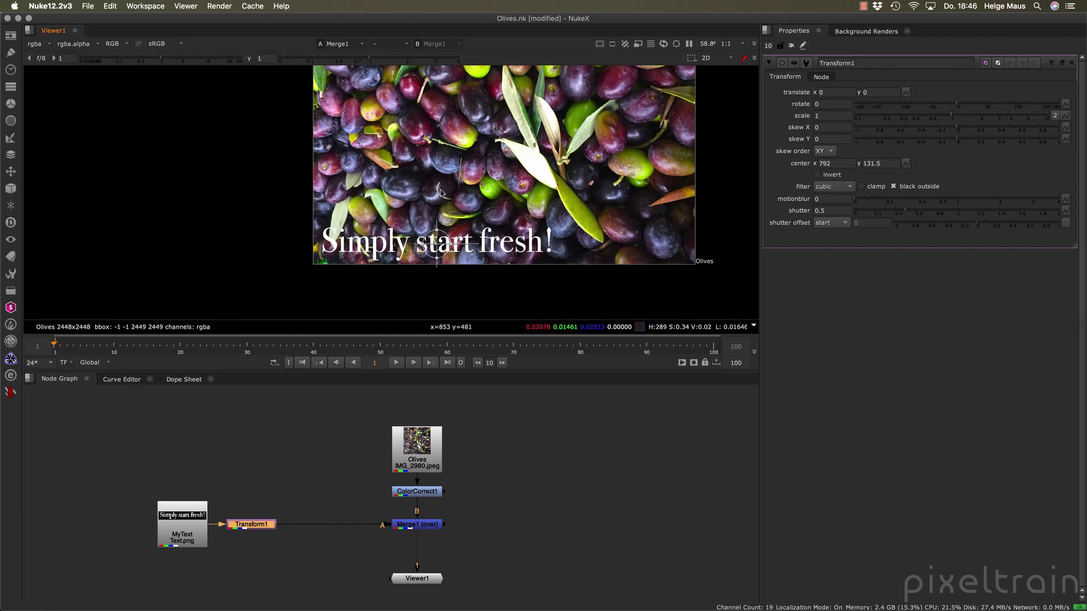
pyautogui.moveTo(494, 270); pyautogui.dragTo(442, 291, button='middle')
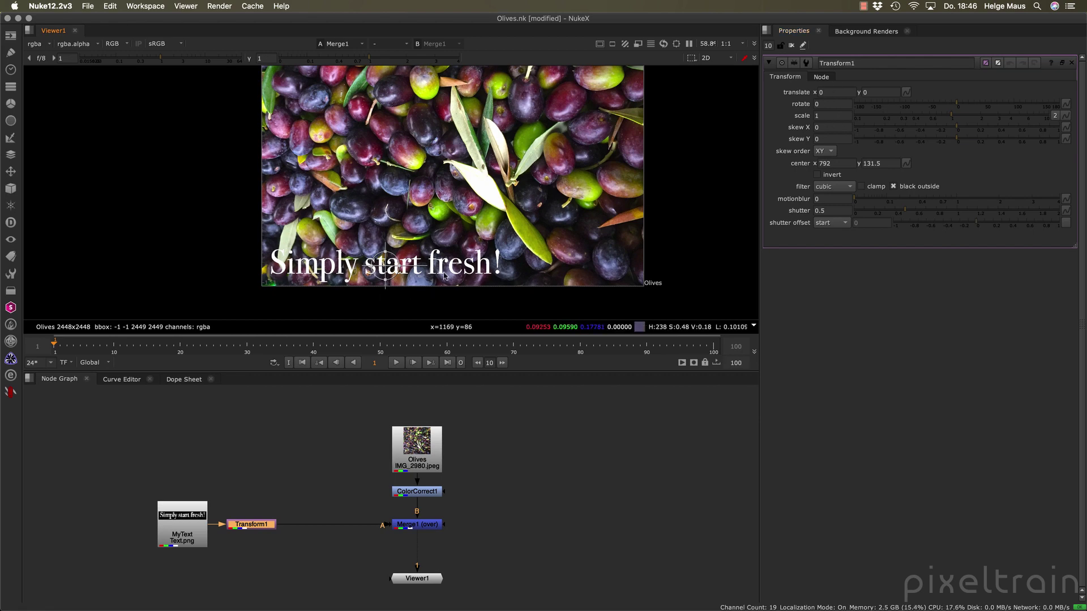
pyautogui.scroll(5, 436, 272)
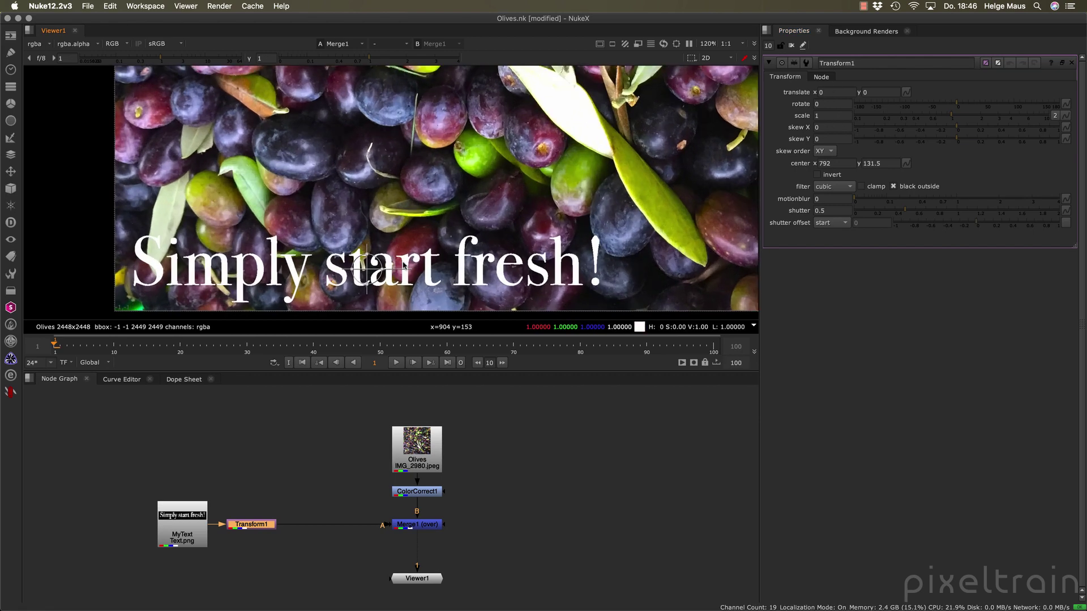
pyautogui.scroll(-5, 403, 264)
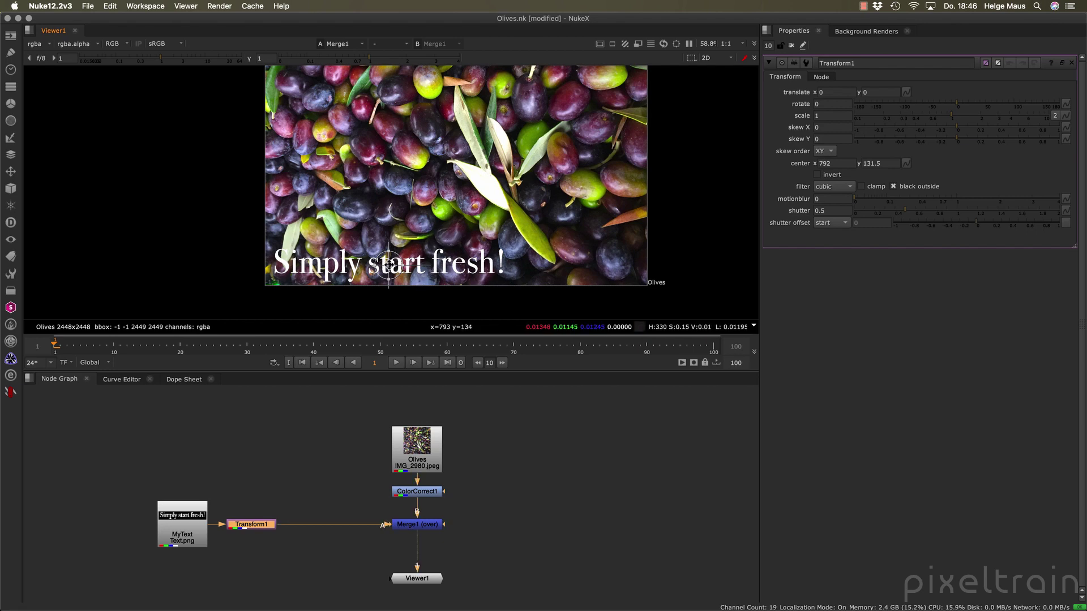
pyautogui.moveTo(389, 266); pyautogui.dragTo(478, 216)
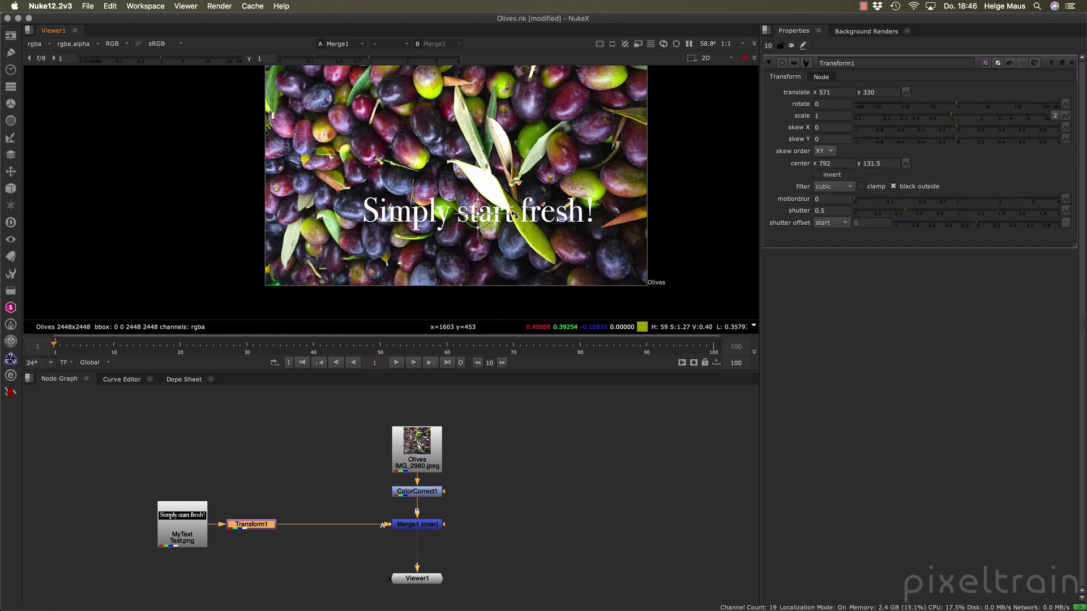
# Try rotating the text clockwise and scaling it with the Transform1 handles, resetting the rotation and undoing the scaling
pyautogui.moveTo(514, 214)
pyautogui.mouseDown()
pyautogui.moveTo(501, 187)
pyautogui.moveTo(520, 199)
pyautogui.moveTo(522, 227)
pyautogui.mouseUp()
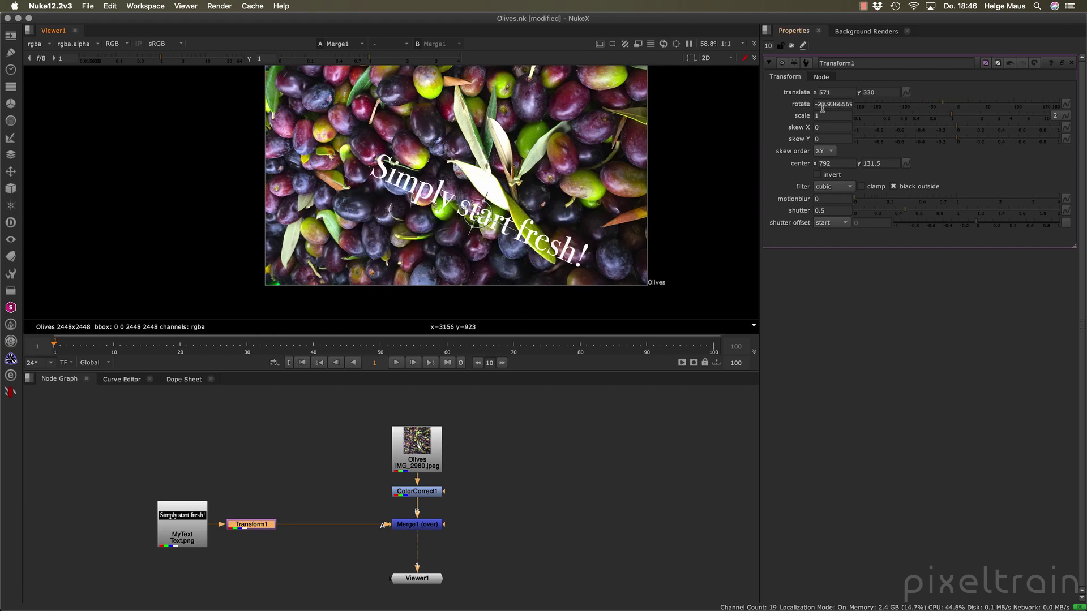
pyautogui.keyDown('super'); pyautogui.click(924, 104); pyautogui.keyUp('super')
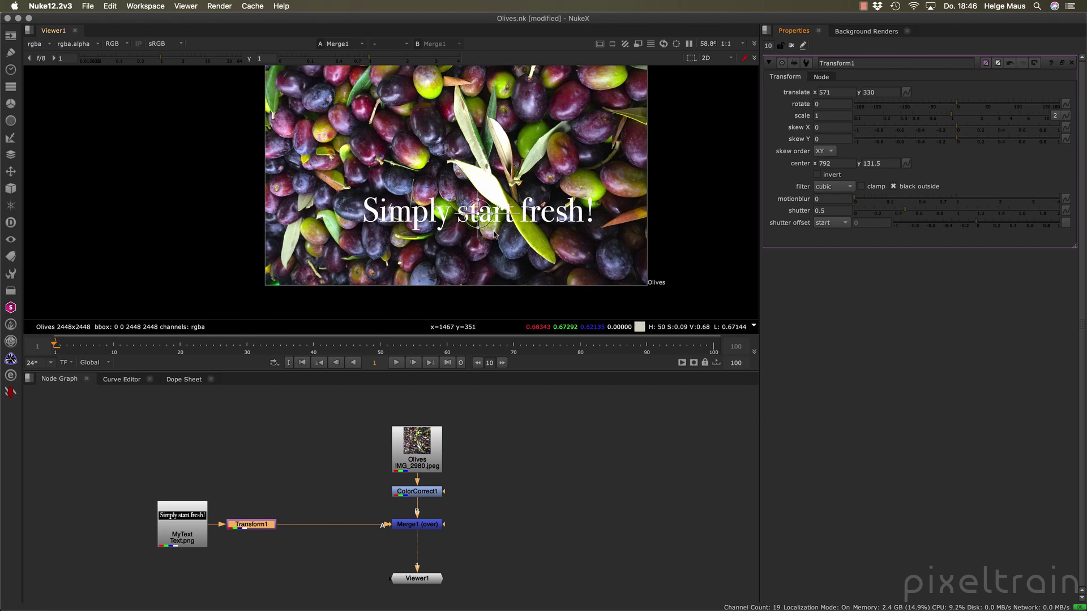
pyautogui.moveTo(490, 225); pyautogui.dragTo(506, 235)
pyautogui.press('super+z')
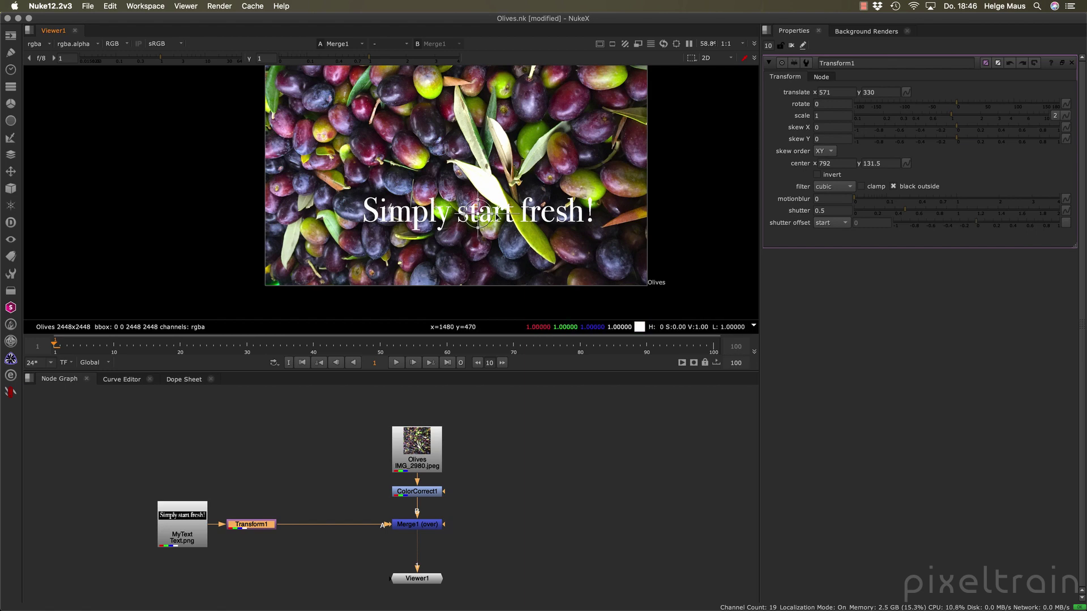
# Try skewing the text with the Transform1 handle to a skew X of about -0.88, and reset it
pyautogui.moveTo(492, 212)
pyautogui.mouseDown()
pyautogui.moveTo(506, 212)
pyautogui.moveTo(485, 206)
pyautogui.mouseUp()
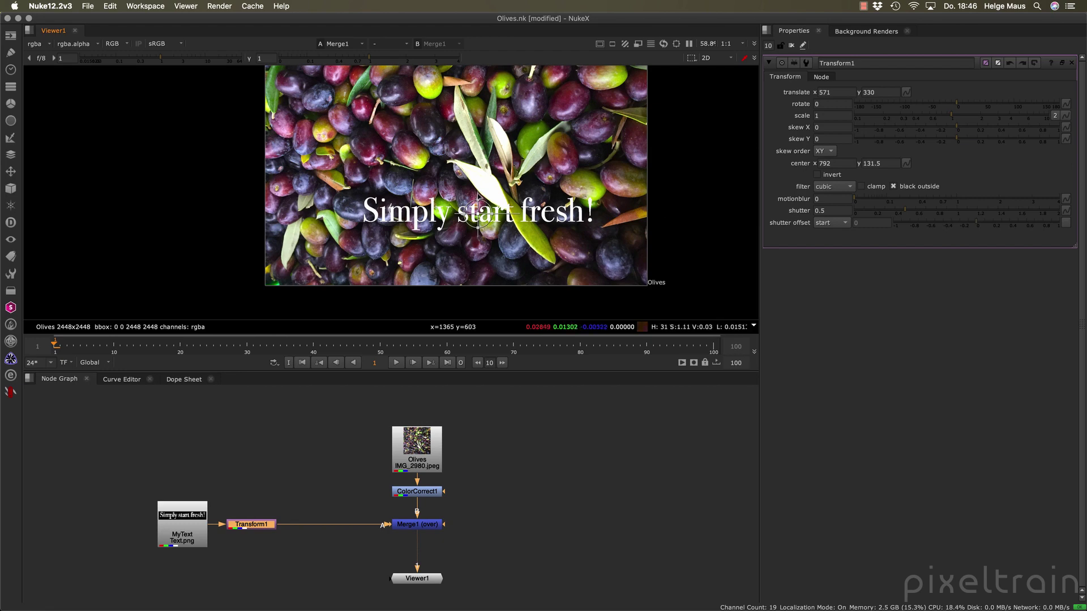
pyautogui.moveTo(482, 240); pyautogui.dragTo(504, 245)
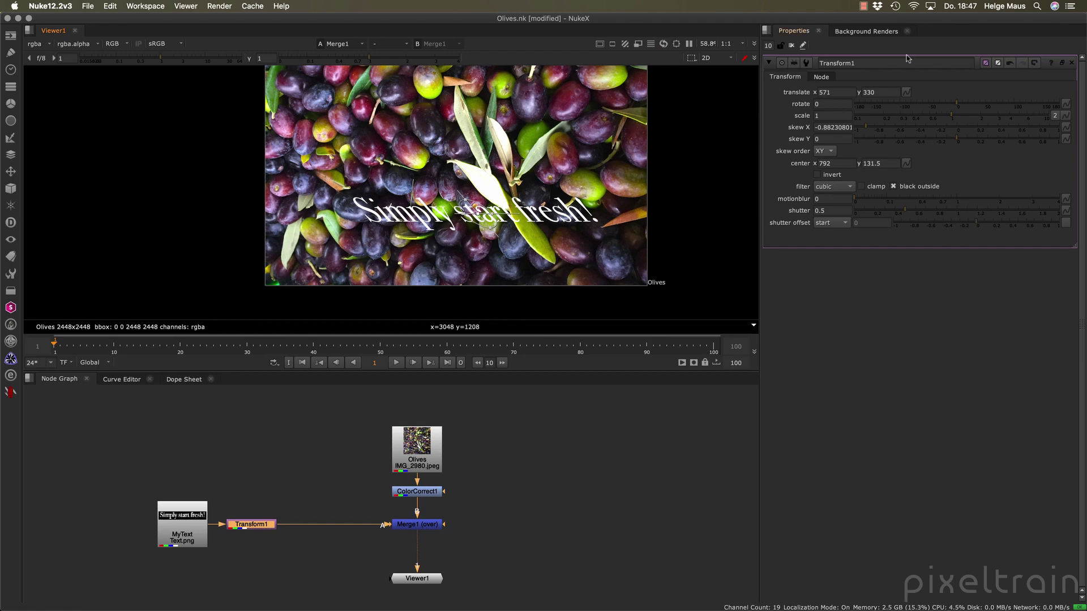
pyautogui.keyDown('super'); pyautogui.click(926, 128); pyautogui.keyUp('super')
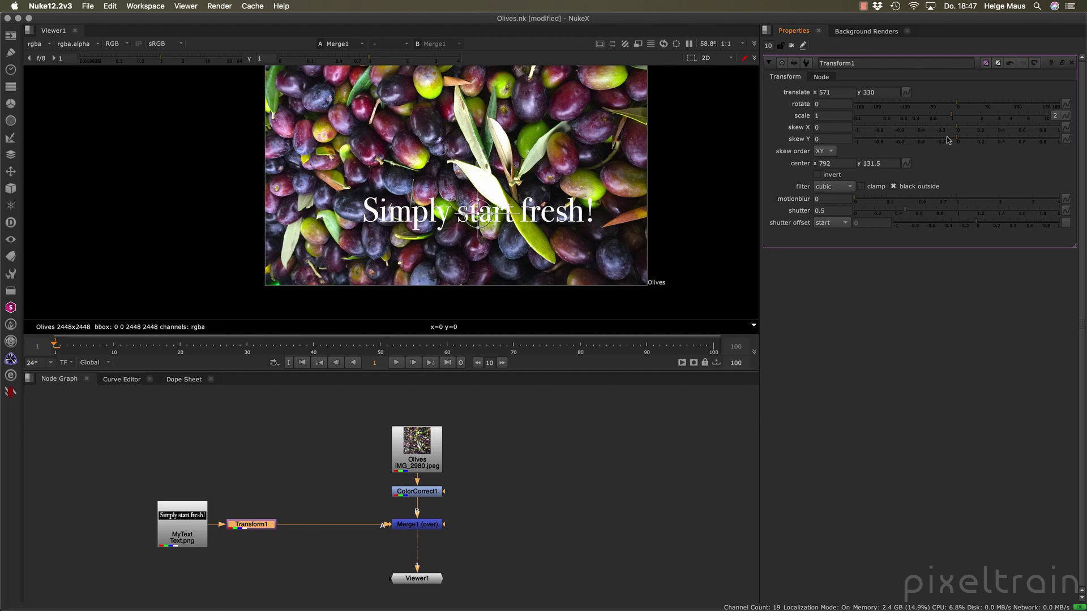
# Try rotating the text about 5.18 degrees around a pivot near its left end, and set the Transform1 center to 0, 0
pyautogui.moveTo(479, 218); pyautogui.dragTo(475, 196)
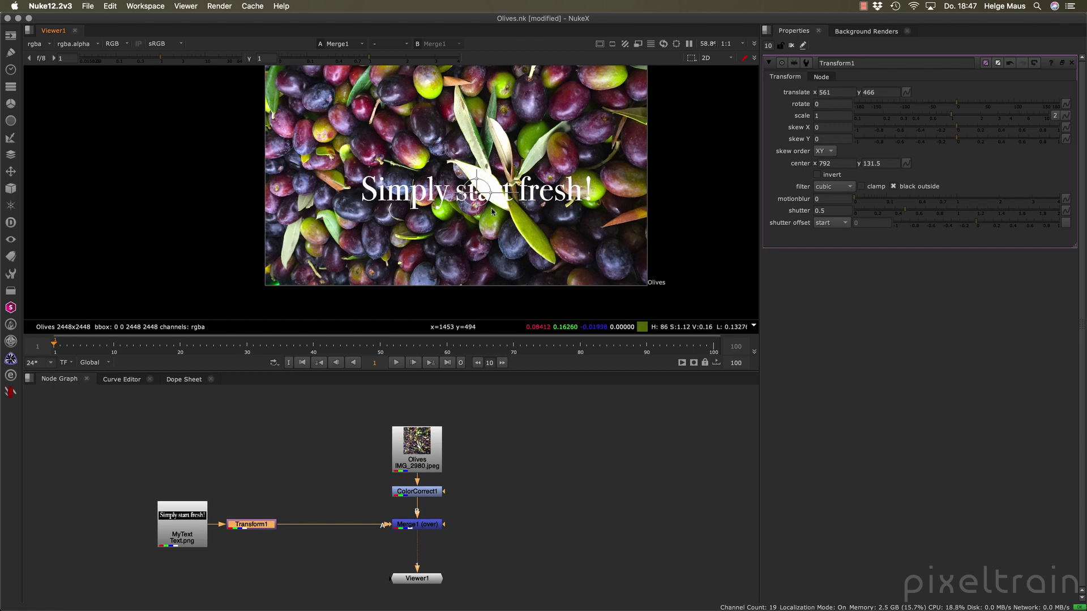
pyautogui.keyDown('ctrl'); pyautogui.moveTo(492, 208); pyautogui.dragTo(413, 194); pyautogui.keyUp('ctrl')
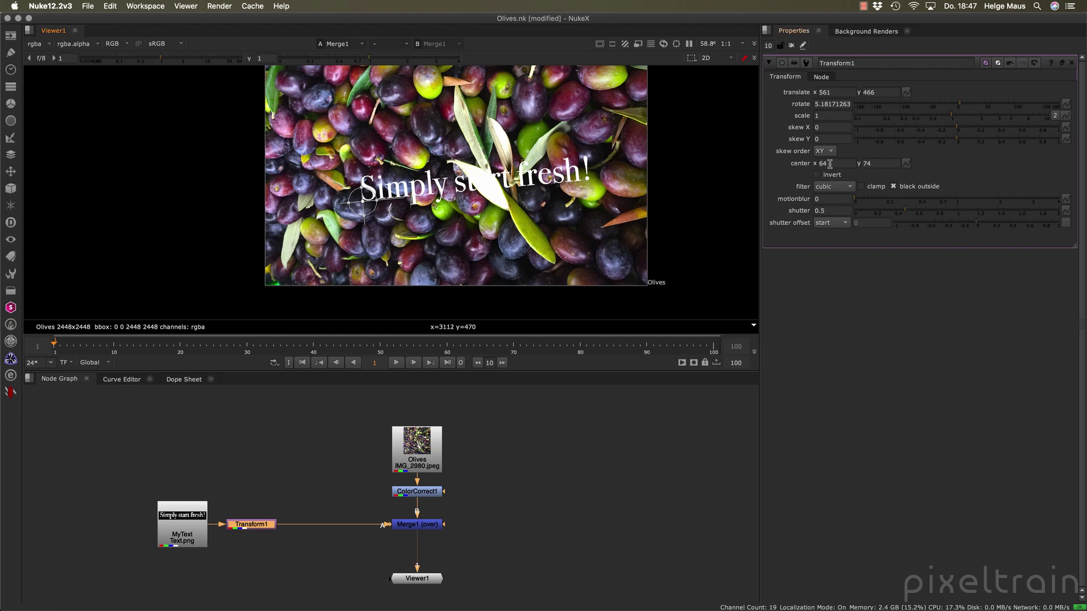
pyautogui.click(836, 164)
pyautogui.press('Tab')
pyautogui.write('0')
pyautogui.press('Return')
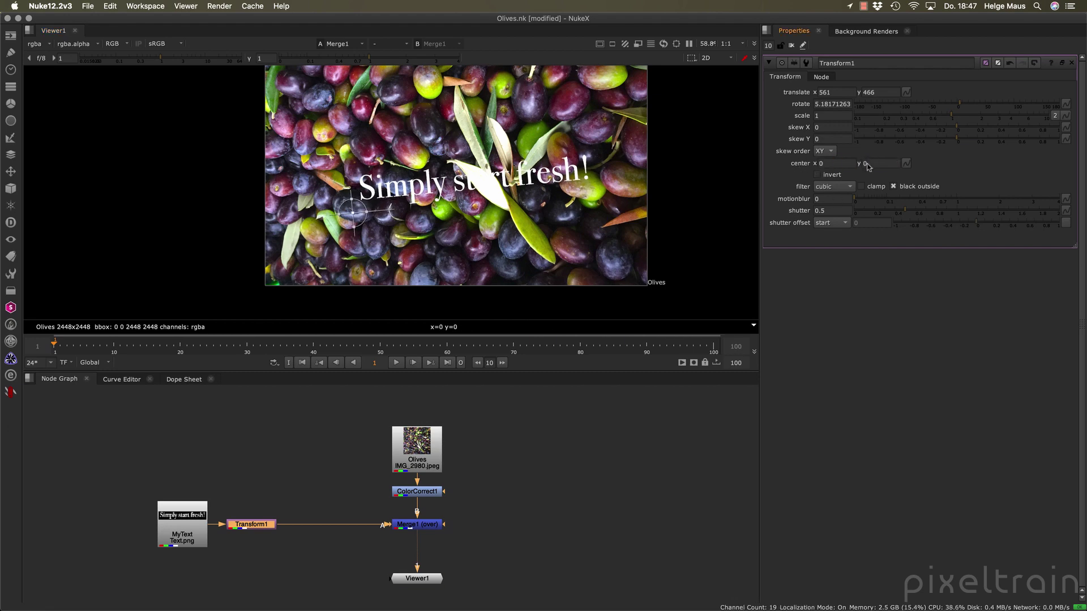
# Recenter the pivot at about 787, 133 with rotation reset, and move the text to the photo's bottom-right corner at translate 872, -1
pyautogui.keyDown('super'); pyautogui.moveTo(356, 212); pyautogui.dragTo(475, 183); pyautogui.keyUp('super')
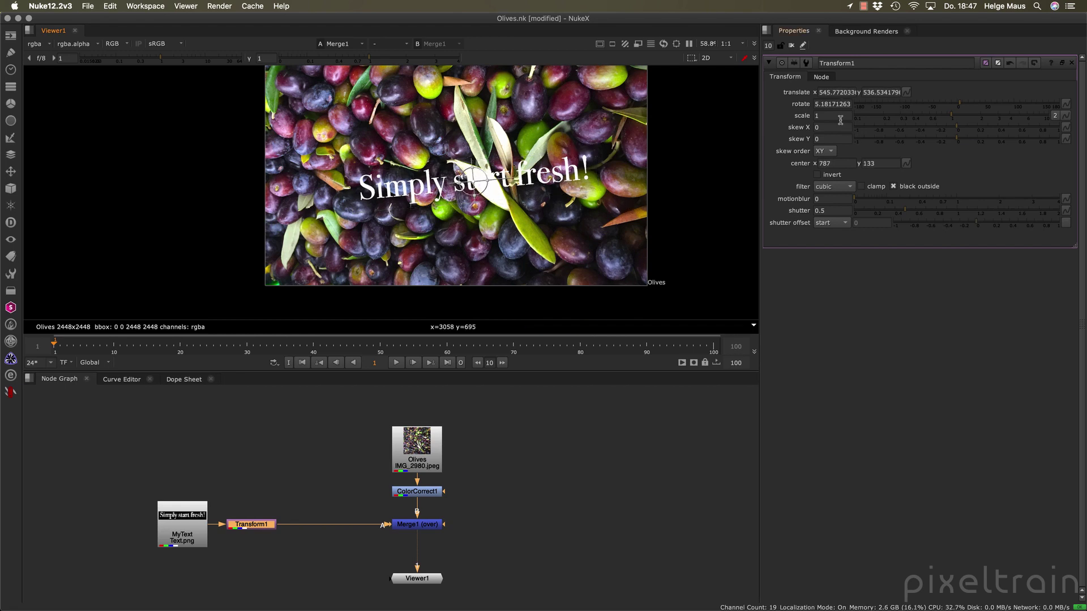
pyautogui.keyDown('super'); pyautogui.click(943, 101); pyautogui.keyUp('super')
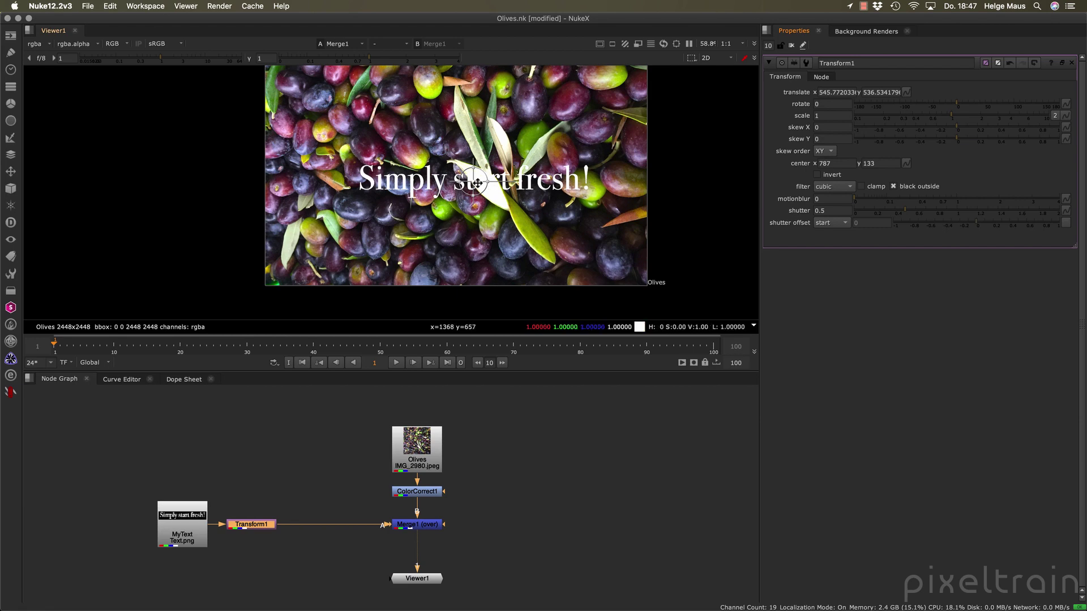
pyautogui.moveTo(477, 182); pyautogui.dragTo(523, 263)
pyautogui.click(538, 482)
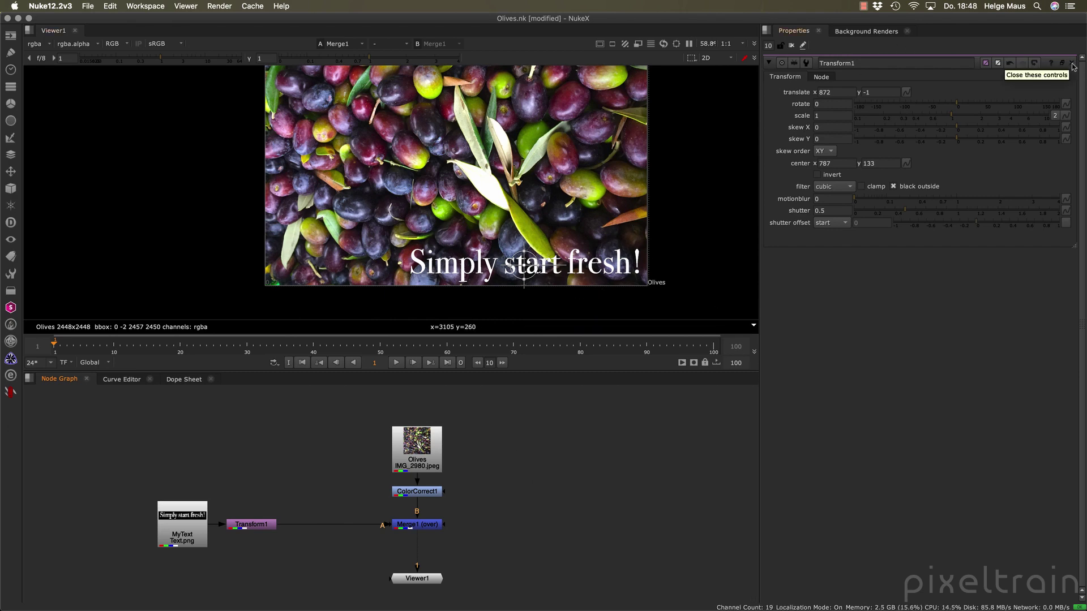
# Collapse and expand the Transform1 properties to compare the viewer with and without the transform handles
pyautogui.click(768, 63)
pyautogui.click(769, 63)
pyautogui.click(769, 62)
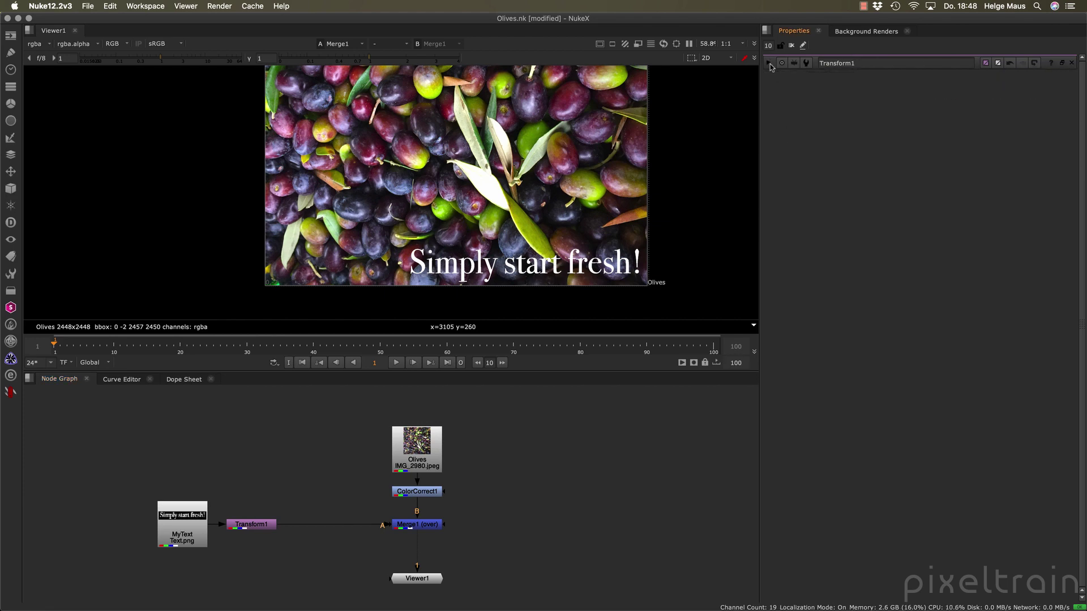
pyautogui.click(769, 62)
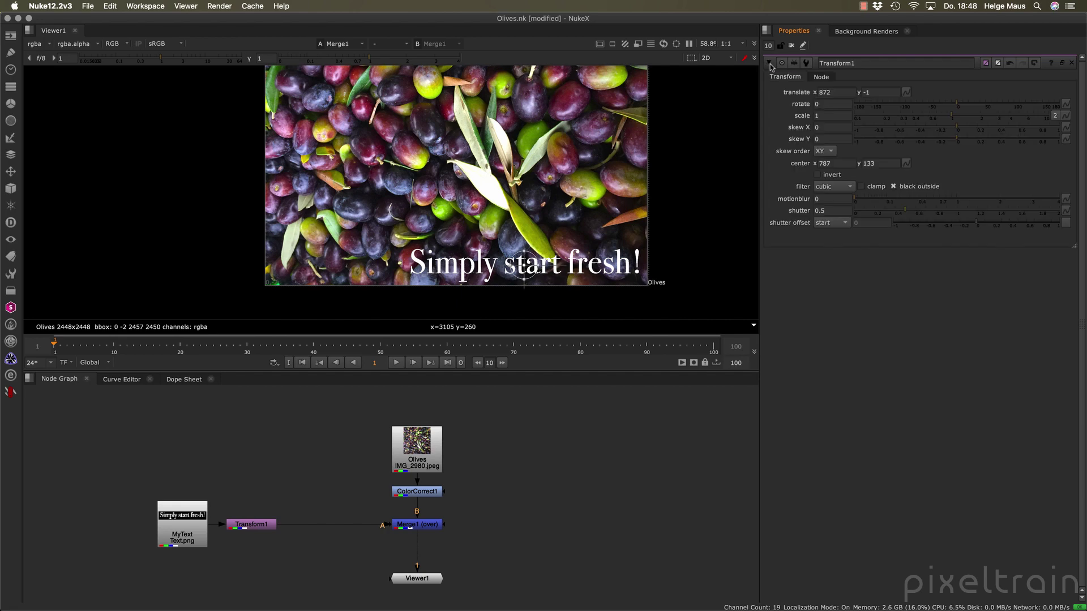
pyautogui.click(768, 63)
pyautogui.click(769, 62)
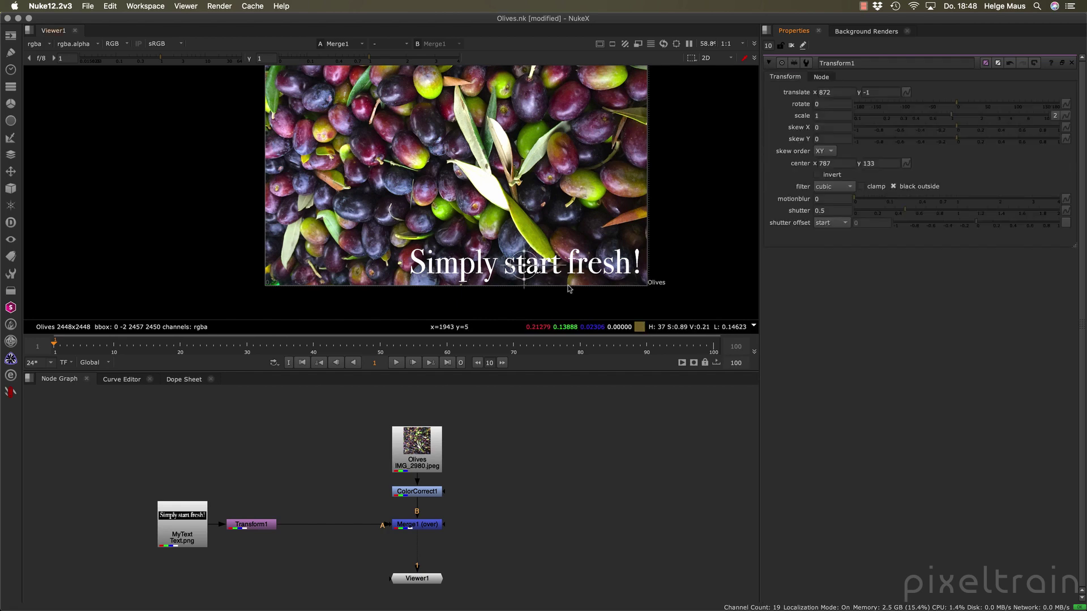
# Switch the viewer overlay off to examine the whole composite, and switch it back on
pyautogui.press('o')
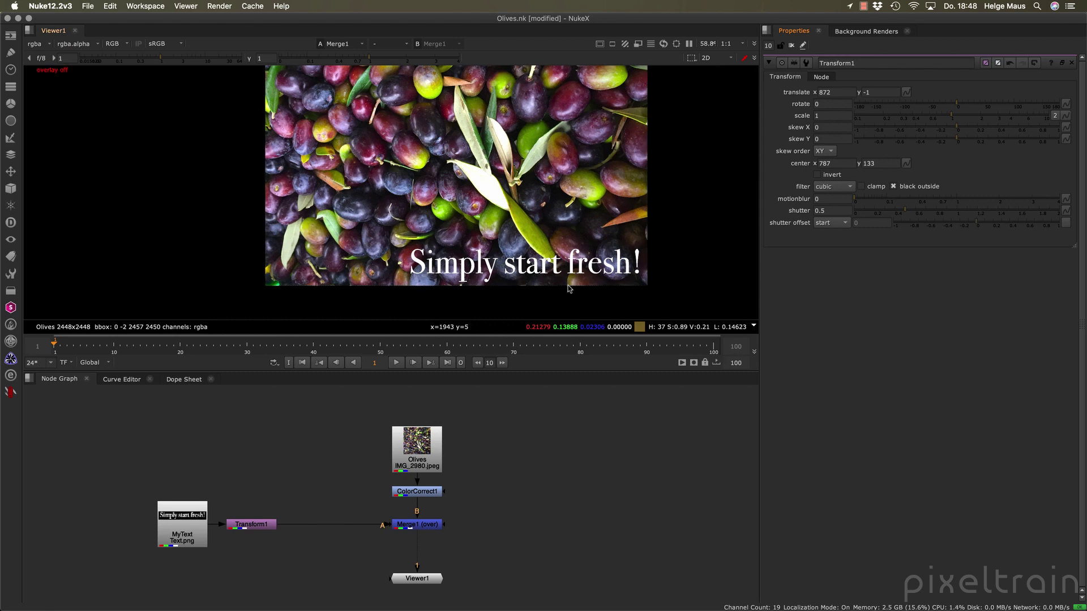
pyautogui.moveTo(703, 233); pyautogui.dragTo(663, 245, button='middle')
pyautogui.scroll(-2, 623, 230)
pyautogui.moveTo(644, 169); pyautogui.dragTo(613, 228, button='middle')
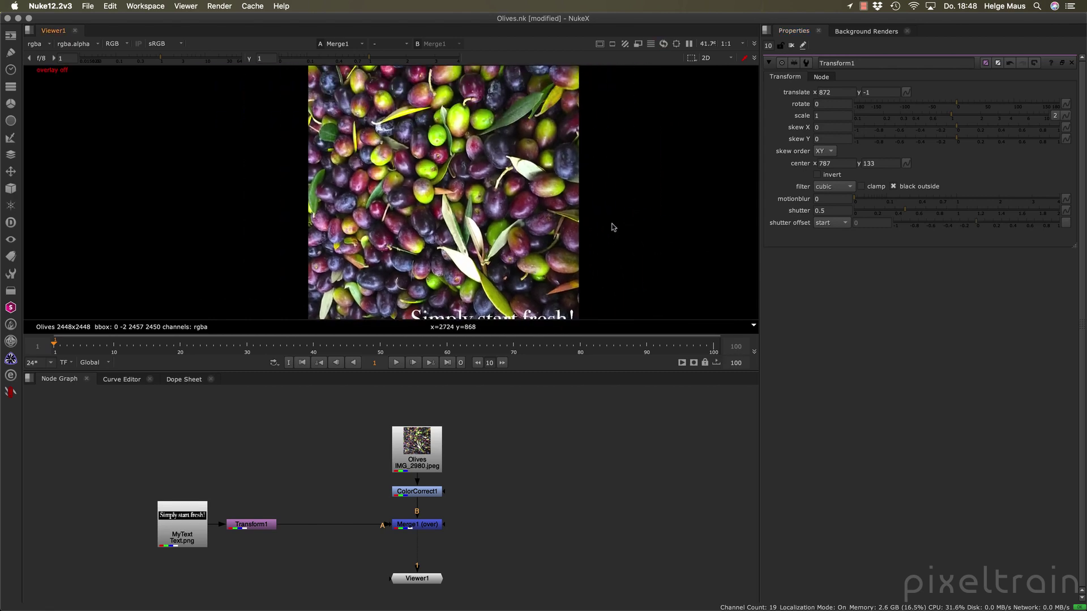
pyautogui.scroll(-2, 600, 172)
pyautogui.moveTo(601, 176); pyautogui.dragTo(582, 154, button='middle')
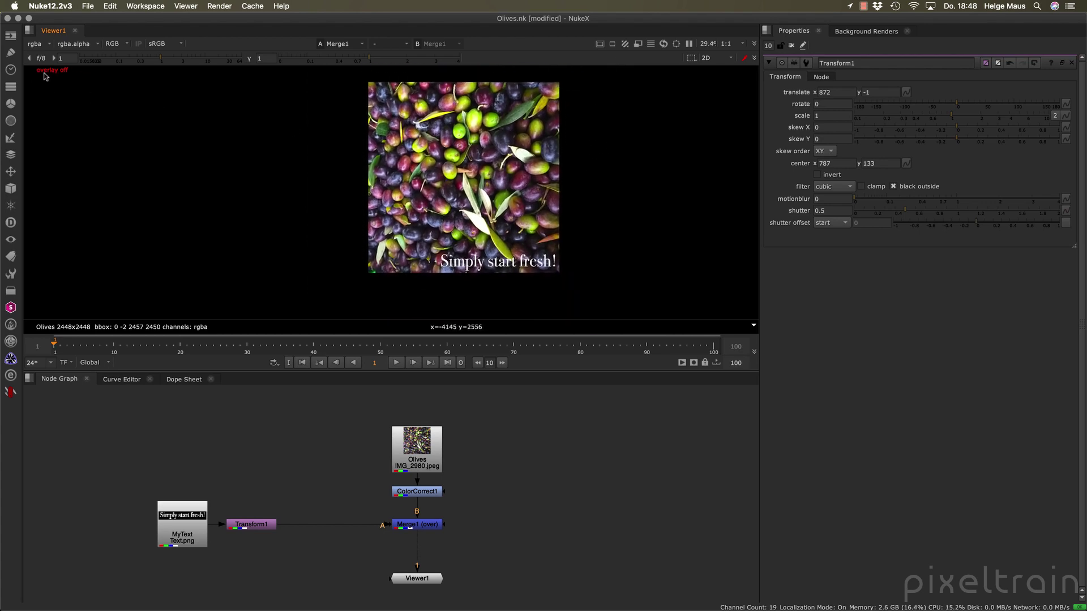
pyautogui.press('o')
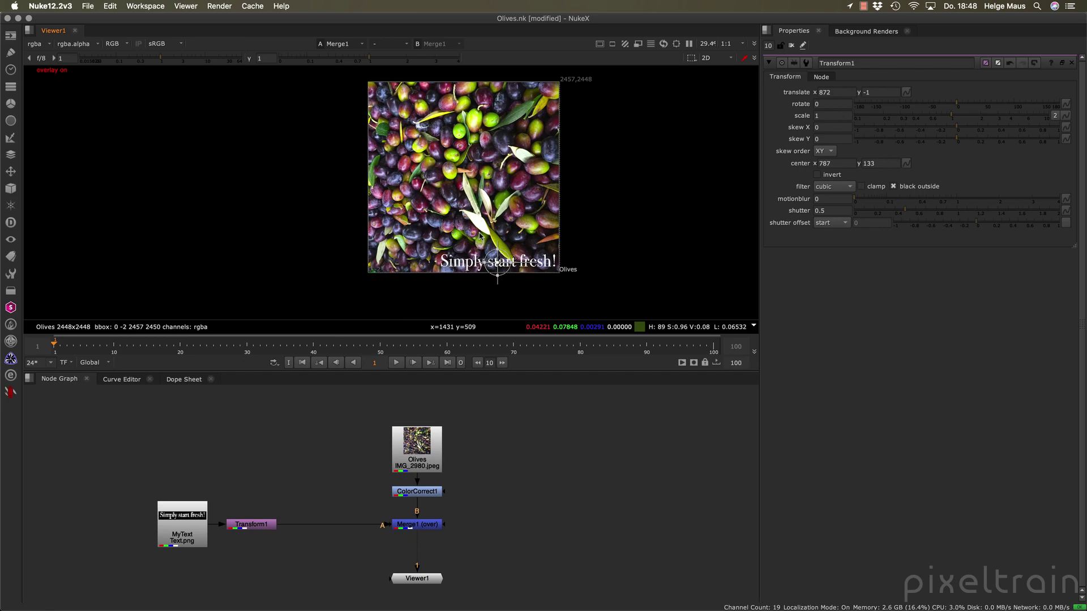
# Collapse the Transform1 properties to hide its handles and show the whole composite in the viewer
pyautogui.scroll(3, 527, 284)
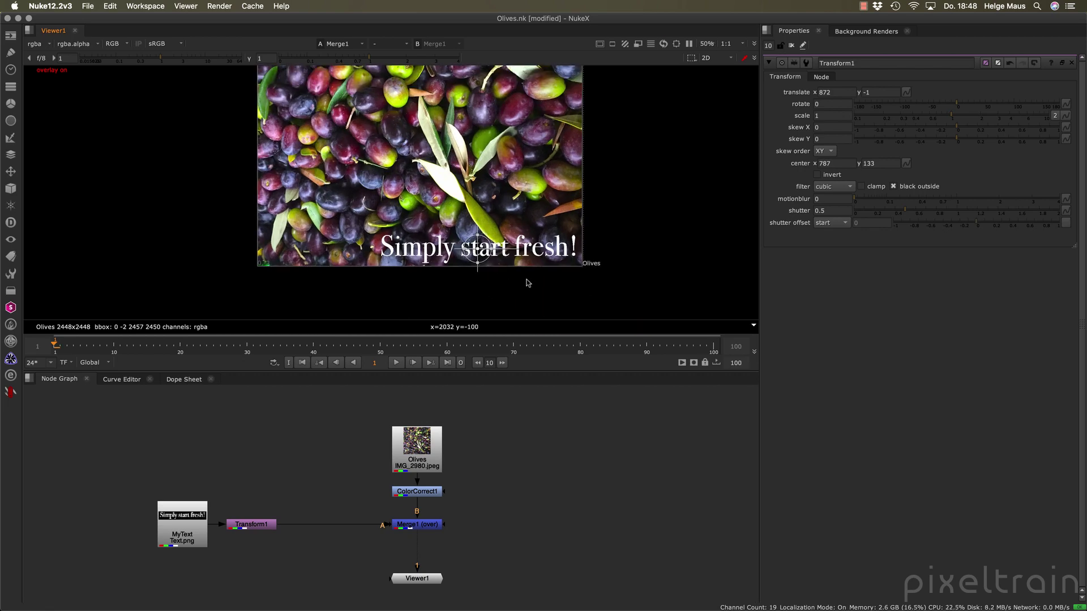
pyautogui.scroll(-1, 527, 281)
pyautogui.moveTo(549, 278); pyautogui.dragTo(527, 298, button='middle')
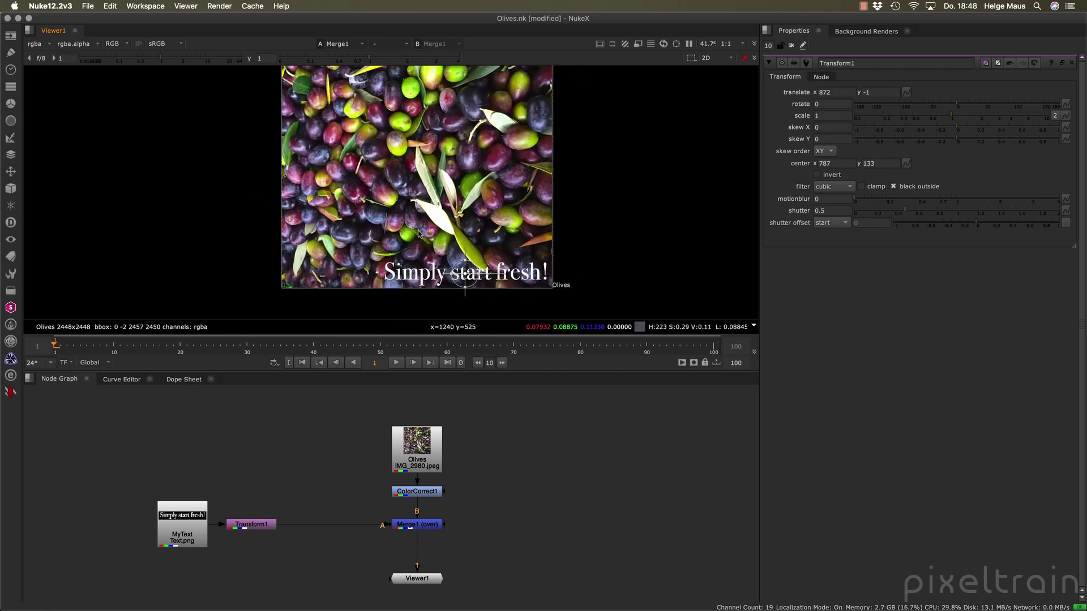
pyautogui.click(768, 63)
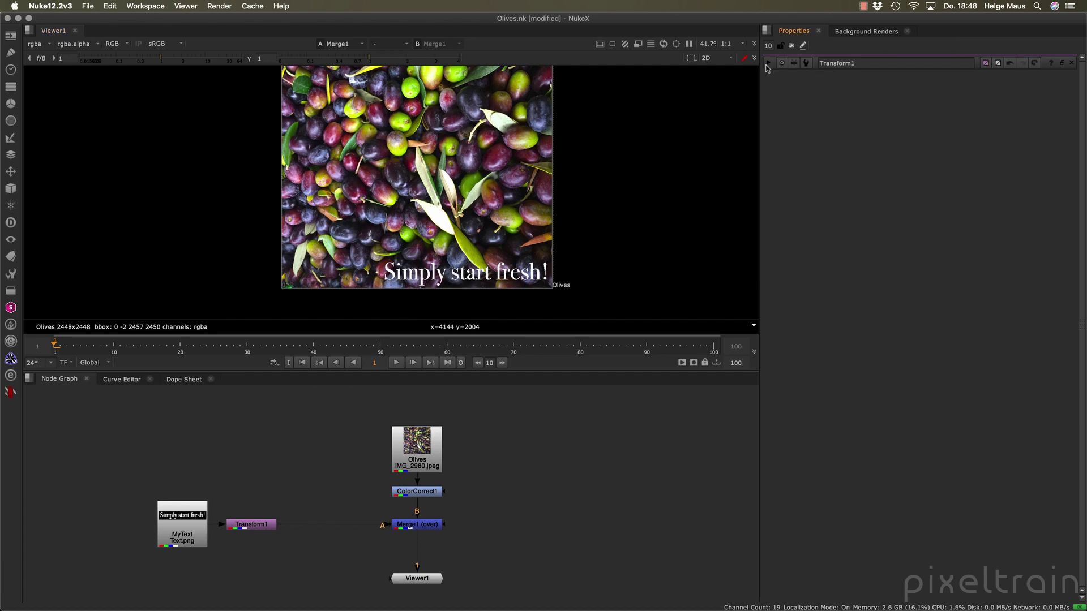
pyautogui.scroll(-1, 431, 190)
pyautogui.moveTo(431, 190); pyautogui.dragTo(416, 221, button='middle')
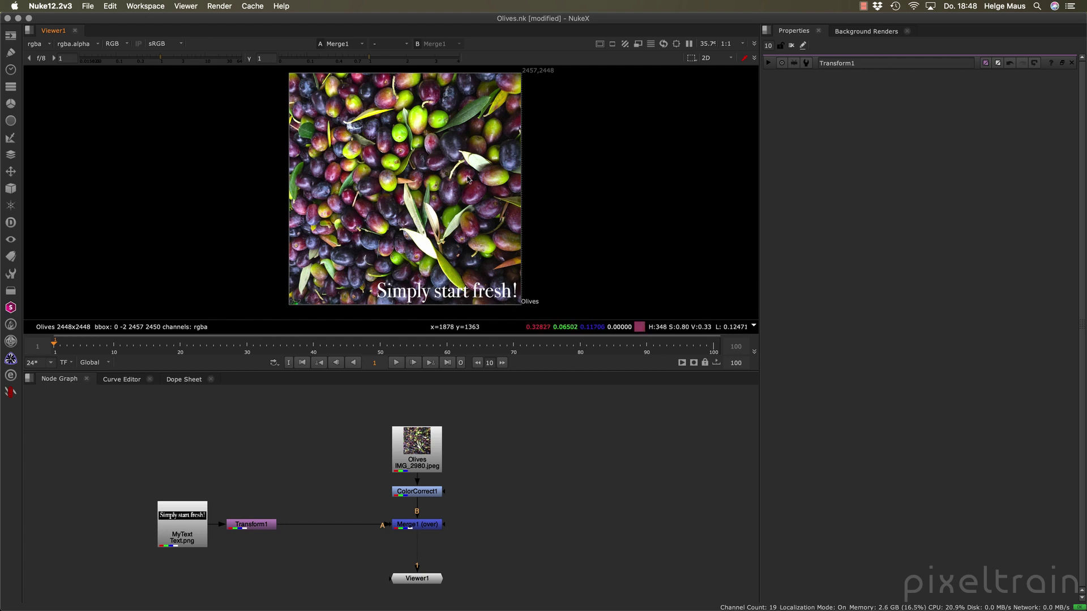
# Move Viewer1 farther below Merge1 and save the script
pyautogui.moveTo(538, 551); pyautogui.dragTo(543, 482, button='middle')
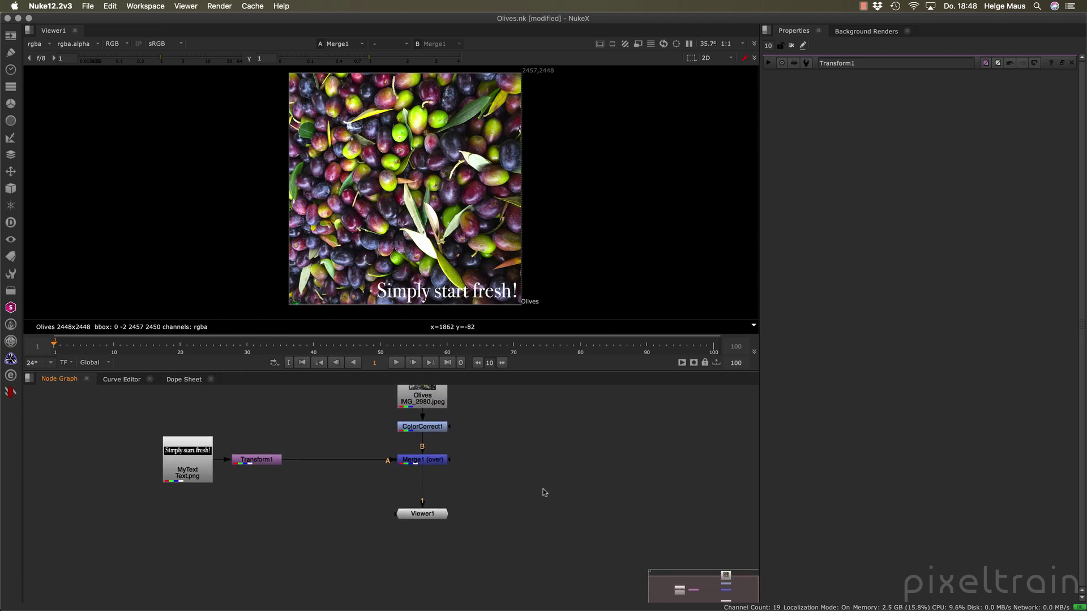
pyautogui.moveTo(440, 517); pyautogui.dragTo(441, 541)
pyautogui.click(531, 517)
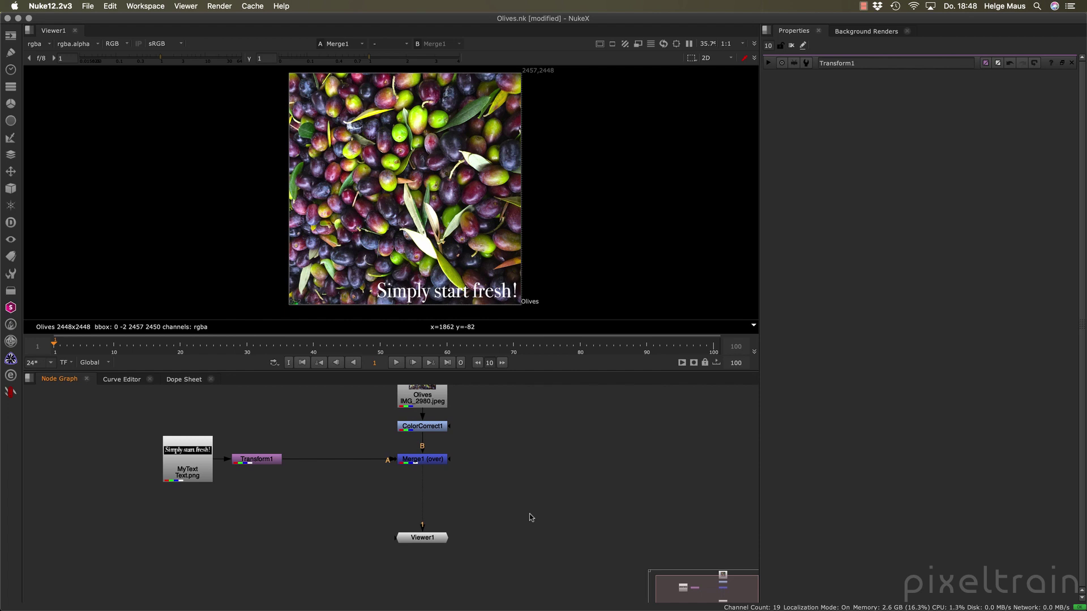
pyautogui.press('super+s')
# Look up the Write node, add one after Merge1, and place it midway between Merge1 and Viewer1
pyautogui.click(8, 35)
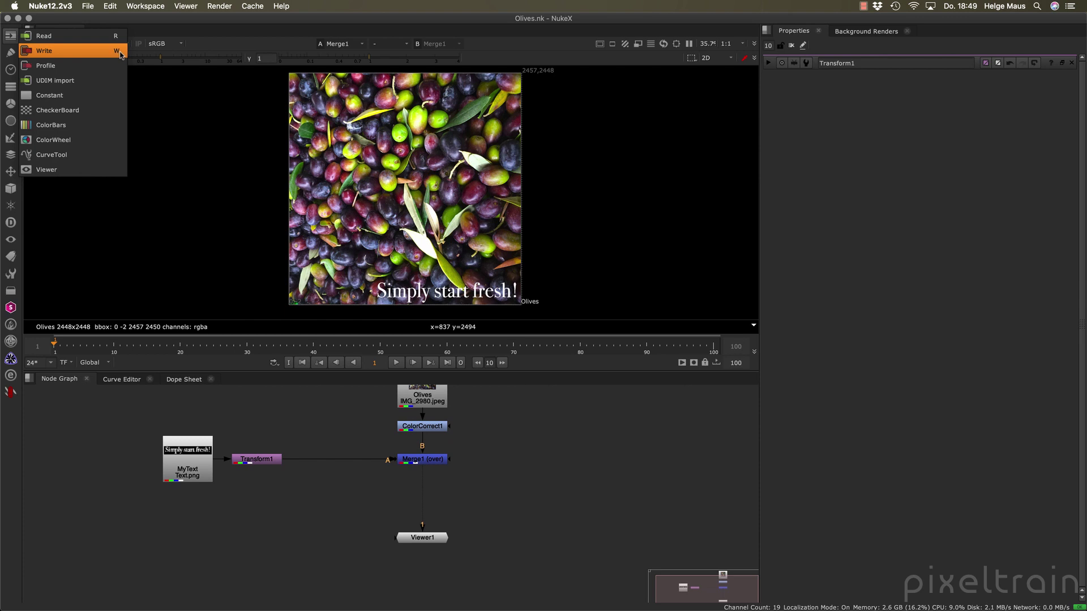
pyautogui.click(532, 518)
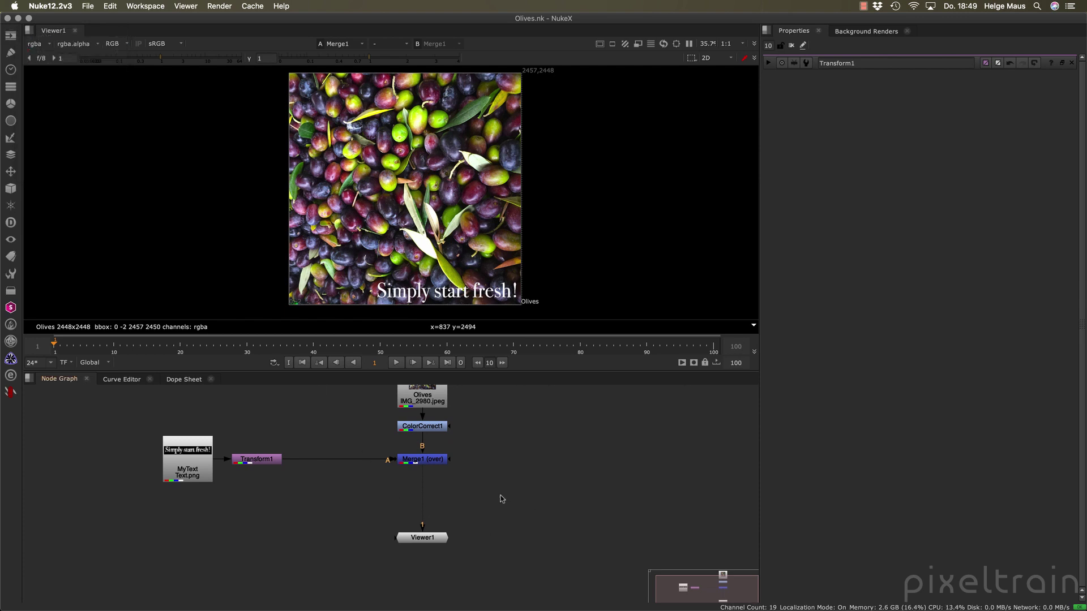
pyautogui.click(441, 461)
pyautogui.press('w')
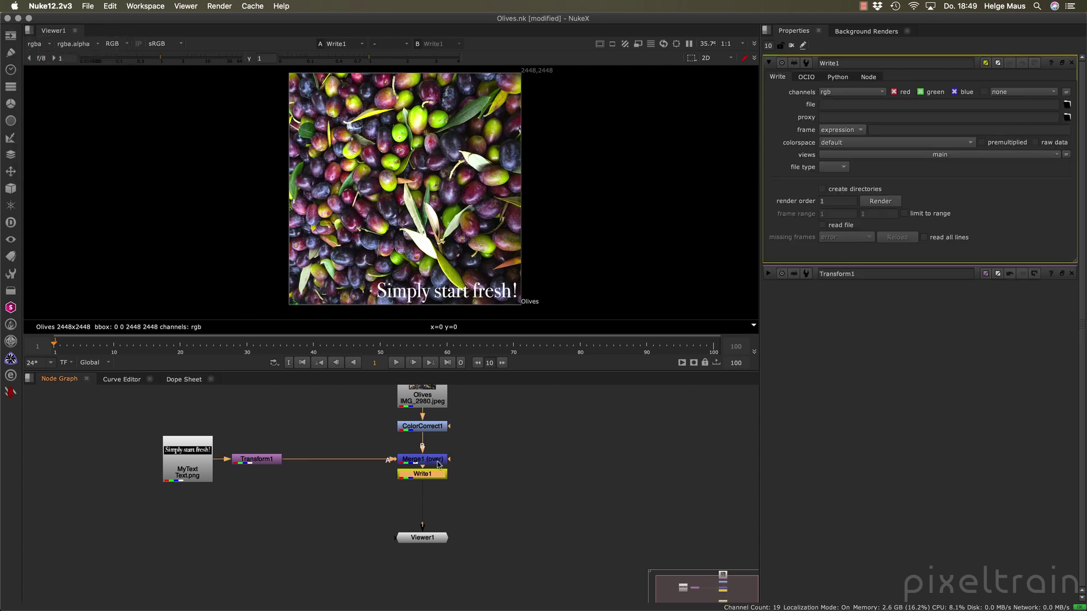
pyautogui.moveTo(435, 475); pyautogui.dragTo(435, 500)
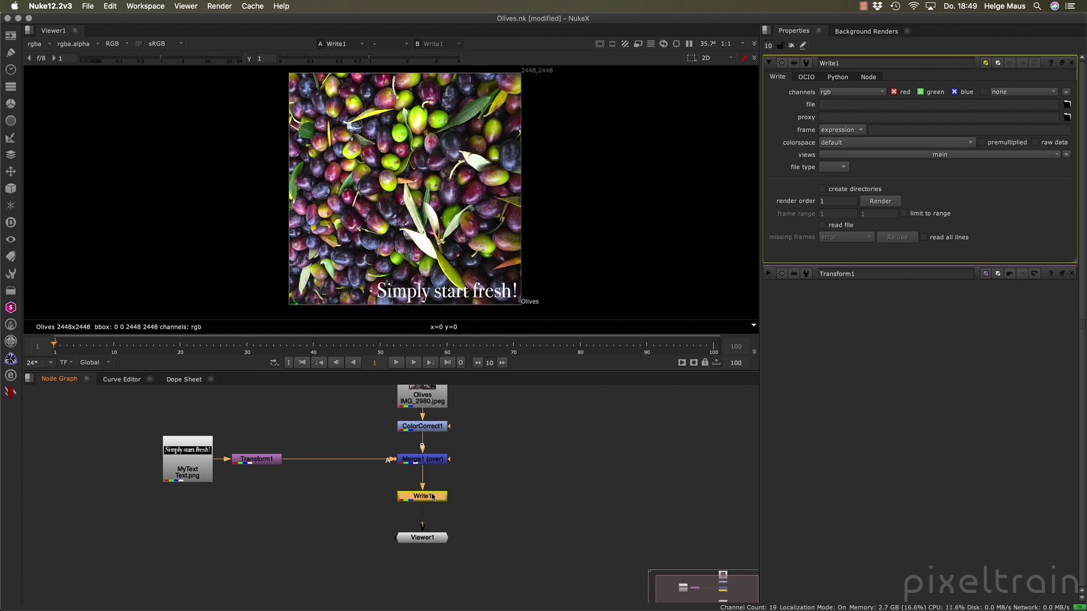
# Rename the Write node as Instagram and close the Transform1 properties
pyautogui.press('n')
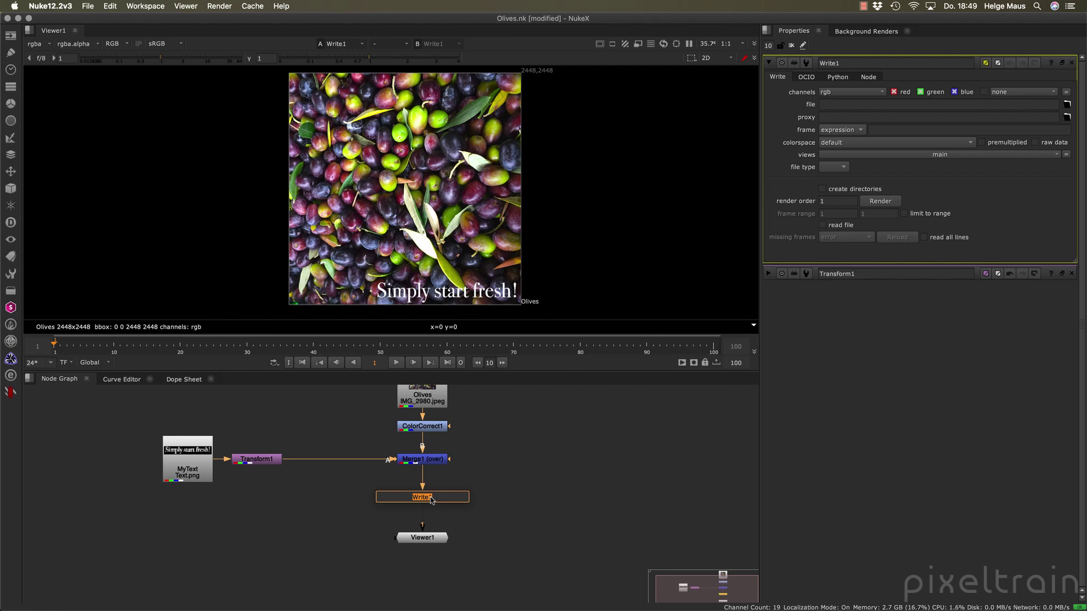
pyautogui.write('Instagram')
pyautogui.press('Return')
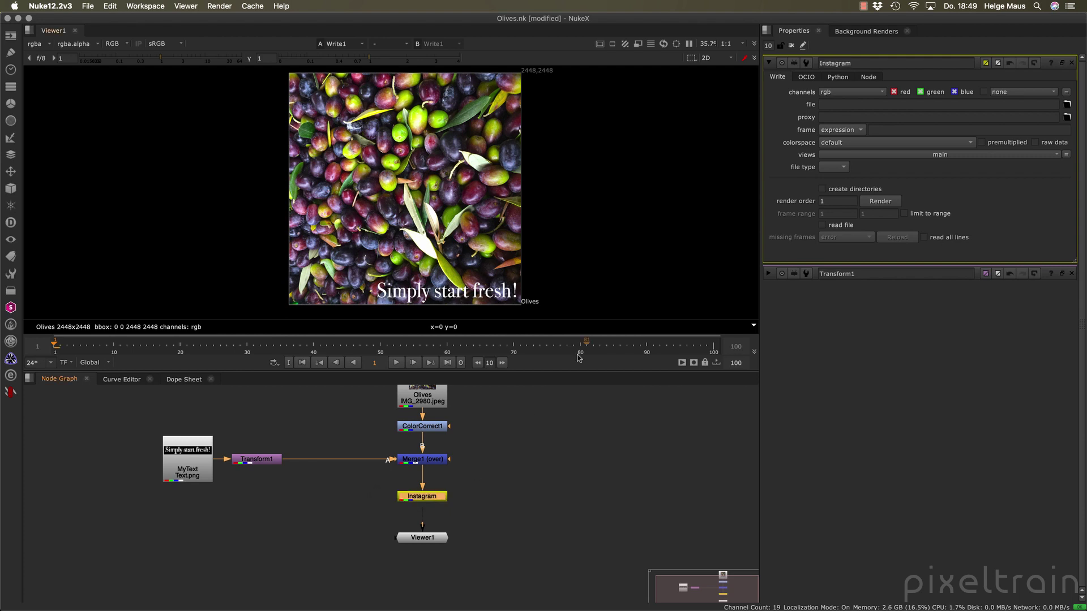
pyautogui.click(1070, 285)
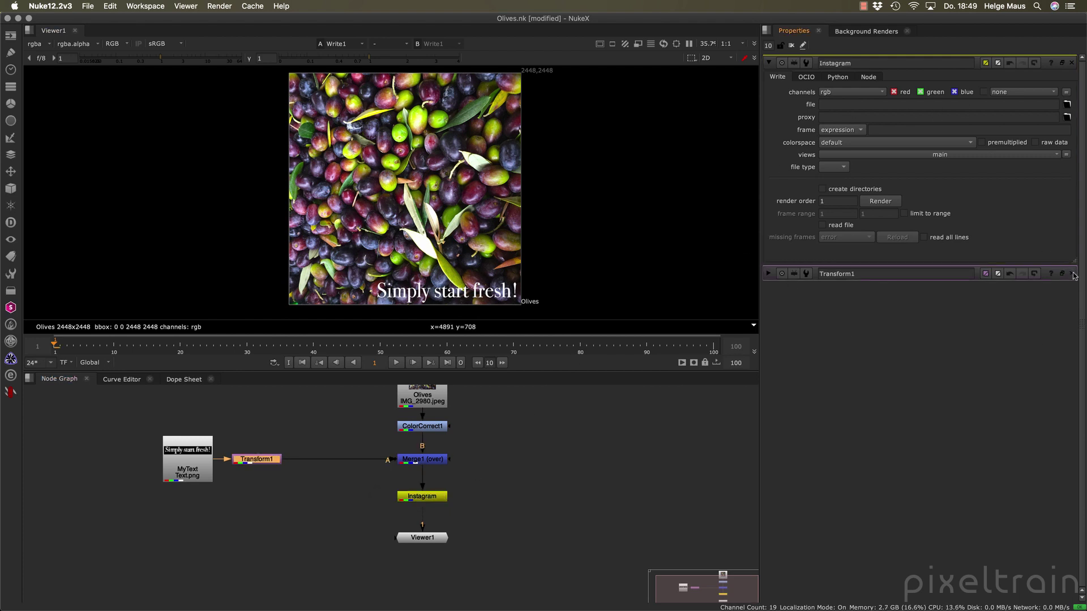
pyautogui.click(1073, 275)
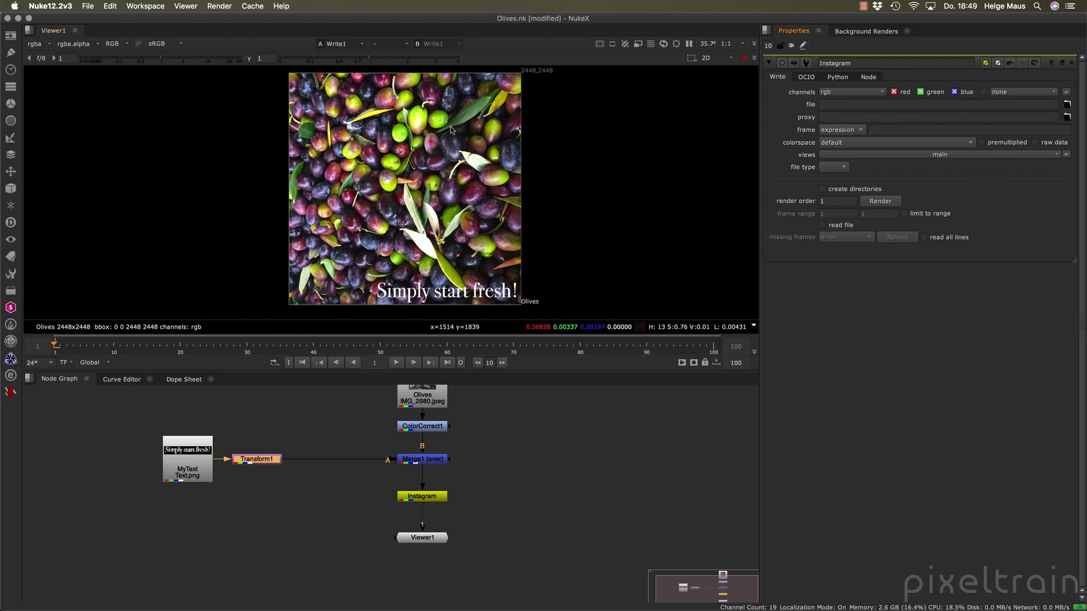
# Browse for the Instagram node's output file and create a folder named renderout inside the Trainingsdaten directory
pyautogui.click(851, 93)
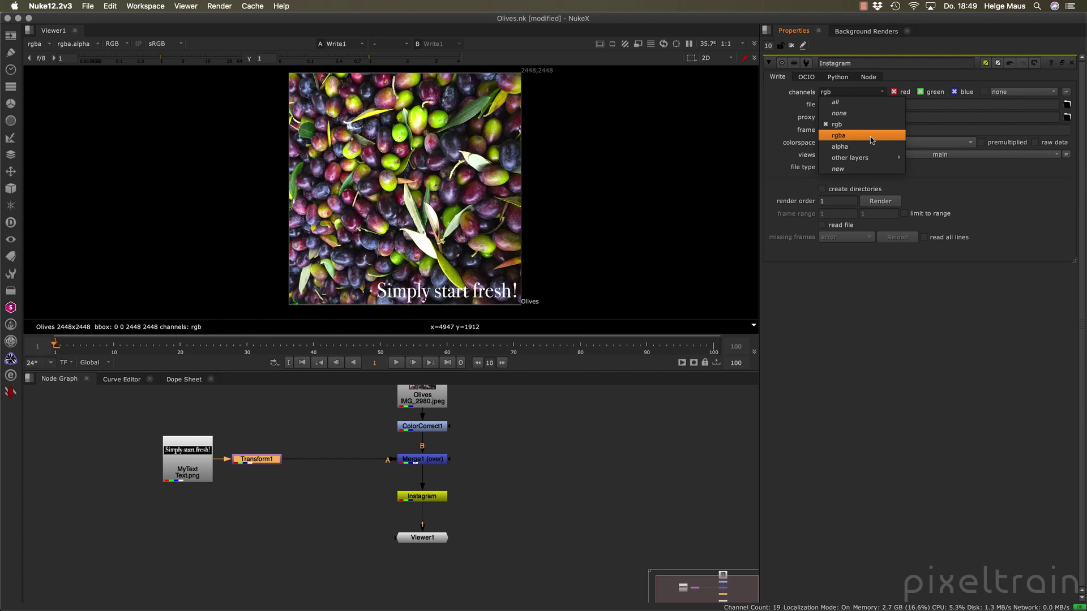
pyautogui.click(772, 120)
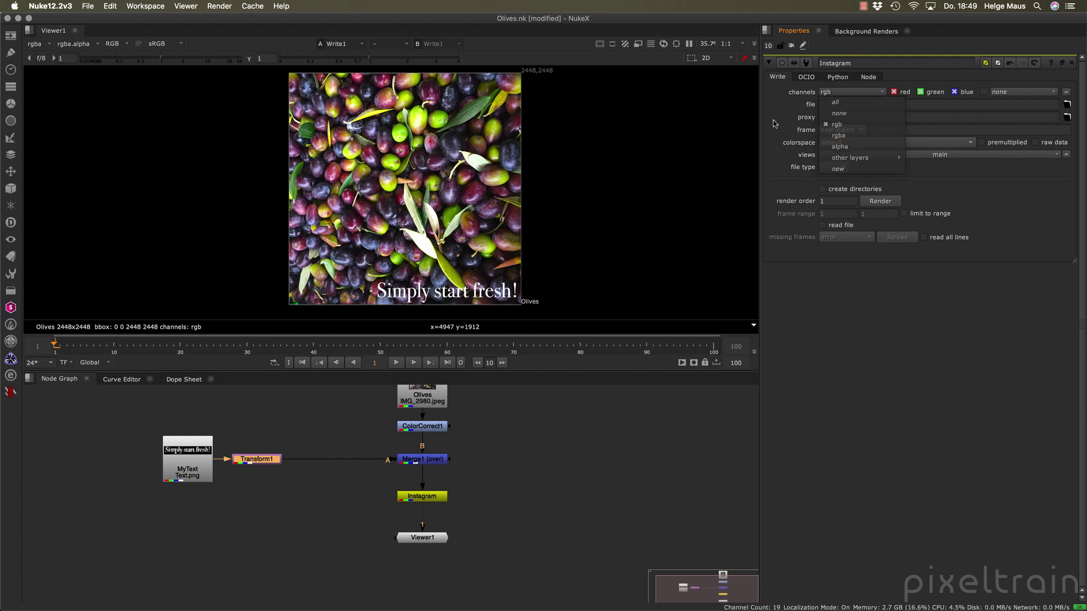
pyautogui.click(1067, 106)
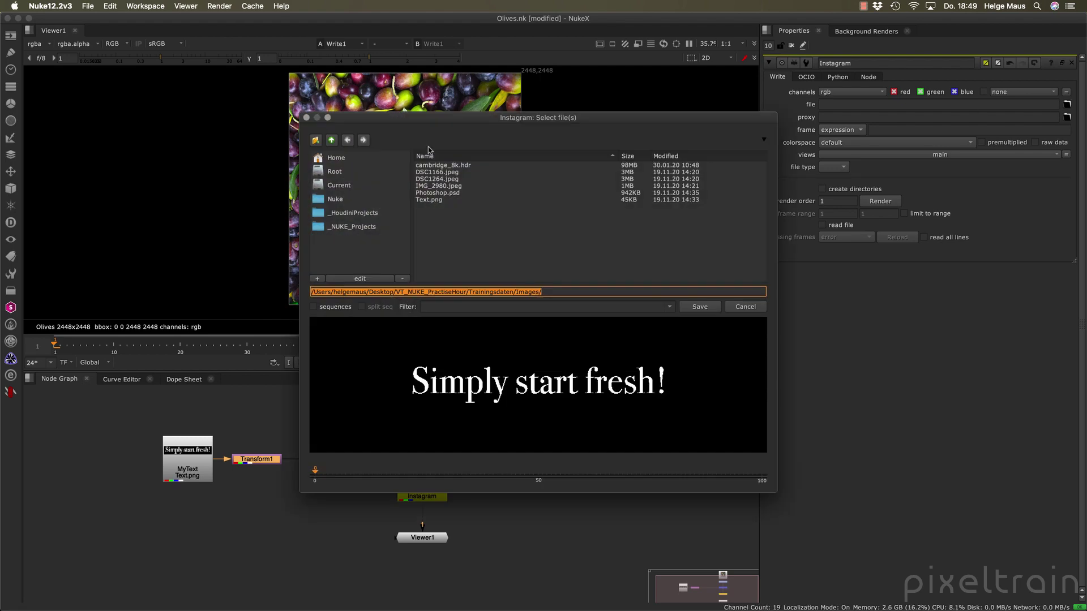
pyautogui.click(331, 140)
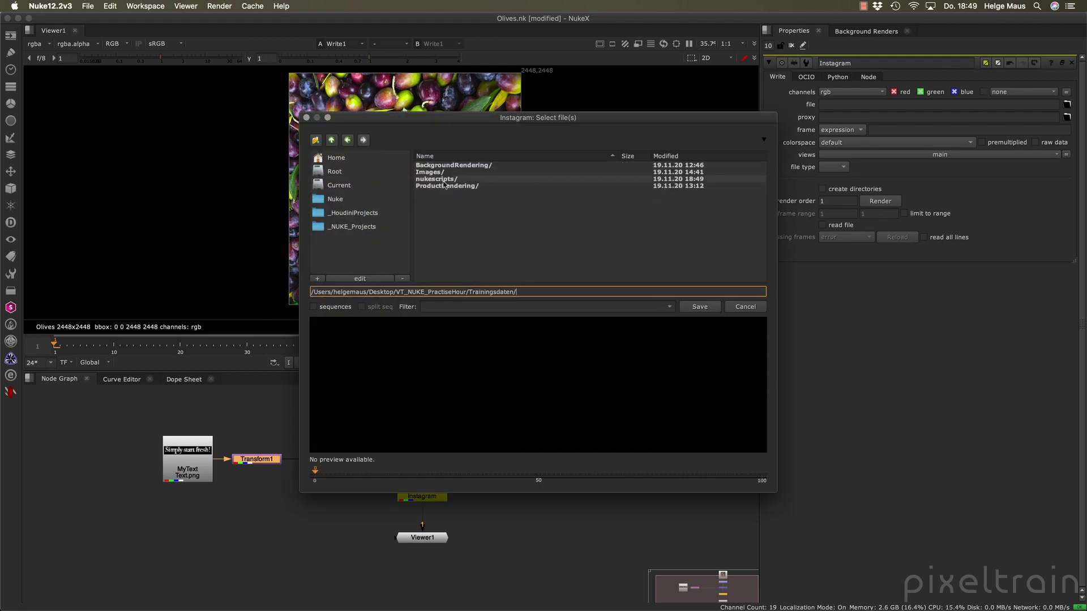
pyautogui.click(448, 237)
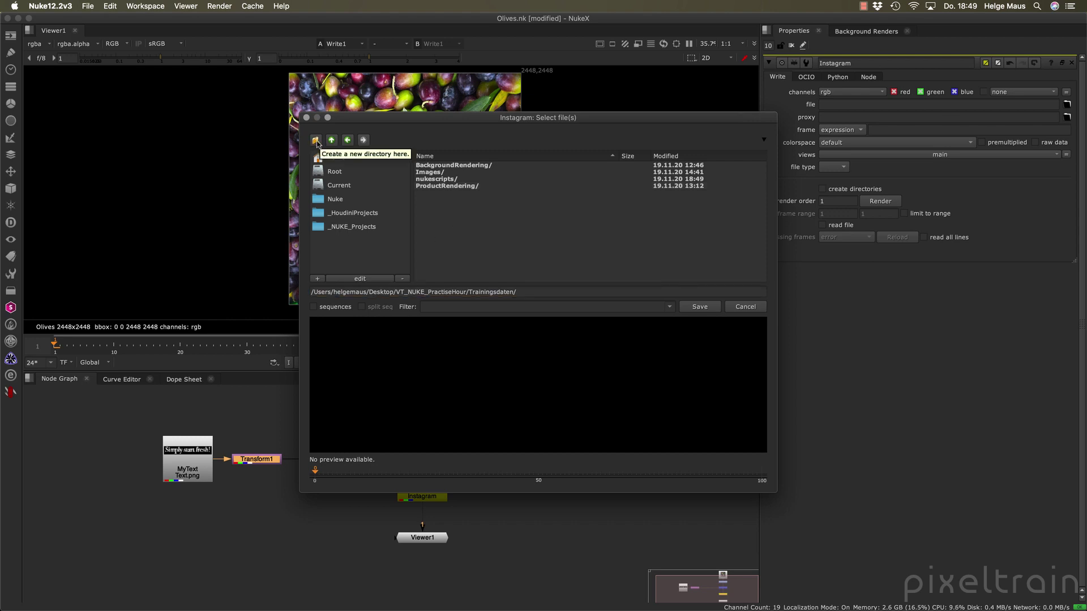
pyautogui.click(315, 141)
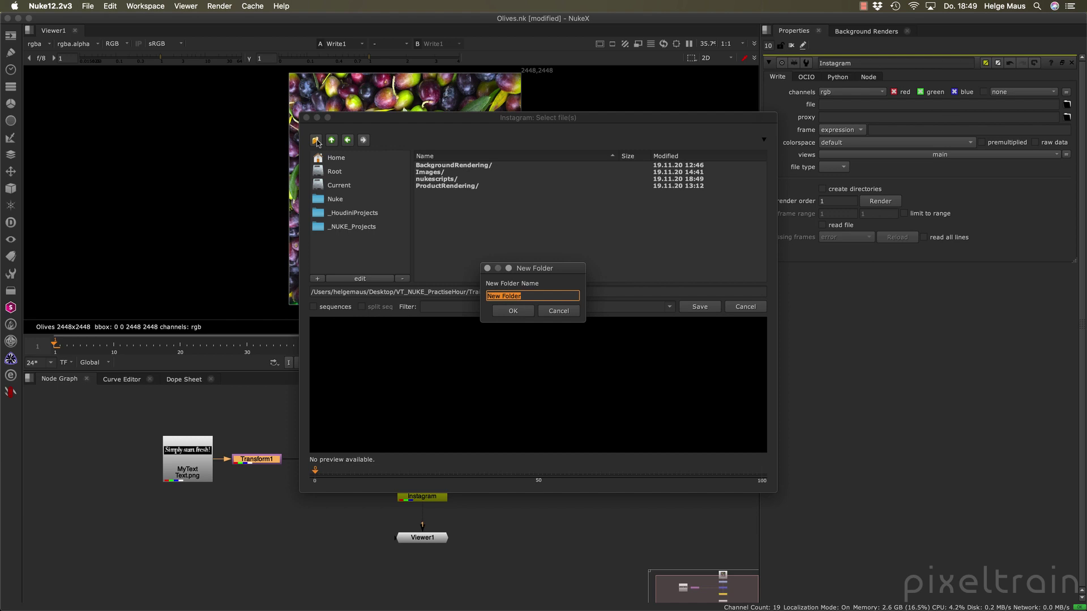
pyautogui.write('renderout')
pyautogui.click(511, 310)
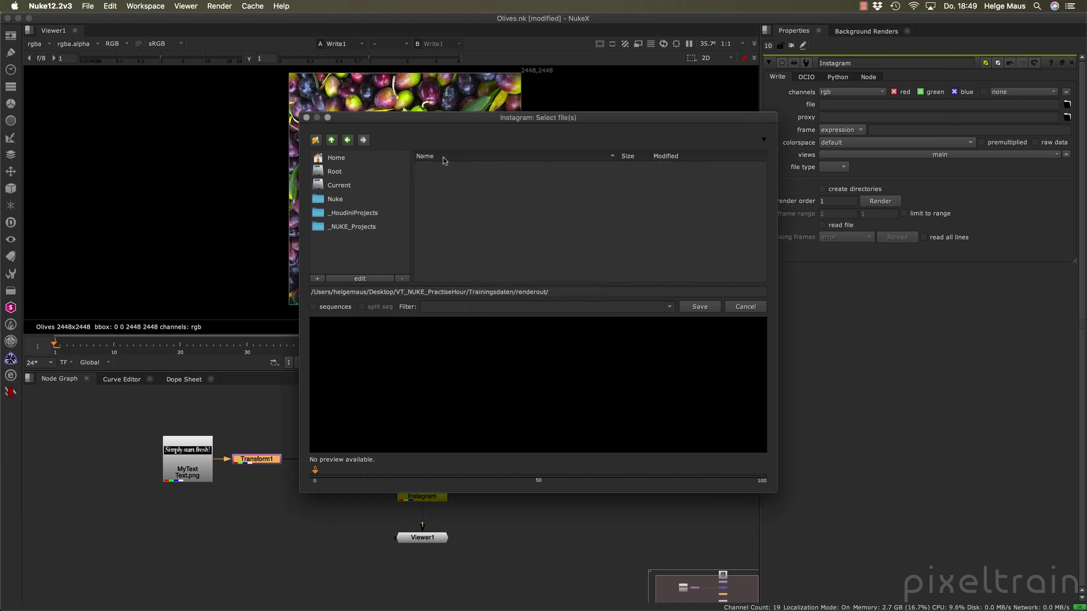
# Set the Instagram node's output file to Stay_fresh.png in the renderout folder
pyautogui.click(571, 292)
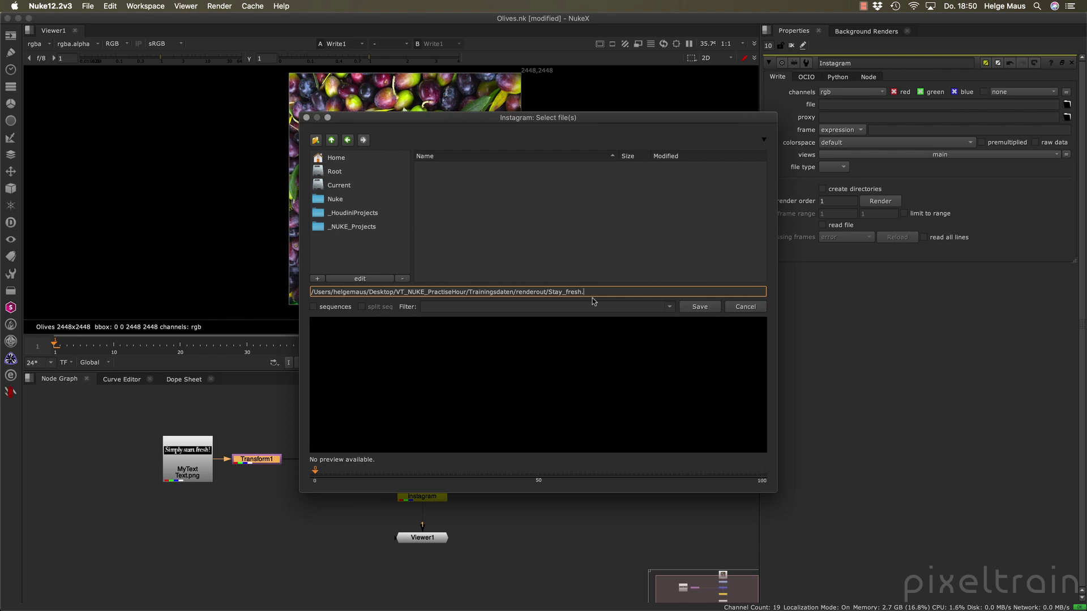
pyautogui.write('g')
pyautogui.click(705, 309)
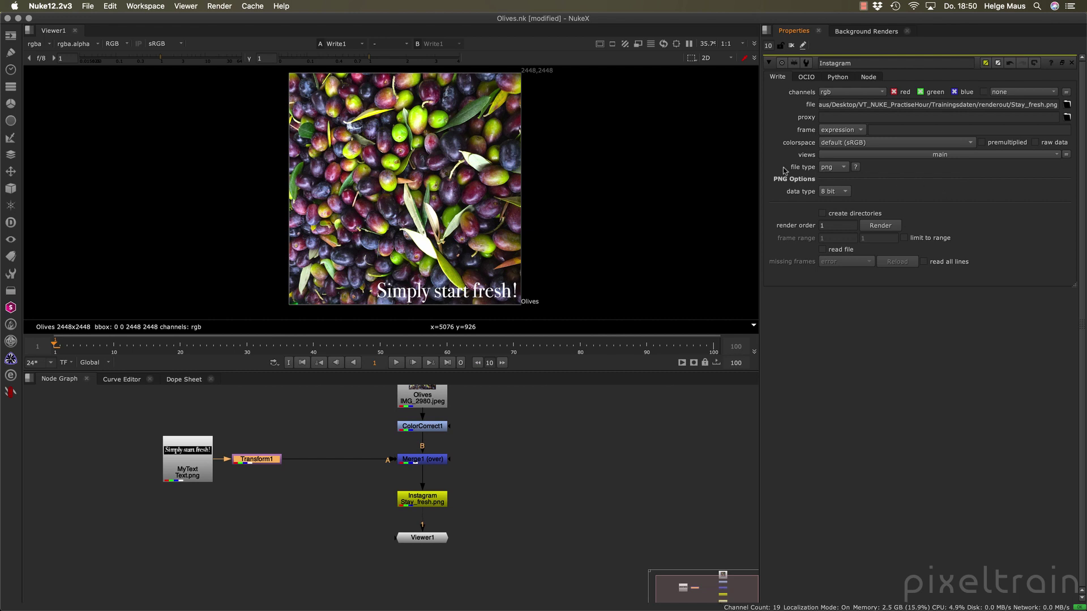
# Set the PNG data type of the Instagram node to 16 bit
pyautogui.click(842, 169)
pyautogui.click(844, 191)
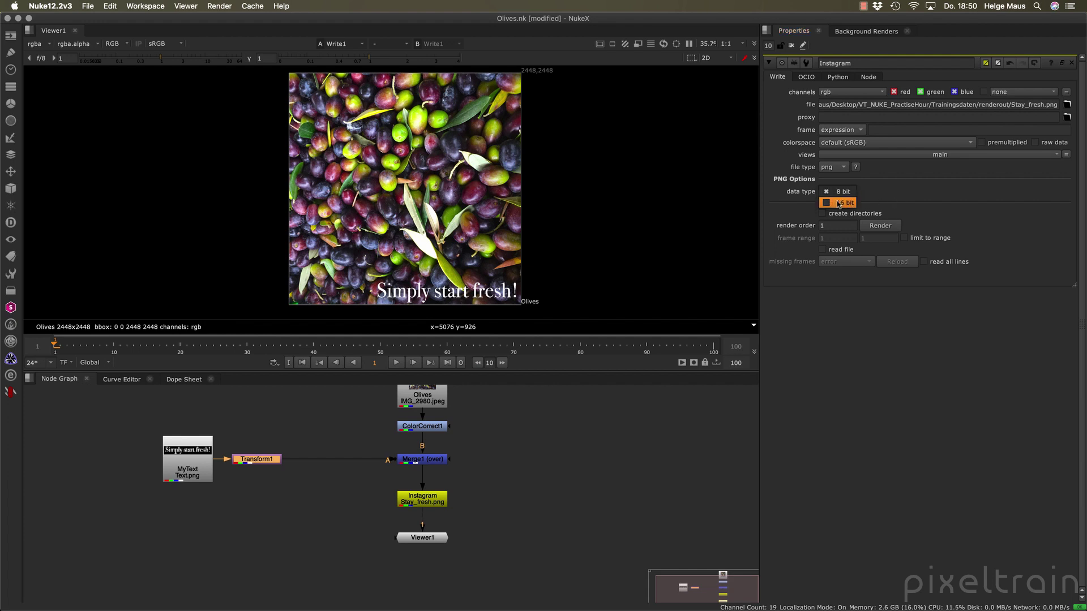
pyautogui.click(843, 204)
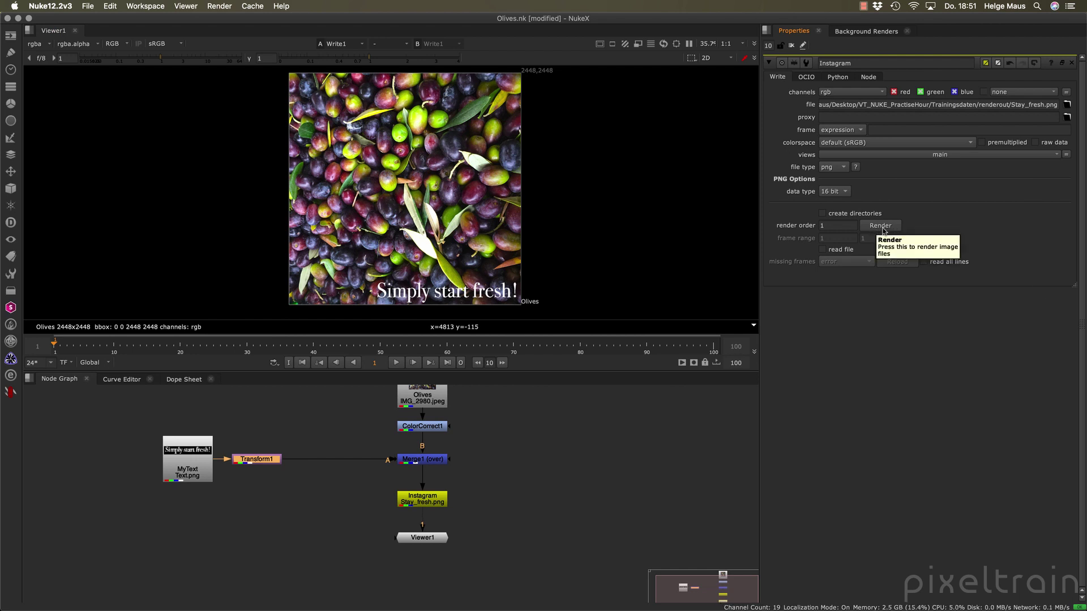
pyautogui.click(422, 499)
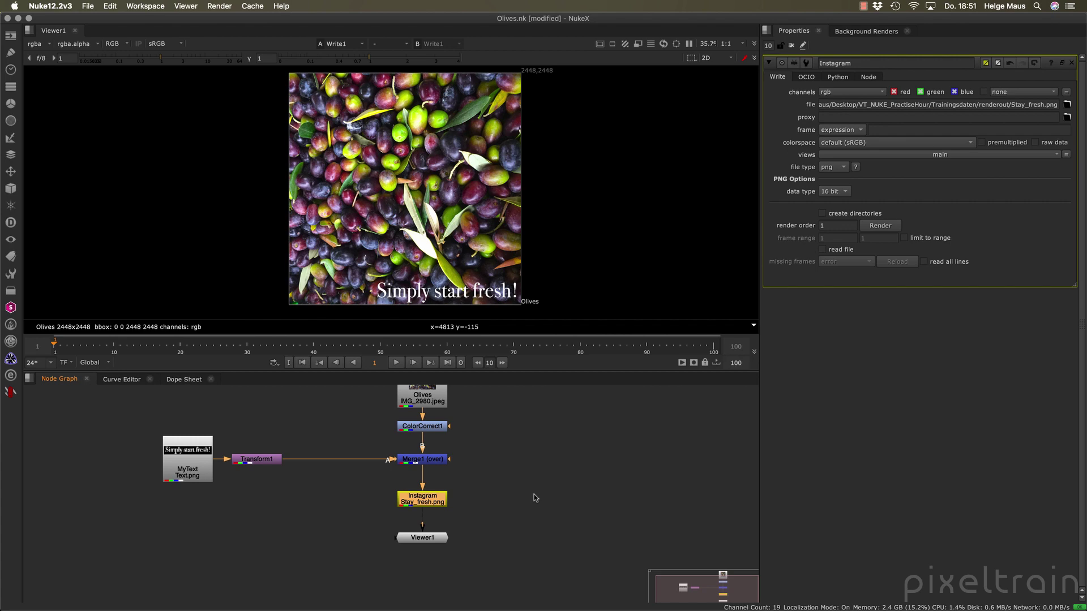
pyautogui.click(541, 498)
pyautogui.click(220, 6)
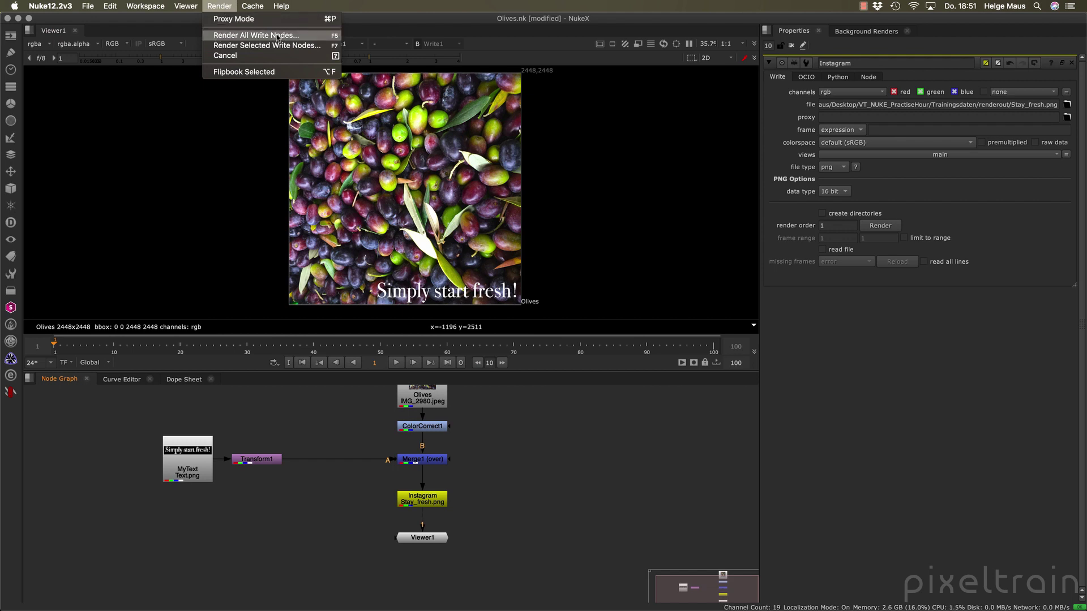
pyautogui.click(522, 489)
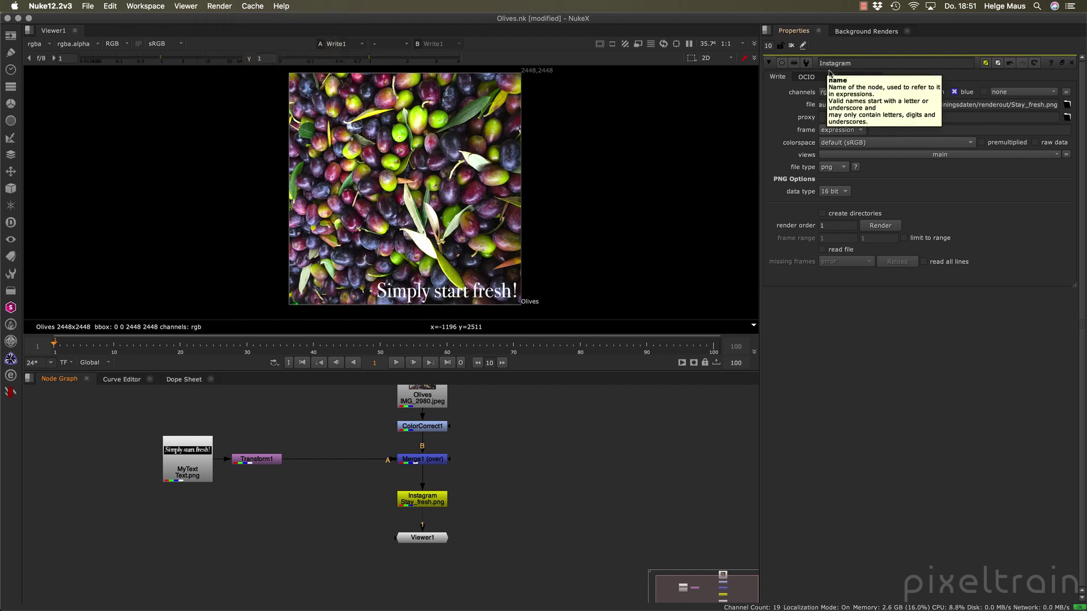
# Render the Instagram node's output for frame range 1-1
pyautogui.click(887, 229)
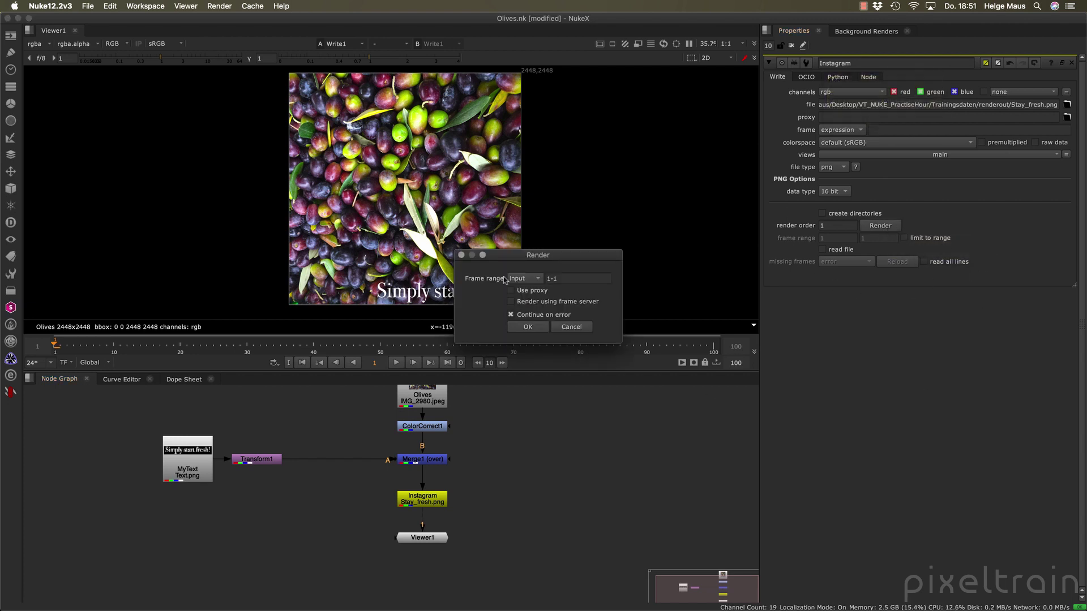
pyautogui.moveTo(516, 257); pyautogui.dragTo(500, 216)
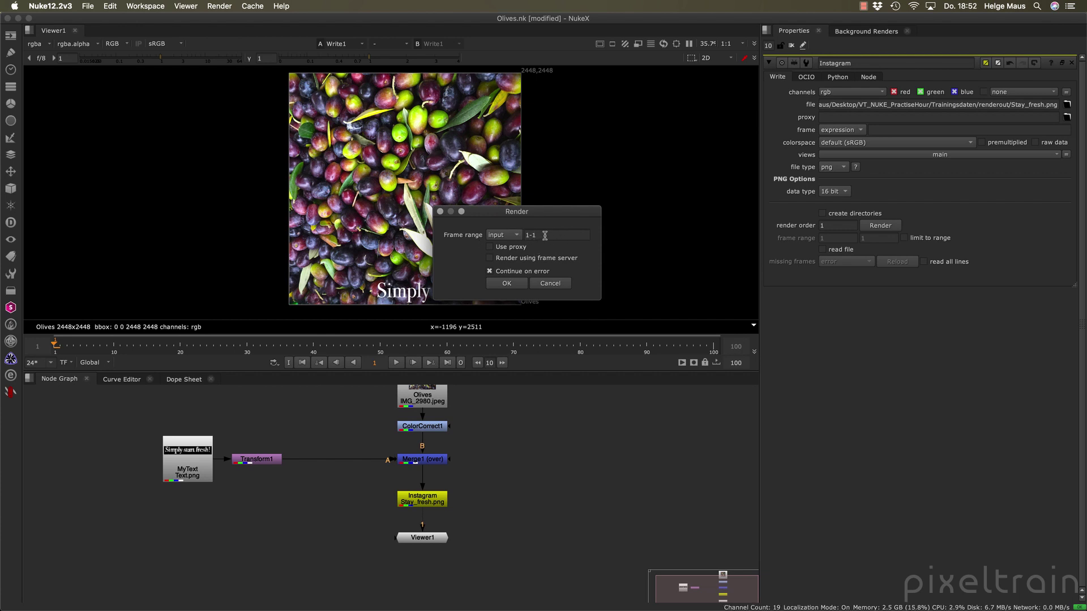
pyautogui.click(513, 283)
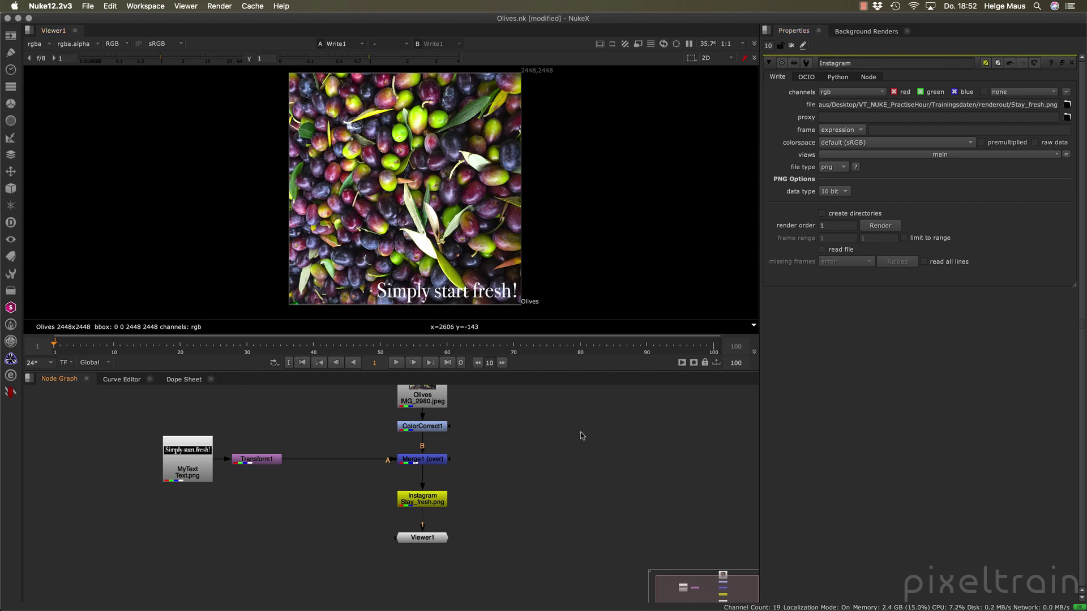
# Add a Read node beside the node tree that loads Stay_fresh.png from the renderout folder
pyautogui.press('r')
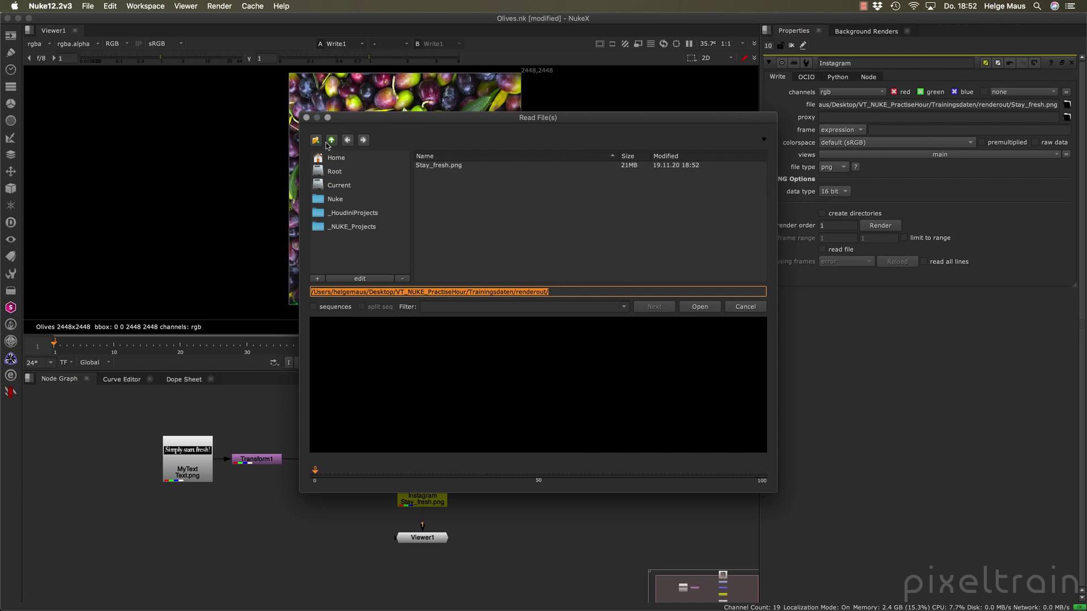
pyautogui.click(330, 141)
pyautogui.doubleClick(431, 193)
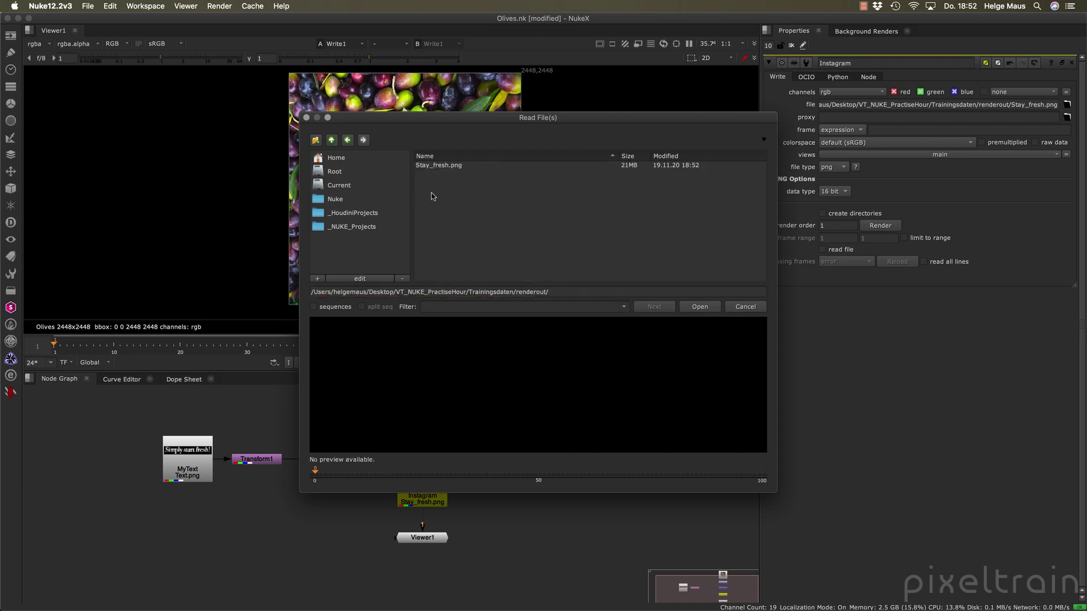
pyautogui.click(451, 166)
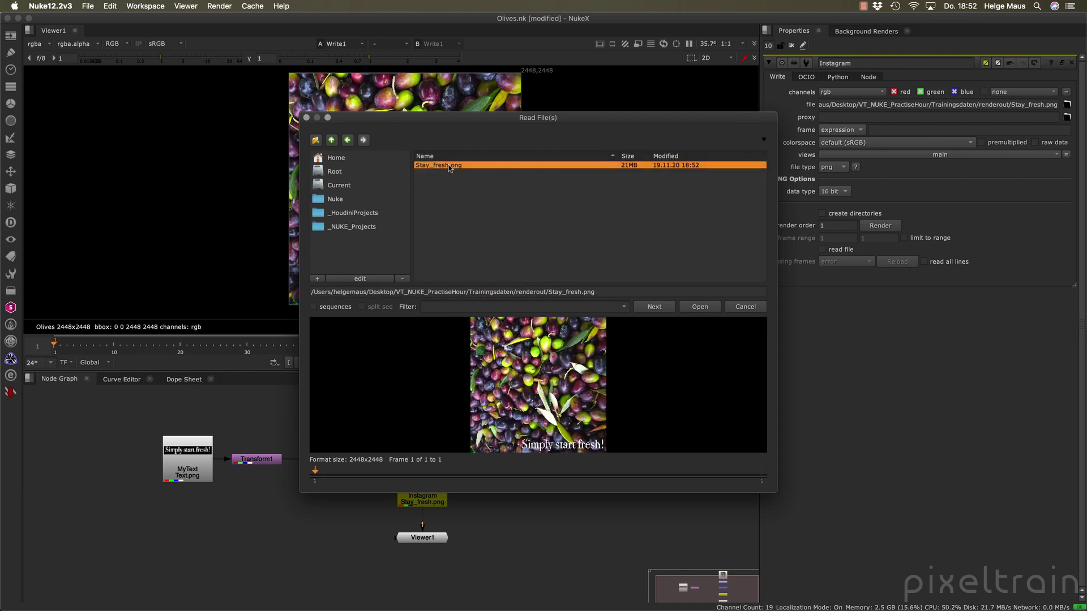
pyautogui.click(699, 306)
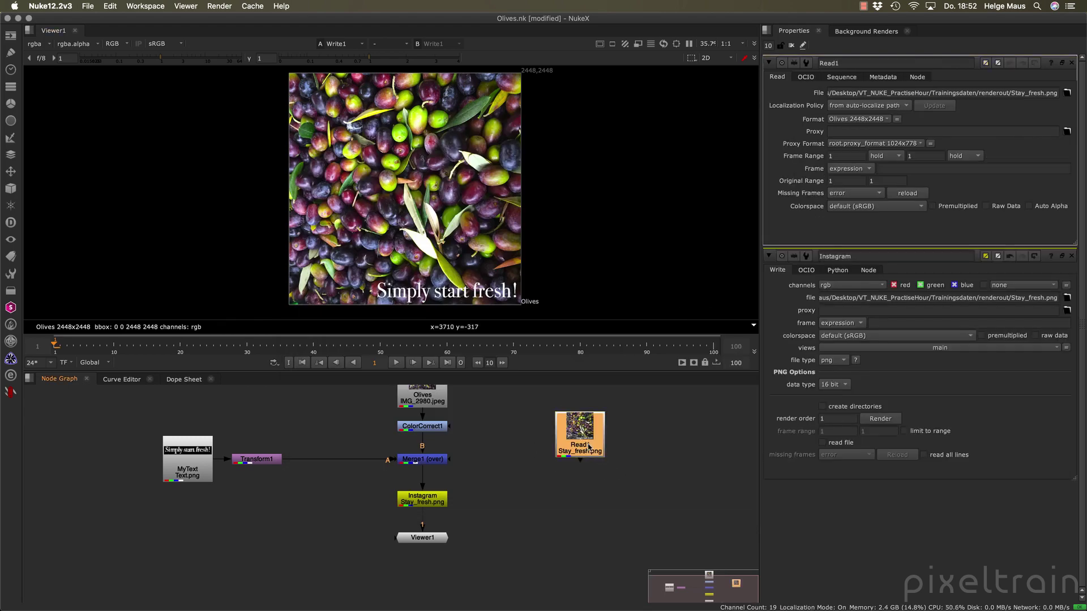
# Connect the viewer to the new Read node and examine the rendered image
pyautogui.press('1')
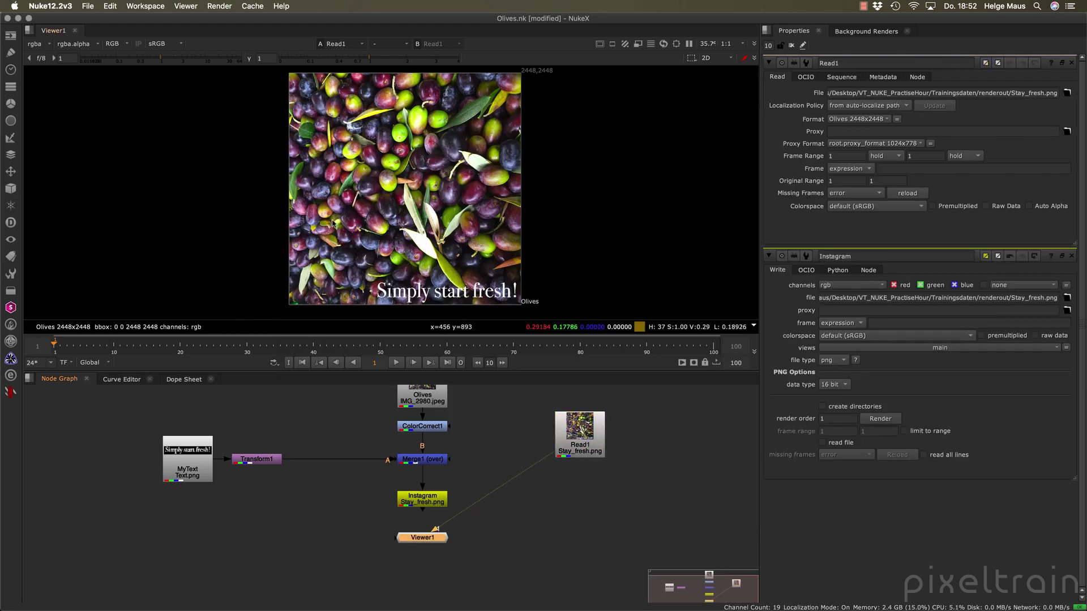
pyautogui.scroll(-2, 333, 220)
pyautogui.scroll(2, 332, 221)
pyautogui.moveTo(354, 227); pyautogui.dragTo(339, 237, button='middle')
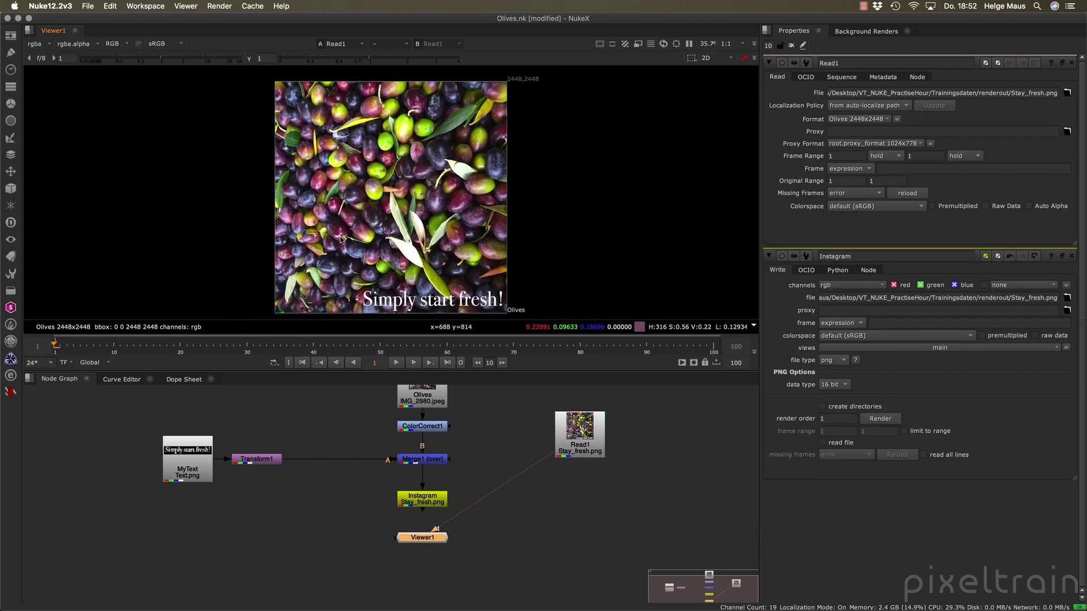
pyautogui.scroll(-1, 341, 240)
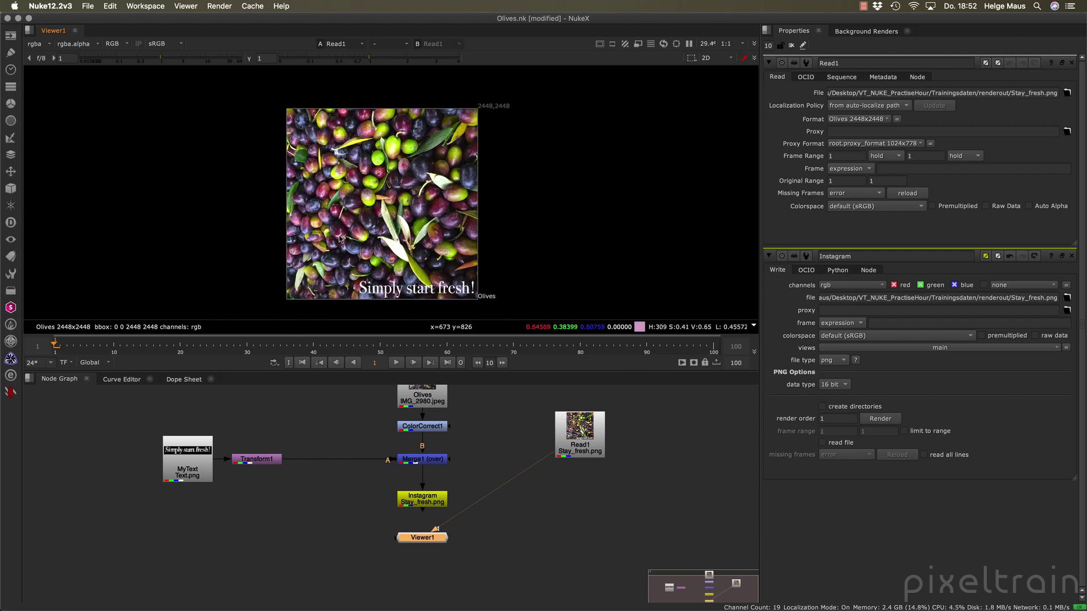